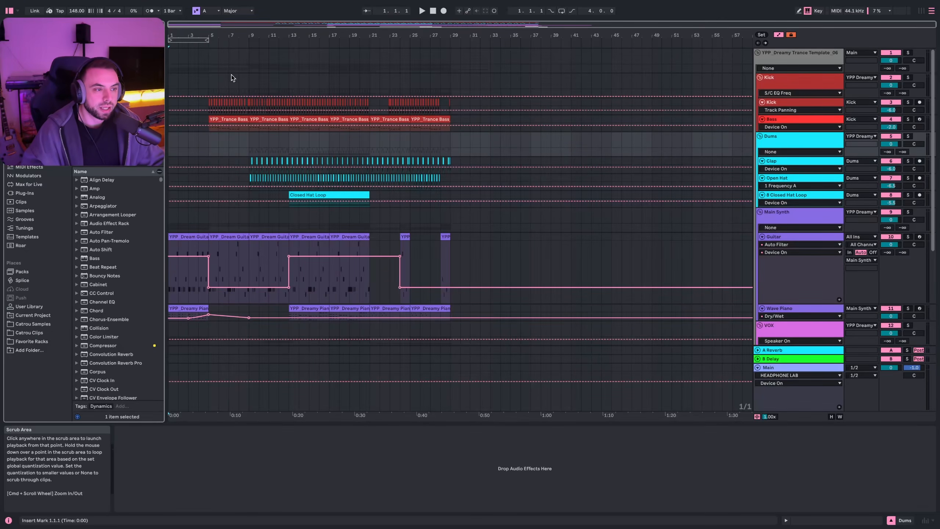
Highlight the drum group's sections at bars 5–13, 13–21 and 21–29 in the arrangement
{"action": "left_click_drag", "start_coordinate": [214, 138], "coordinate": [451, 140]}
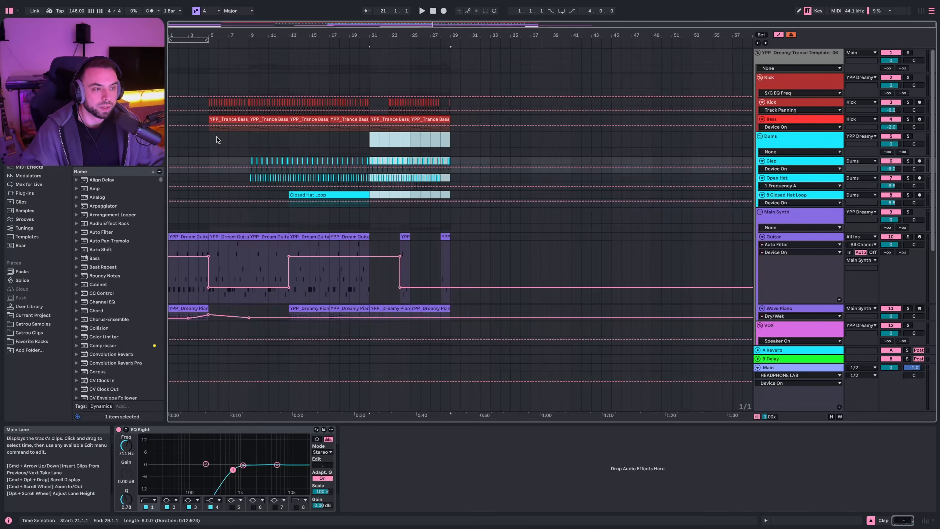
{"action": "left_click_drag", "start_coordinate": [210, 136], "coordinate": [291, 137]}
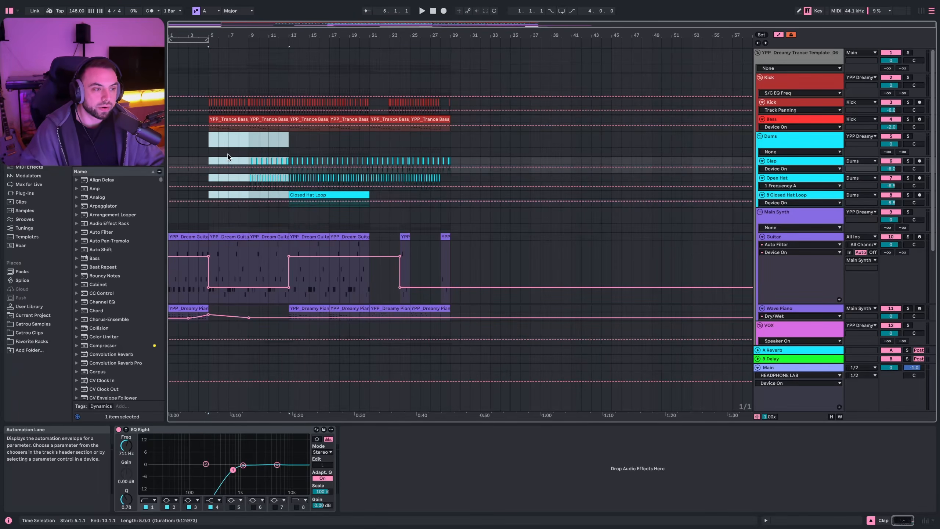
{"action": "left_click", "coordinate": [288, 144]}
{"action": "left_click_drag", "start_coordinate": [288, 144], "coordinate": [359, 145]}
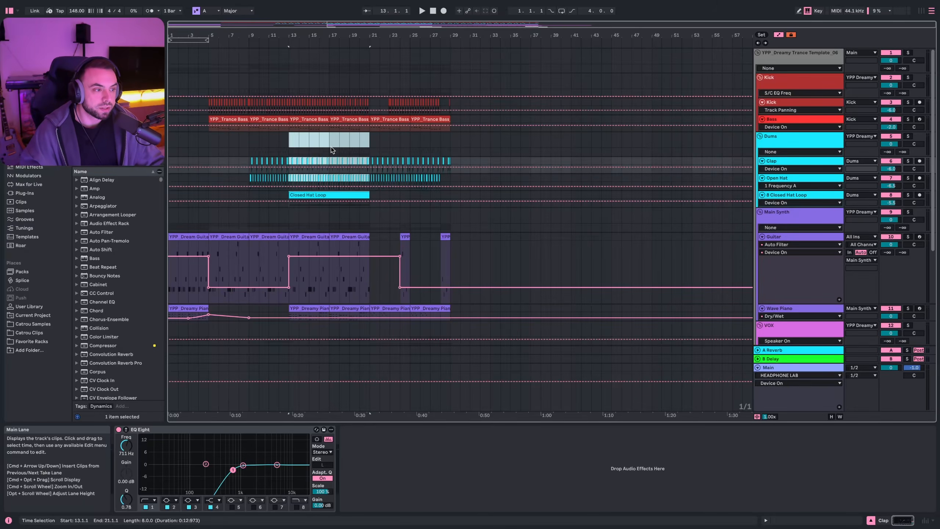
{"action": "key", "text": "super+d"}
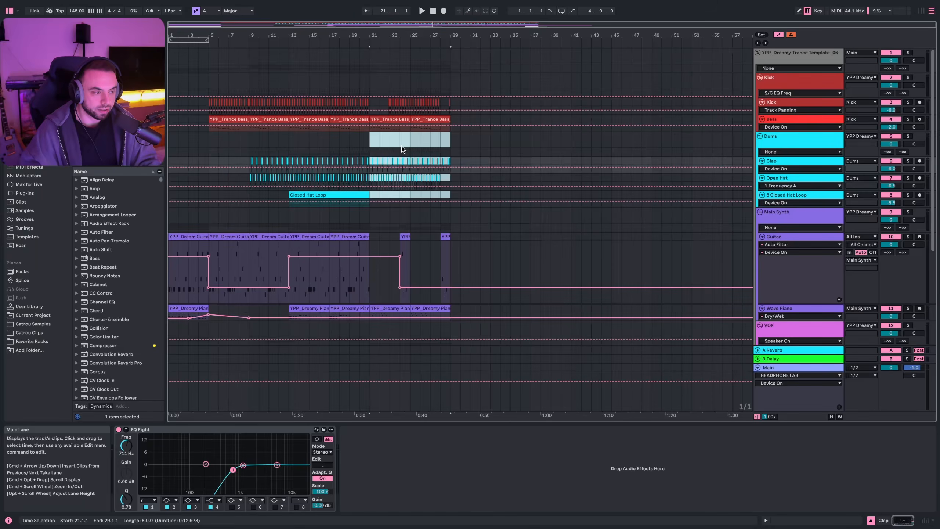
{"action": "left_click_drag", "start_coordinate": [211, 136], "coordinate": [177, 146]}
Solo the Kick group, play it from bar 5, and view the Kick and Bass tracks' device chains during playback
{"action": "left_click", "coordinate": [209, 81]}
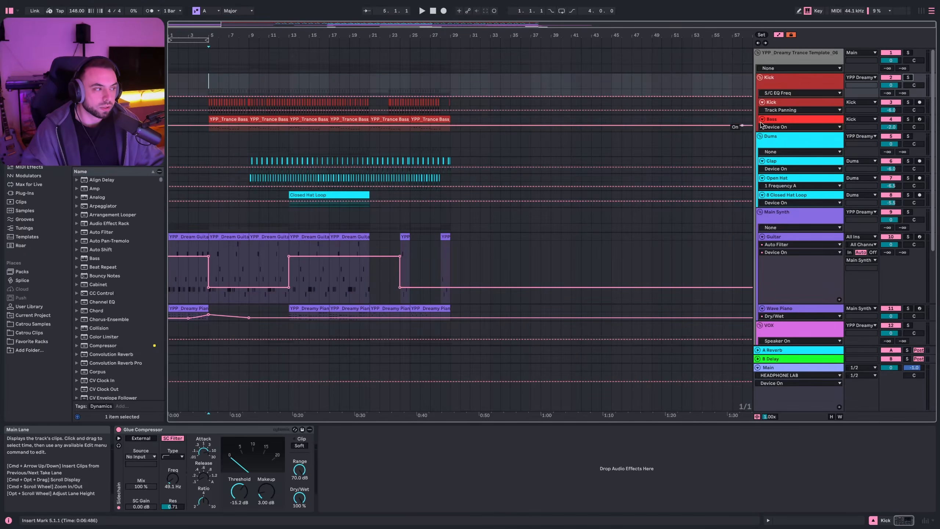
{"action": "left_click", "coordinate": [908, 77]}
{"action": "key", "text": "space"}
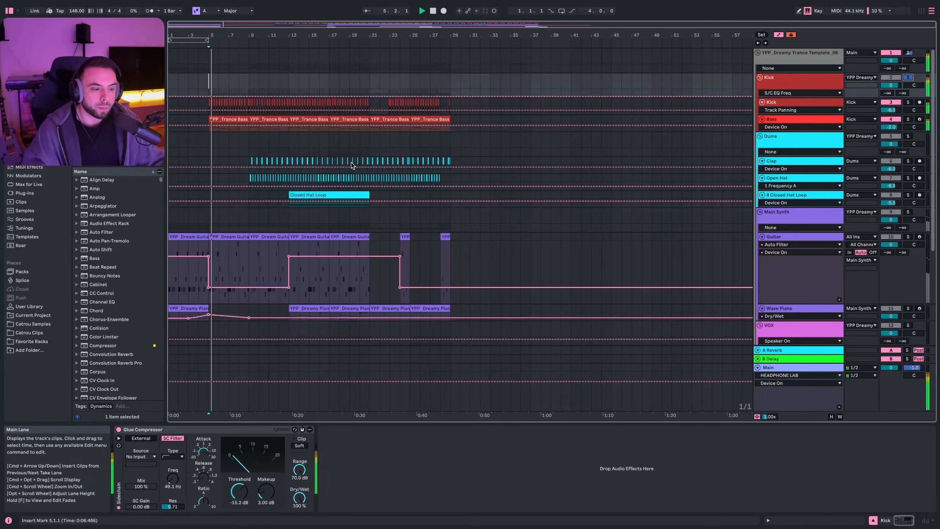
{"action": "left_click", "coordinate": [811, 104]}
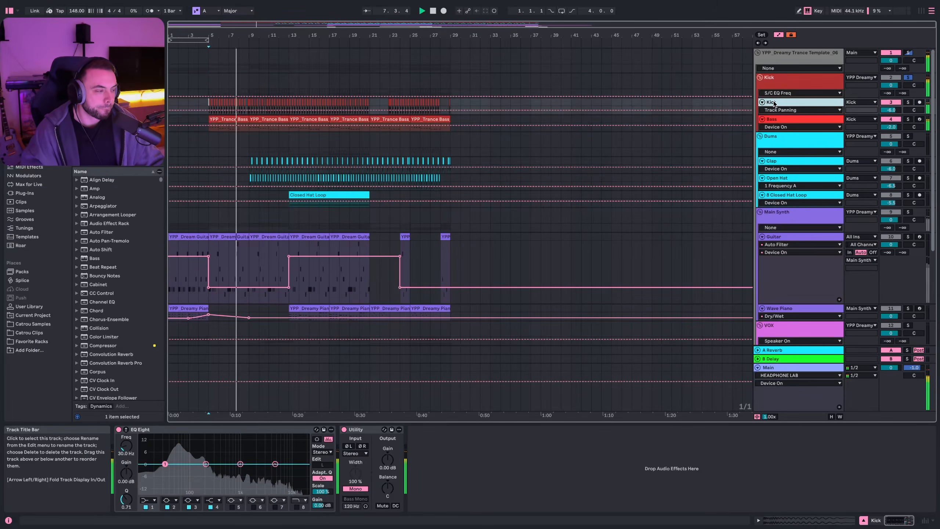
{"action": "left_click", "coordinate": [773, 119]}
{"action": "left_click", "coordinate": [772, 104]}
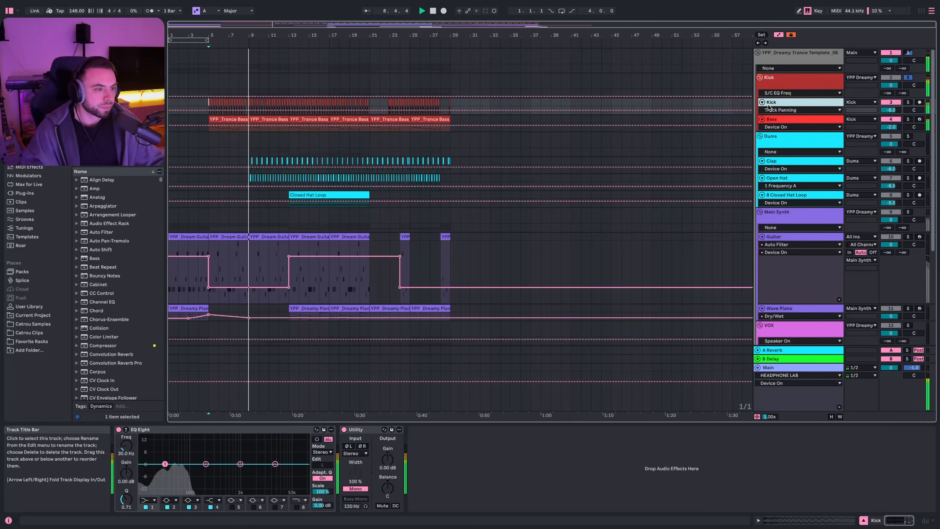
{"action": "key", "text": "space"}
Solo the Kick track on its own and play it briefly from bar 5
{"action": "left_click", "coordinate": [209, 121]}
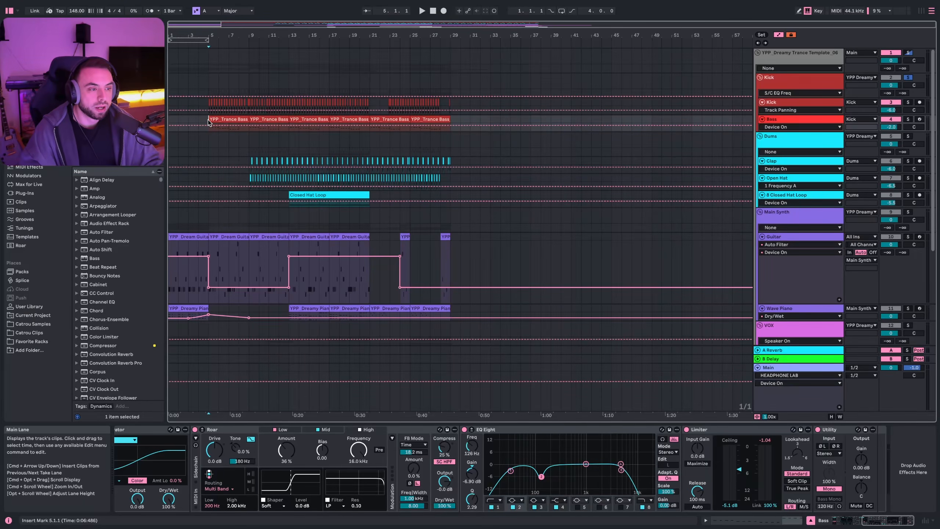
{"action": "left_click", "coordinate": [785, 101]}
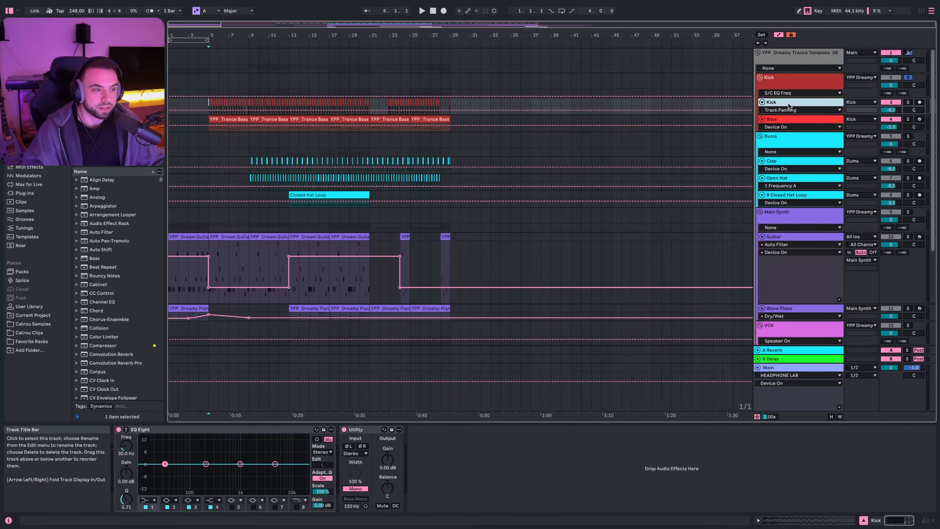
{"action": "key", "text": "s"}
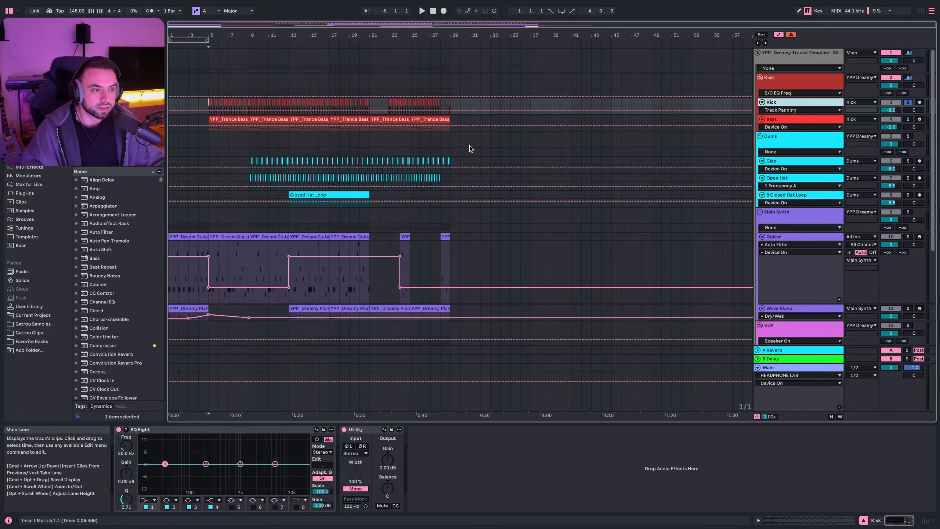
{"action": "key", "text": "space"}
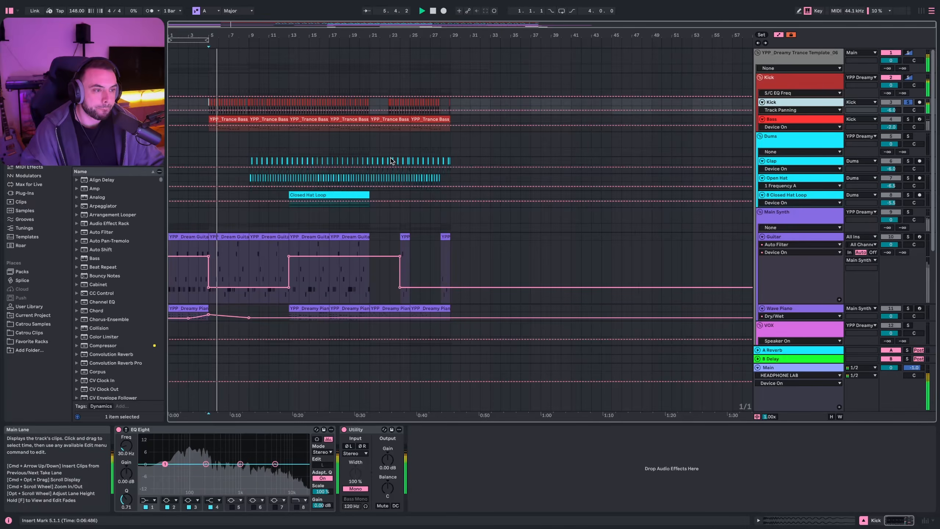
{"action": "key", "text": "space"}
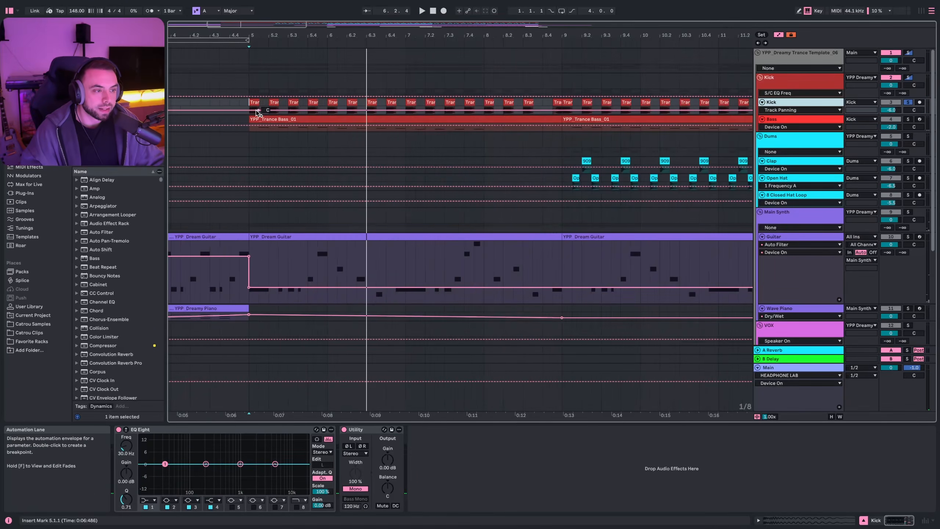
Highlight the first Trance Kick clip at bar 5 and inspect the kick's EQ Eight and Utility devices
{"action": "scroll", "coordinate": [258, 113], "scroll_direction": "up", "scroll_amount": 5}
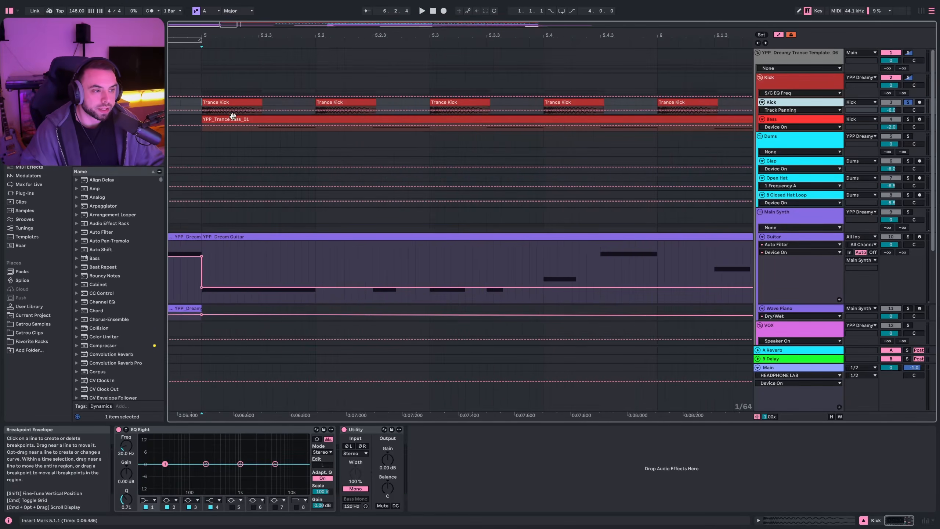
{"action": "left_click_drag", "start_coordinate": [202, 106], "coordinate": [264, 102]}
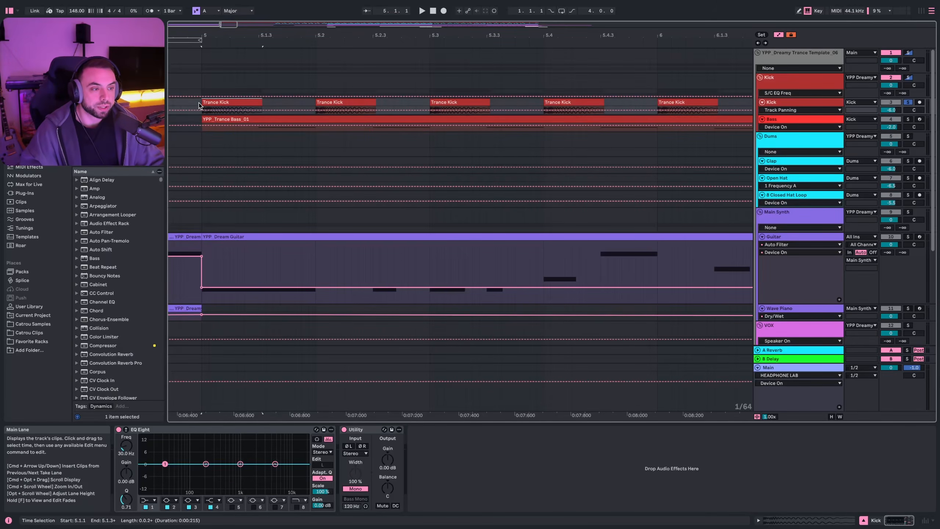
{"action": "left_click_drag", "start_coordinate": [199, 106], "coordinate": [259, 104]}
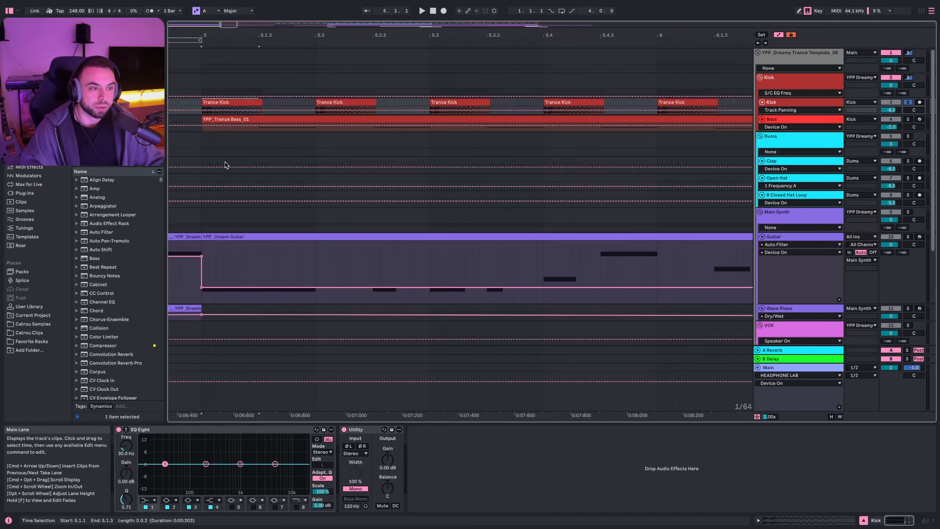
{"action": "left_click", "coordinate": [263, 430]}
{"action": "left_click", "coordinate": [368, 430]}
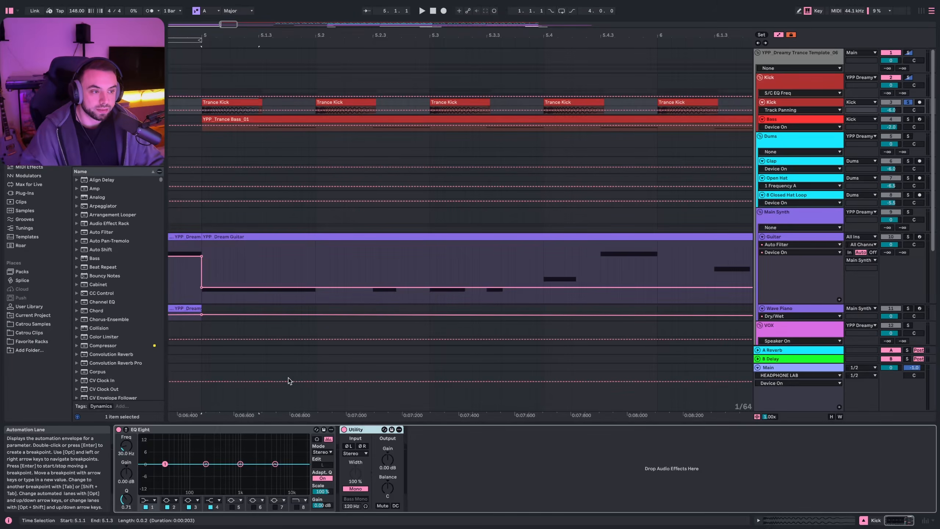
Solo the Bass track and examine its synth's amp and modulation envelopes and its modulation matrix
{"action": "key", "text": "Down"}
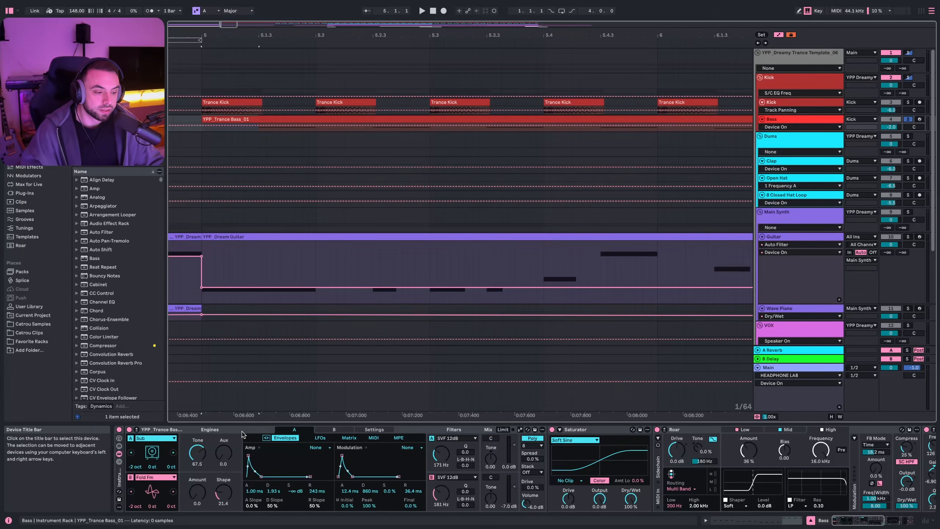
{"action": "left_click", "coordinate": [243, 432]}
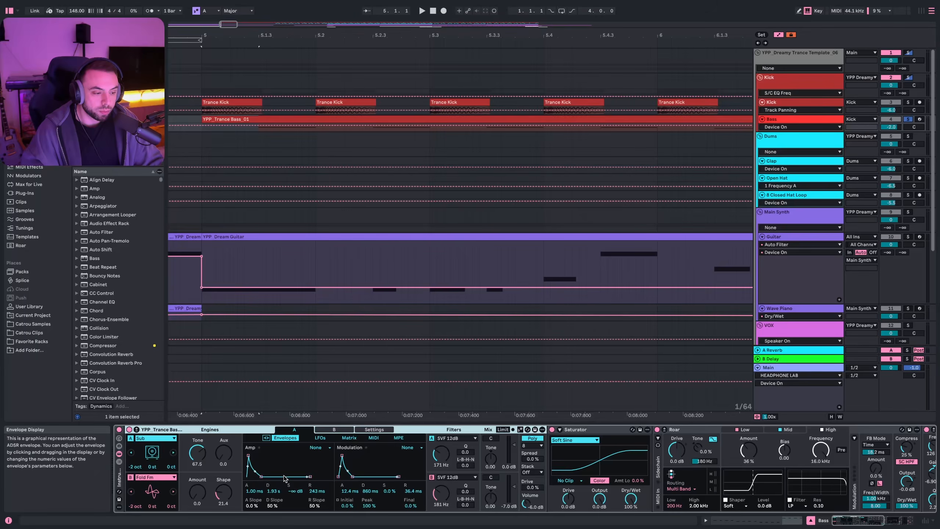
{"action": "left_click", "coordinate": [347, 438]}
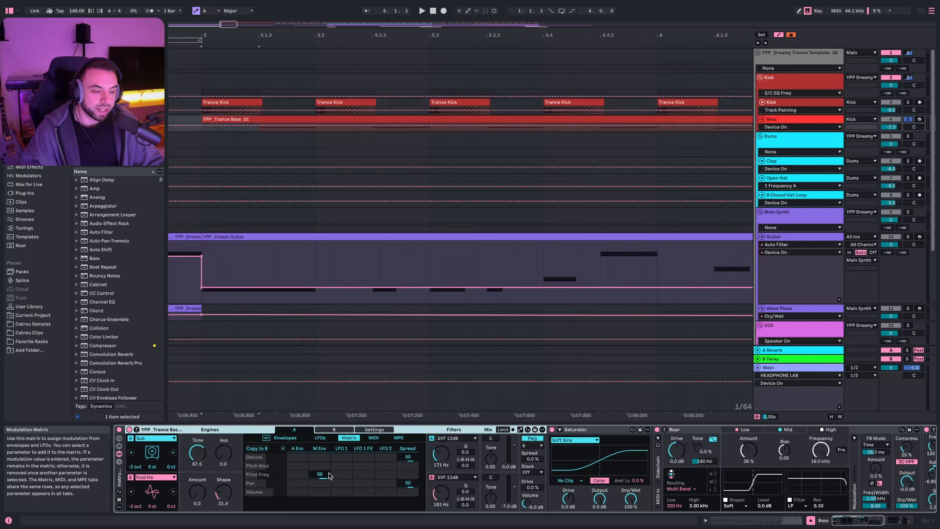
{"action": "left_click", "coordinate": [299, 439]}
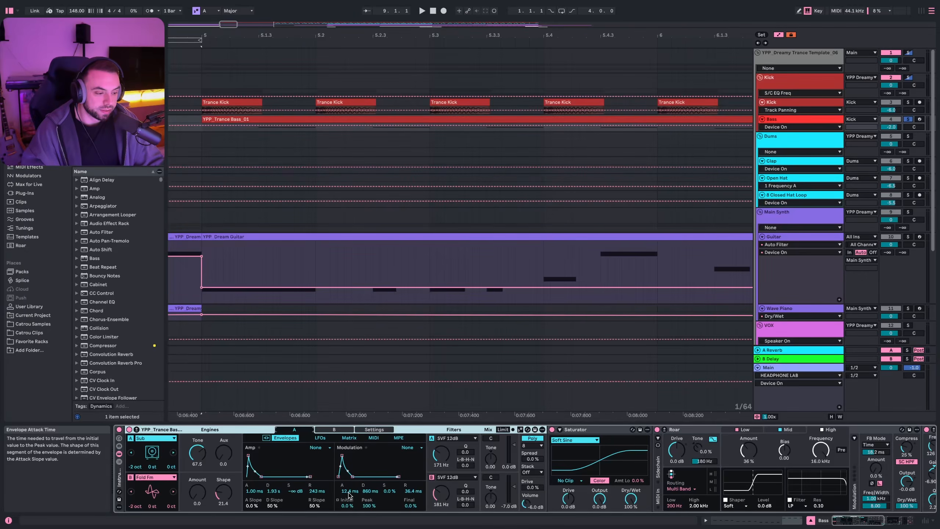
Deactivate the bass's Saturator, Roar, EQ Eight, Limiter and Utility, and play the unprocessed bass from bar 5
{"action": "left_click_drag", "start_coordinate": [859, 520], "coordinate": [887, 521]}
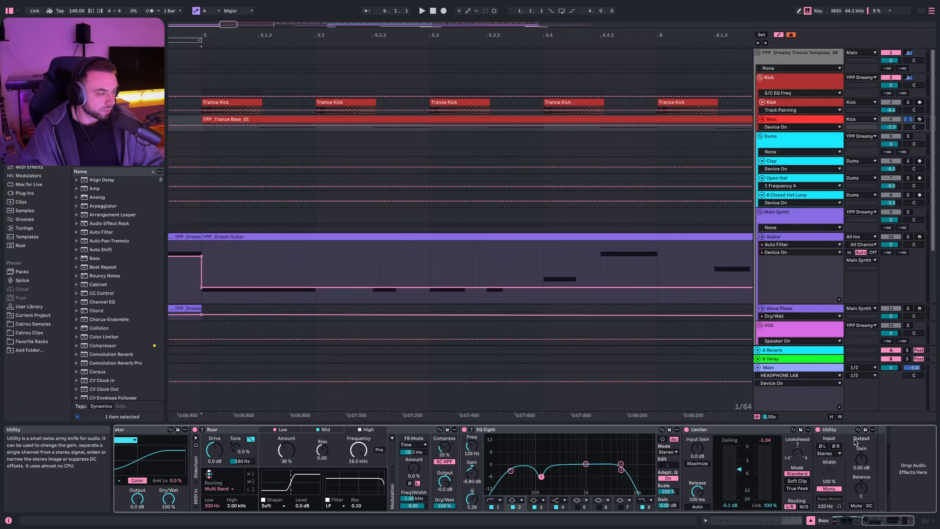
{"action": "scroll", "coordinate": [328, 431], "scroll_direction": "left", "scroll_amount": 5}
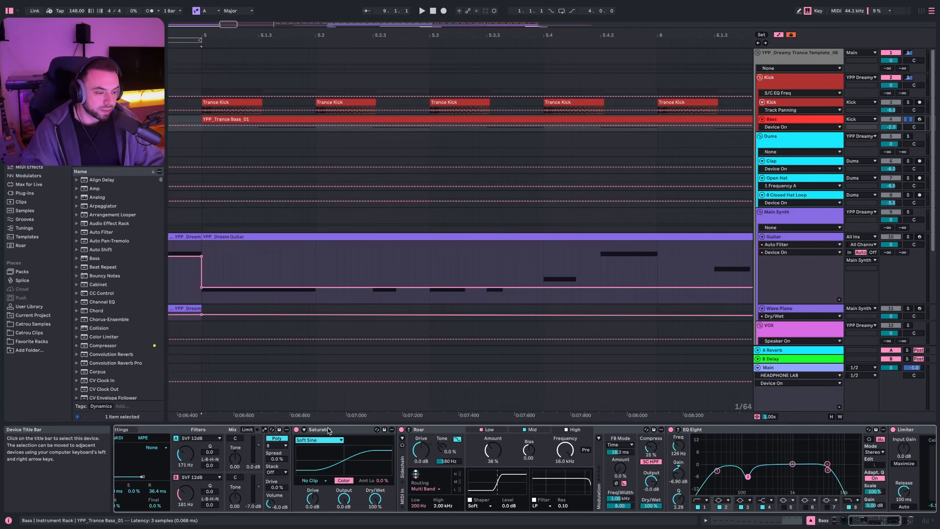
{"action": "left_click", "coordinate": [328, 431]}
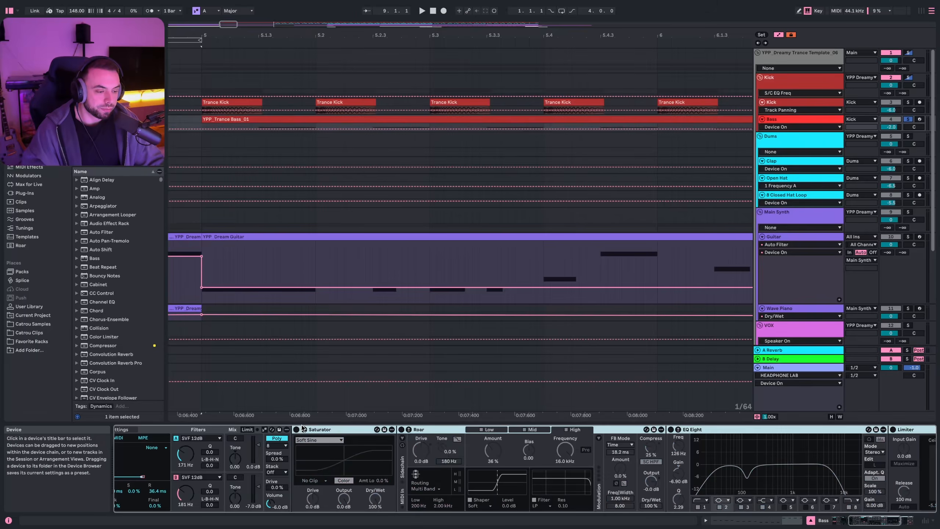
{"action": "left_click", "coordinate": [308, 135]}
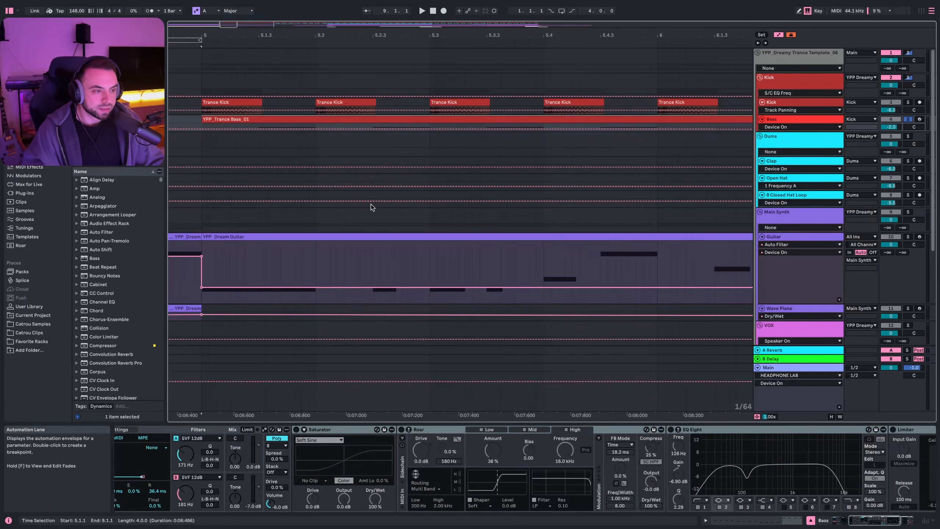
{"action": "key", "text": "space"}
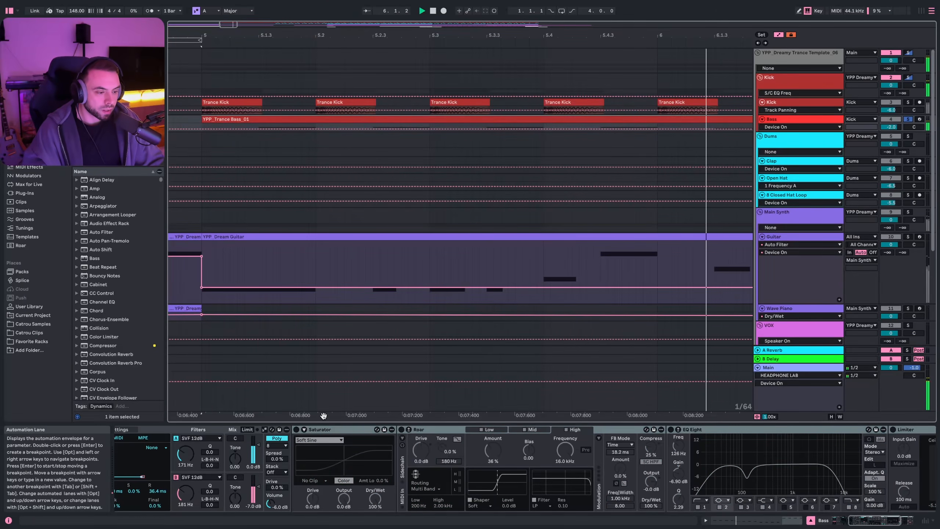
{"action": "key", "text": "space"}
Reactivate the Saturator on the bass and play the bass from bar 5
{"action": "left_click", "coordinate": [319, 429]}
{"action": "scroll", "coordinate": [320, 430], "scroll_direction": "left", "scroll_amount": 4}
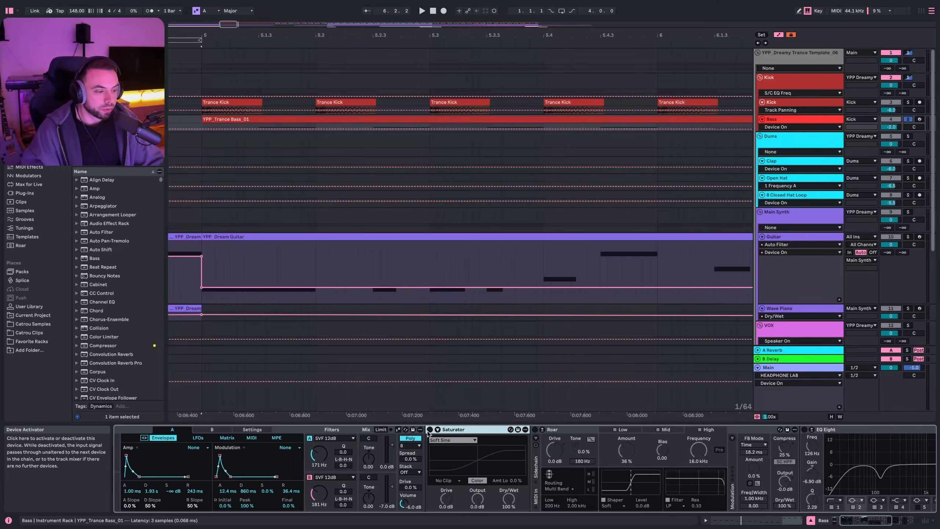
{"action": "left_click", "coordinate": [430, 429]}
{"action": "key", "text": "space"}
Reactivate Roar on the bass, play it, and examine the shaper settings of its Mid and Low bands
{"action": "scroll", "coordinate": [401, 441], "scroll_direction": "right", "scroll_amount": 4}
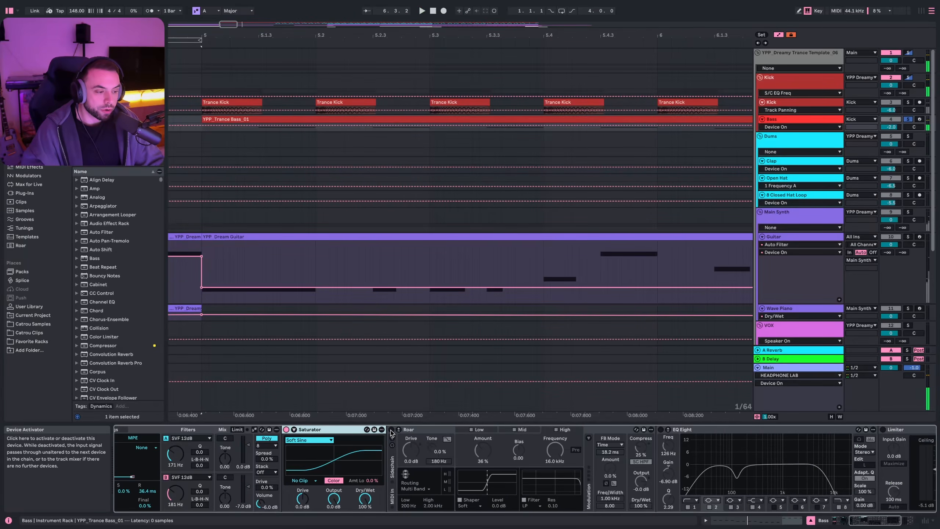
{"action": "left_click", "coordinate": [392, 429]}
{"action": "key", "text": "space"}
{"action": "scroll", "coordinate": [404, 452], "scroll_direction": "right", "scroll_amount": 4}
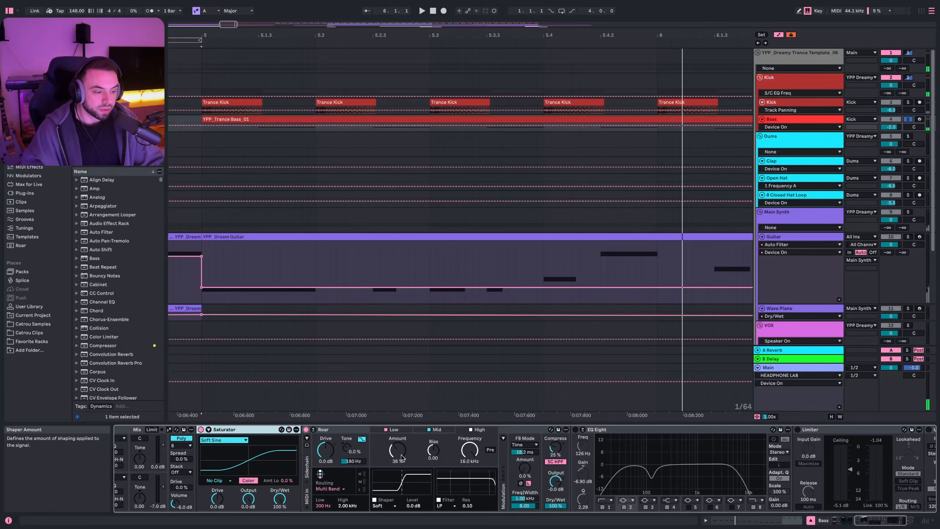
{"action": "left_click", "coordinate": [435, 429]}
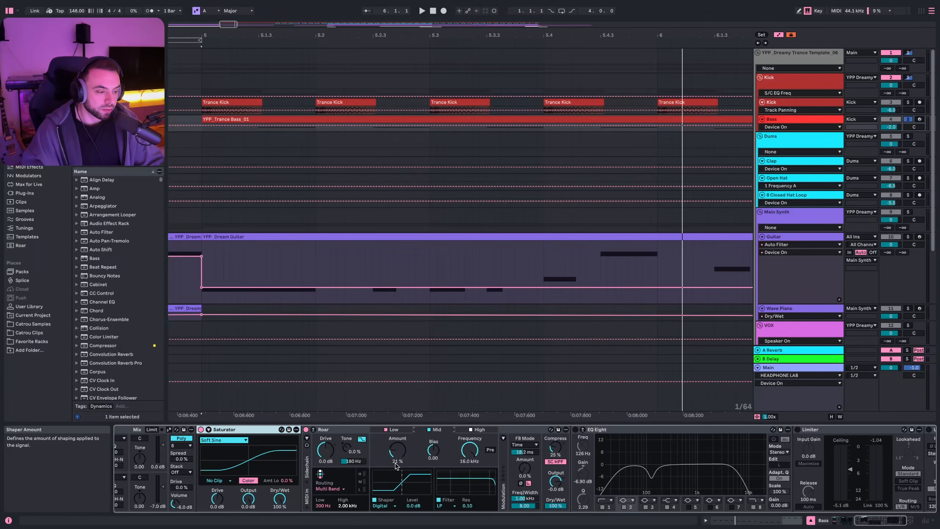
{"action": "left_click", "coordinate": [393, 430]}
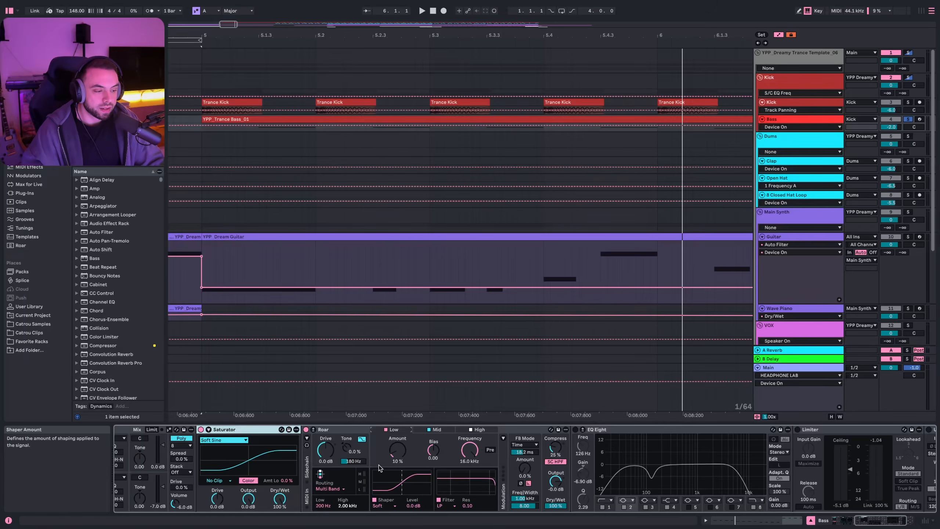
Play the bass from bar 5 with Saturator and Roar active through the end of bar 8
{"action": "scroll", "coordinate": [426, 451], "scroll_direction": "right", "scroll_amount": 5}
{"action": "key", "text": "space"}
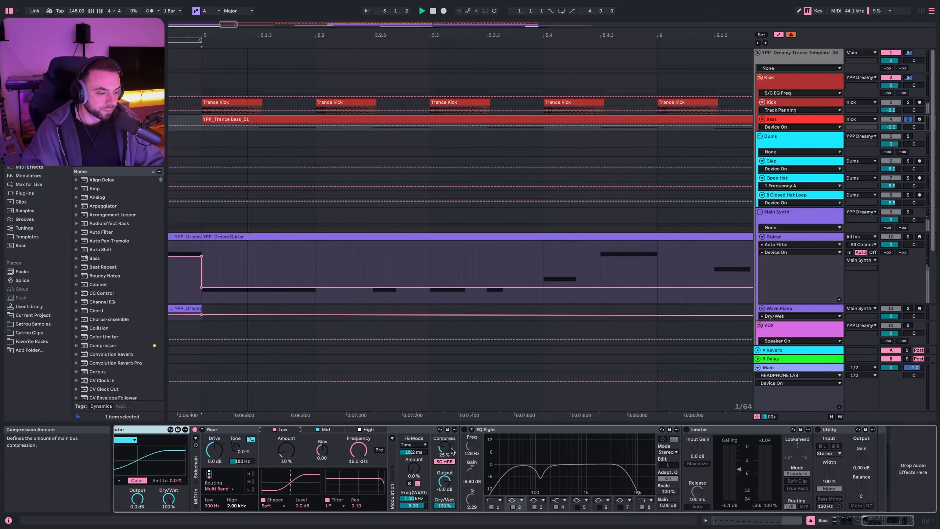
{"action": "scroll", "coordinate": [438, 241], "scroll_direction": "down", "scroll_amount": 2}
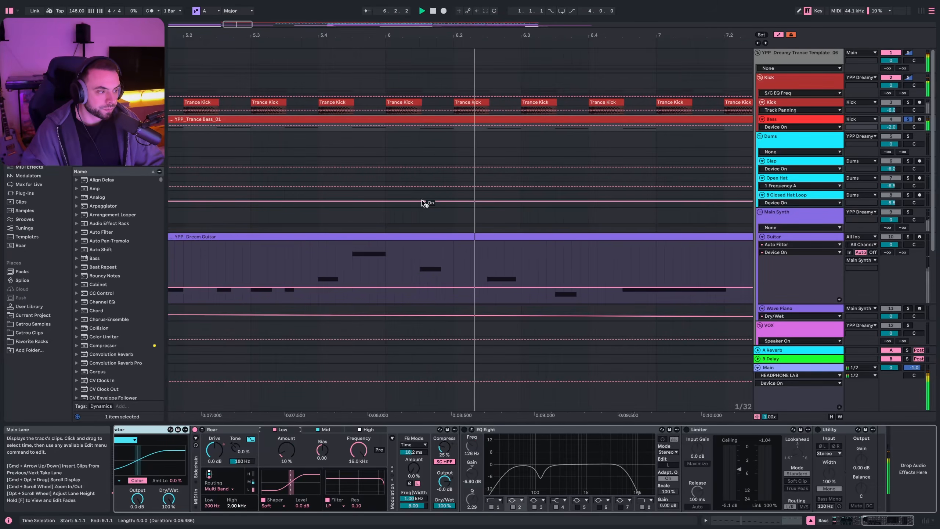
{"action": "scroll", "coordinate": [413, 199], "scroll_direction": "down", "scroll_amount": 5}
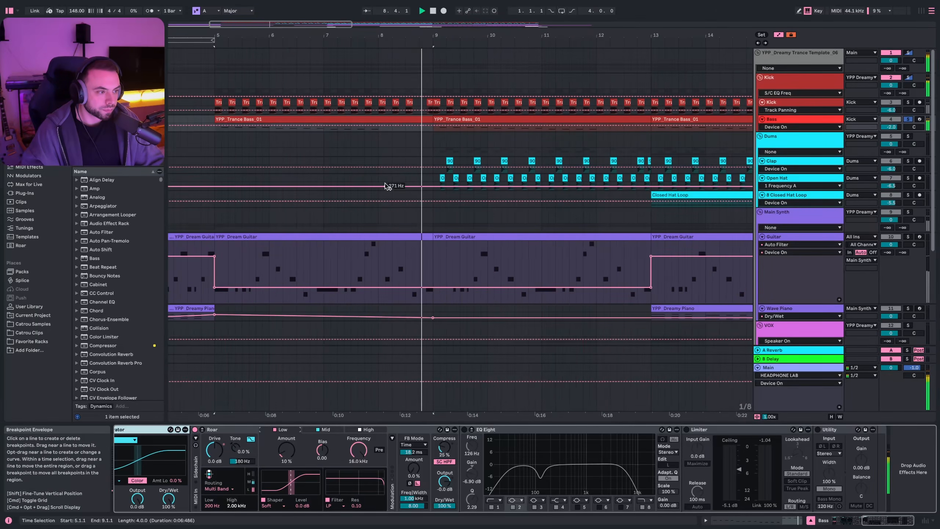
{"action": "key", "text": "space"}
Enlarge the Bass track to show its MIDI notes and highlight the notes in bar 8
{"action": "left_click", "coordinate": [381, 129]}
{"action": "scroll", "coordinate": [382, 130], "scroll_direction": "up", "scroll_amount": 5}
{"action": "left_click_drag", "start_coordinate": [388, 163], "coordinate": [452, 166]}
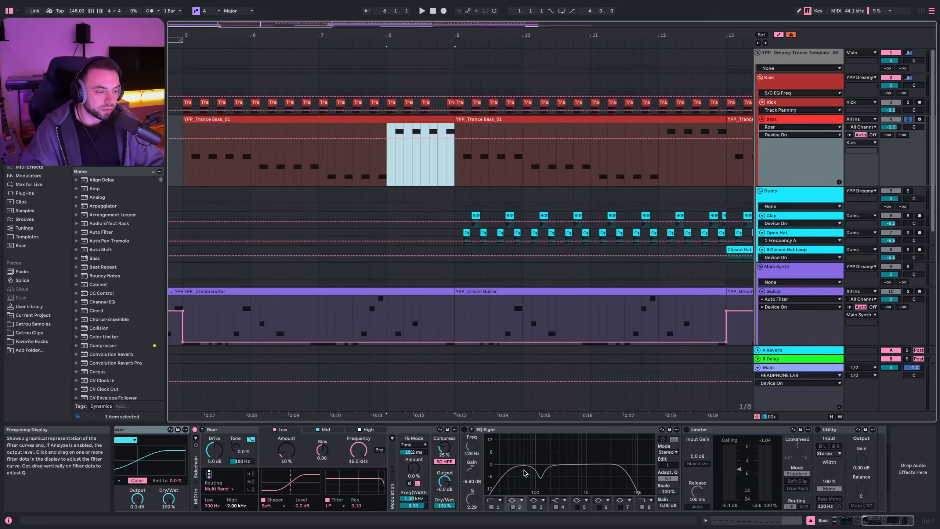
Examine the low-cut band and the low-mid dip band in the bass track's EQ Eight
{"action": "left_click", "coordinate": [491, 450]}
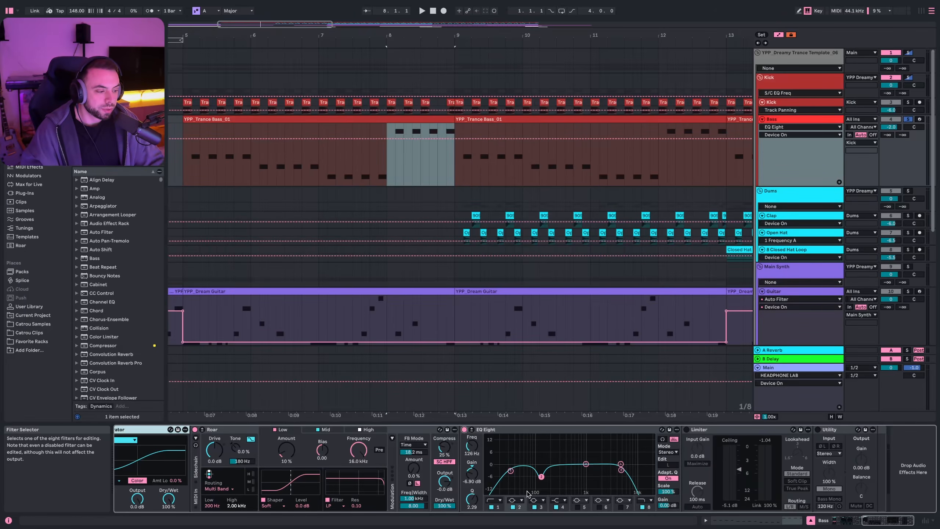
{"action": "left_click", "coordinate": [511, 472]}
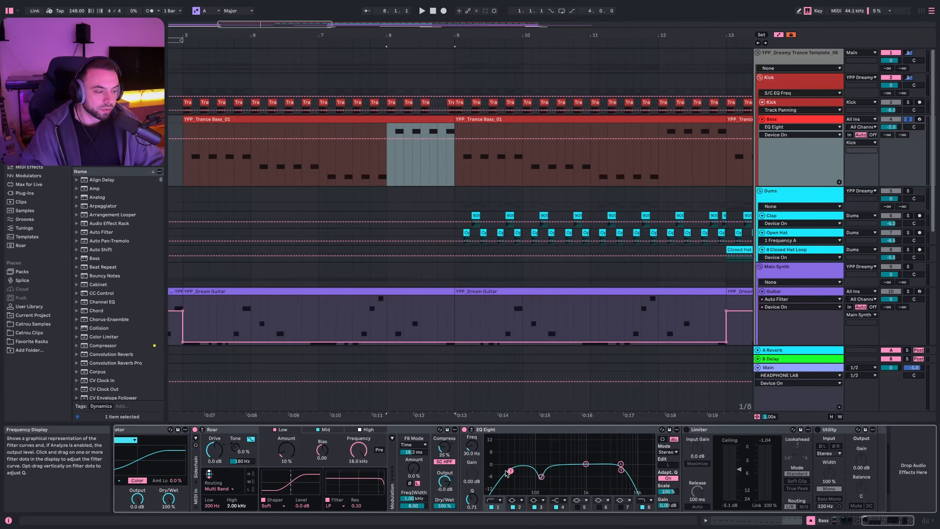
{"action": "left_click", "coordinate": [541, 477]}
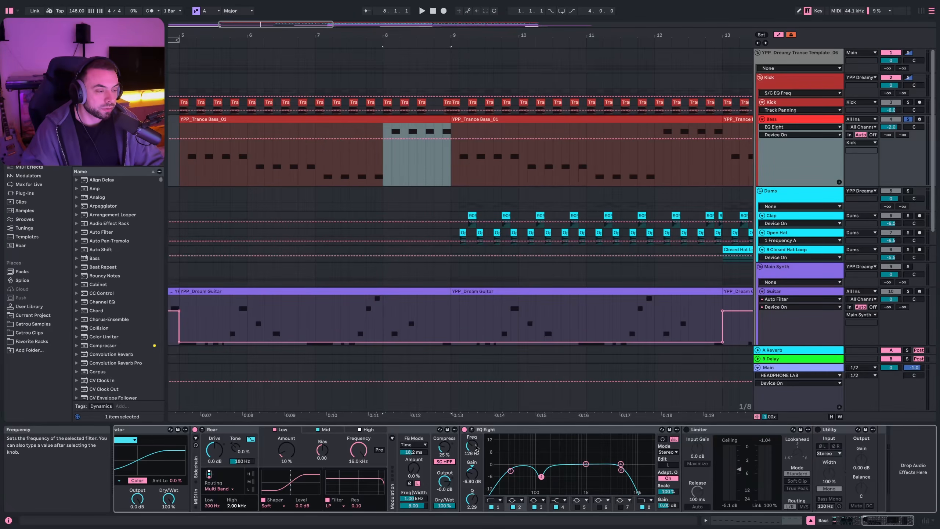
{"action": "scroll", "coordinate": [412, 200], "scroll_direction": "right", "scroll_amount": 2}
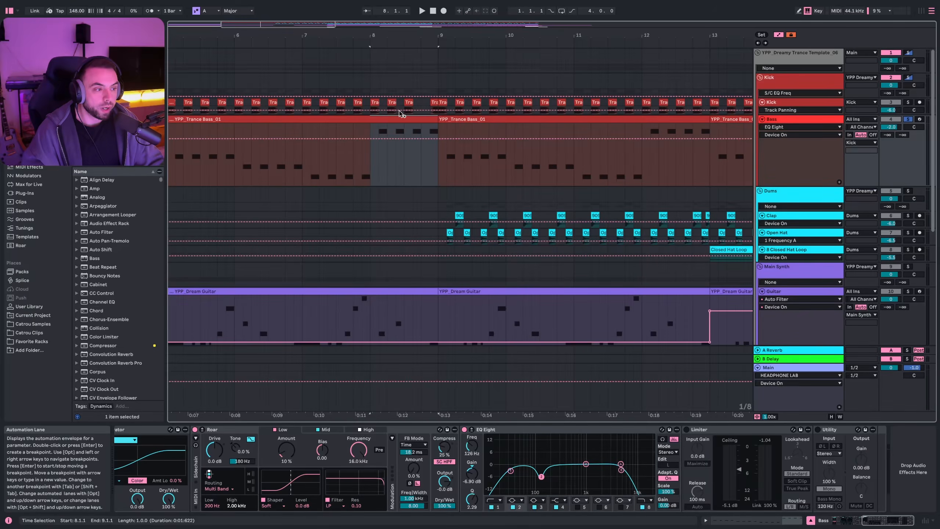
{"action": "scroll", "coordinate": [382, 327], "scroll_direction": "right", "scroll_amount": 1}
Select the Limiter on the bass and play the bass from bar 7 through the high notes in bar 8
{"action": "left_click", "coordinate": [688, 430]}
{"action": "left_click", "coordinate": [687, 430]}
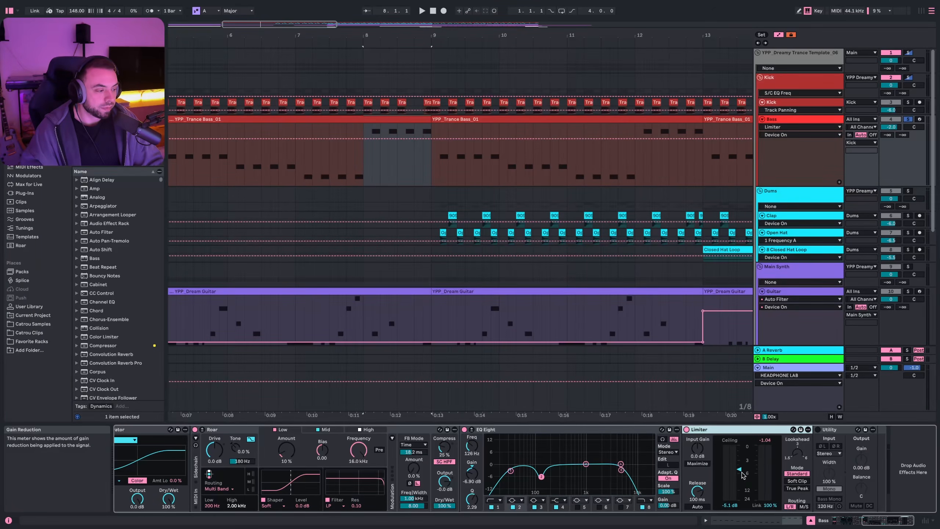
{"action": "left_click_drag", "start_coordinate": [372, 163], "coordinate": [431, 163]}
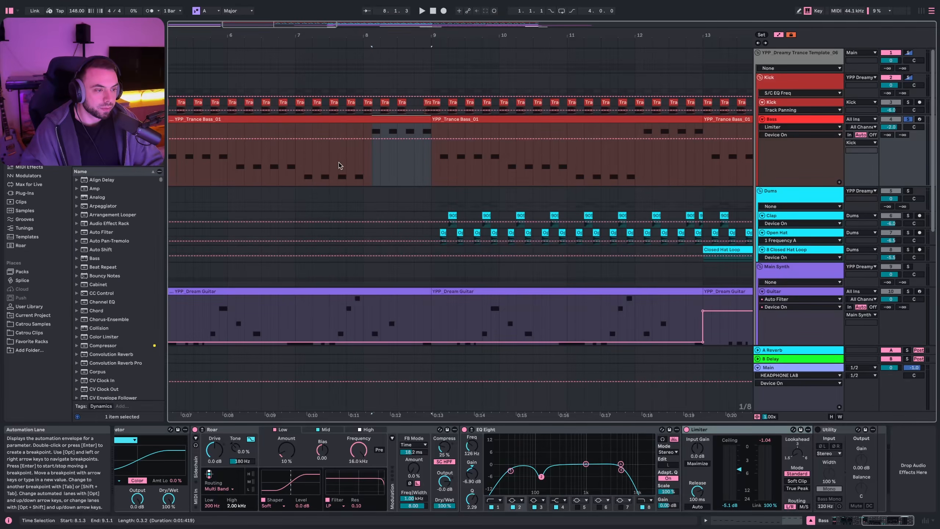
{"action": "left_click", "coordinate": [304, 164]}
{"action": "key", "text": "space"}
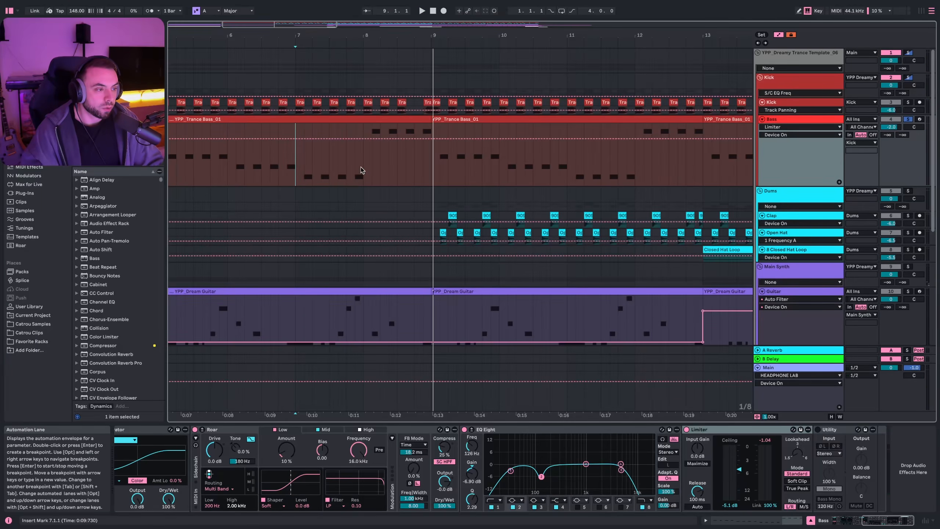
{"action": "left_click_drag", "start_coordinate": [363, 170], "coordinate": [427, 127]}
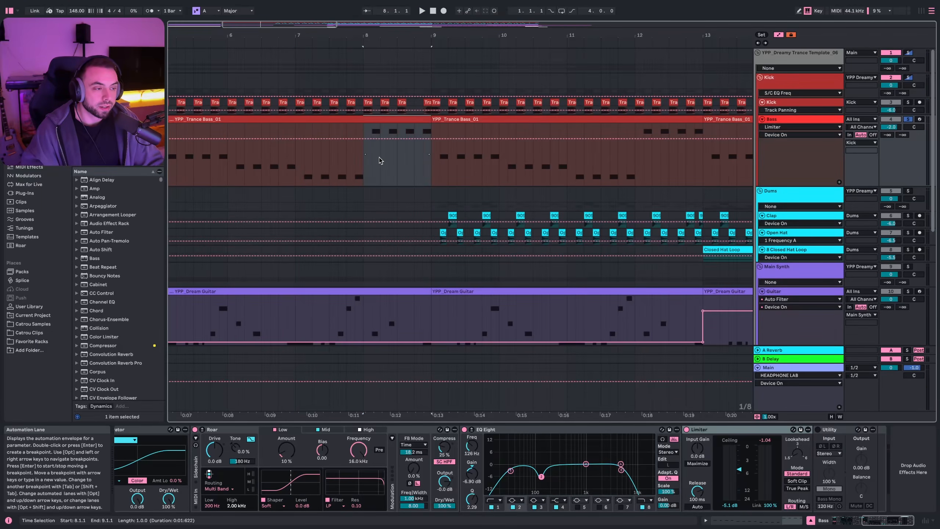
Select the Utility at the end of the bass effect chain and set the playback start to bar 5
{"action": "left_click", "coordinate": [365, 171]}
{"action": "scroll", "coordinate": [370, 176], "scroll_direction": "right", "scroll_amount": 1}
{"action": "scroll", "coordinate": [359, 178], "scroll_direction": "down", "scroll_amount": 5}
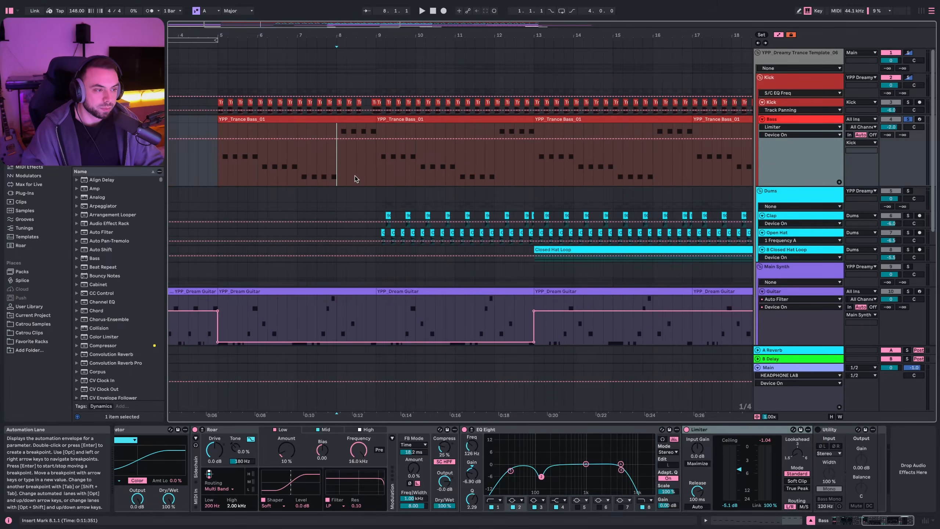
{"action": "scroll", "coordinate": [355, 179], "scroll_direction": "right", "scroll_amount": 3}
{"action": "left_click", "coordinate": [818, 430]}
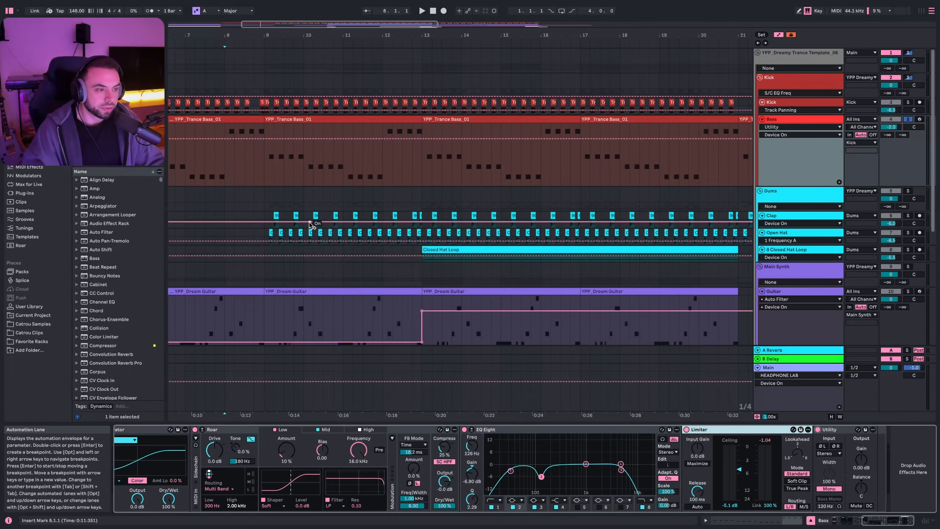
{"action": "scroll", "coordinate": [219, 179], "scroll_direction": "left", "scroll_amount": 3}
{"action": "left_click", "coordinate": [196, 173]}
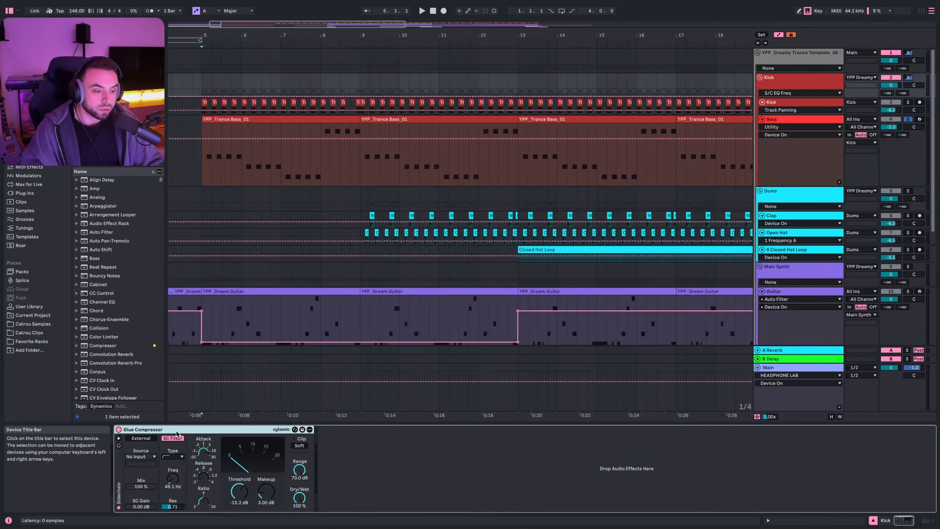
Play the soloed Kick group from bar 5 with its Glue Compressor deactivated and again with it reactivated
{"action": "left_click", "coordinate": [779, 85]}
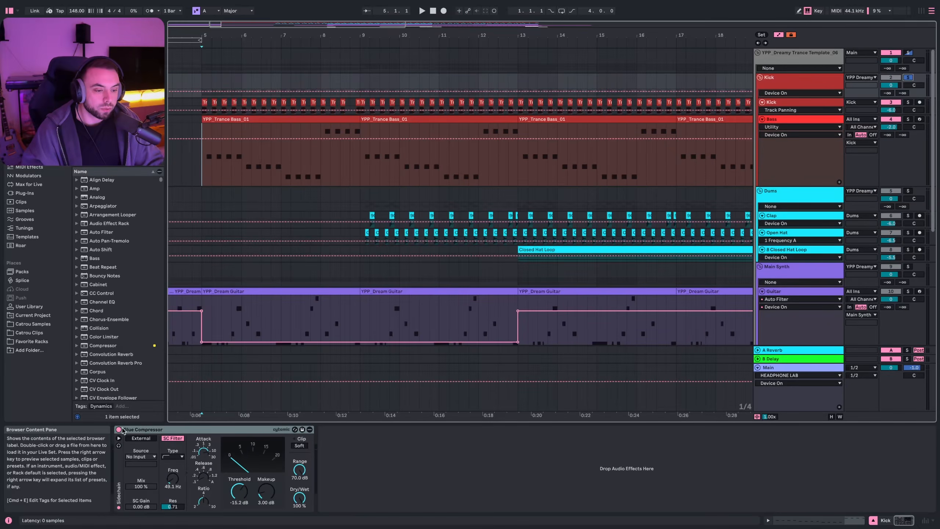
{"action": "left_click", "coordinate": [119, 429]}
{"action": "key", "text": "space"}
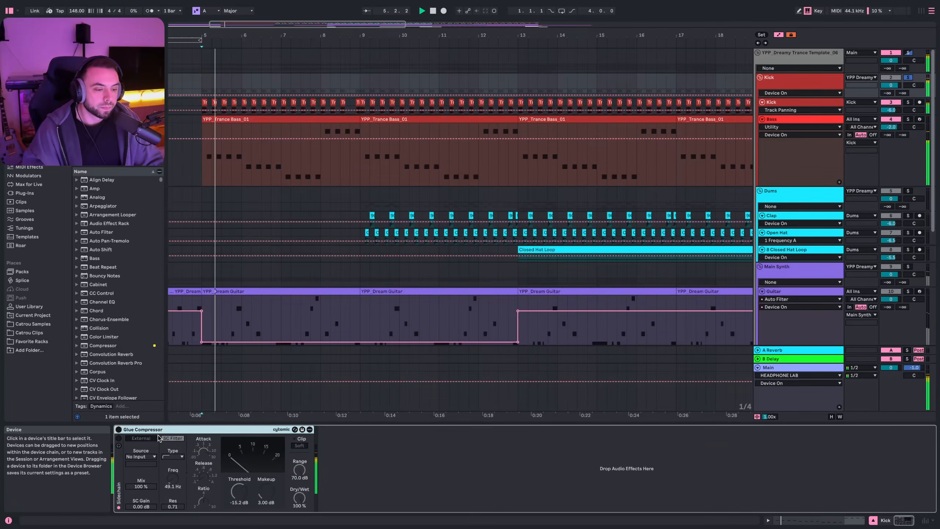
{"action": "left_click", "coordinate": [119, 429]}
{"action": "key", "text": "space"}
{"action": "key", "text": "space"}
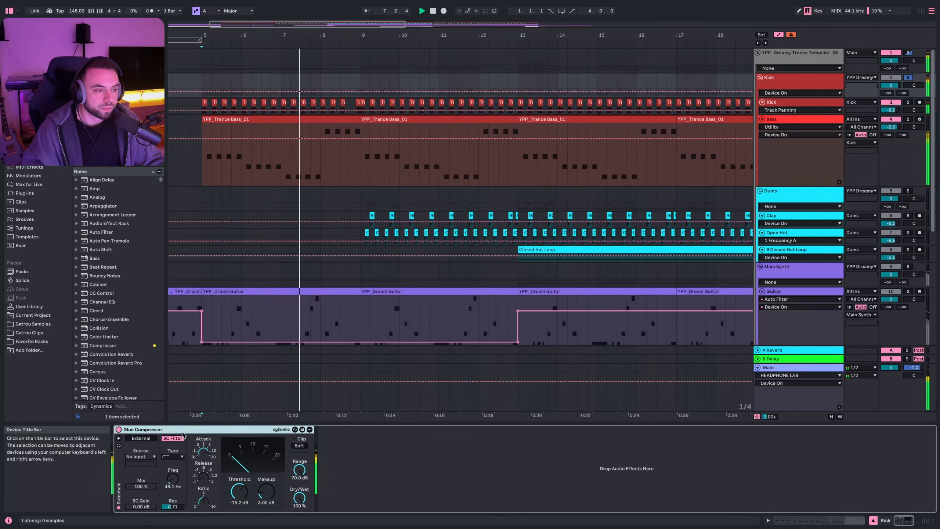
{"action": "key", "text": "space"}
{"action": "scroll", "coordinate": [222, 174], "scroll_direction": "down", "scroll_amount": 2}
{"action": "scroll", "coordinate": [222, 175], "scroll_direction": "up", "scroll_amount": 2}
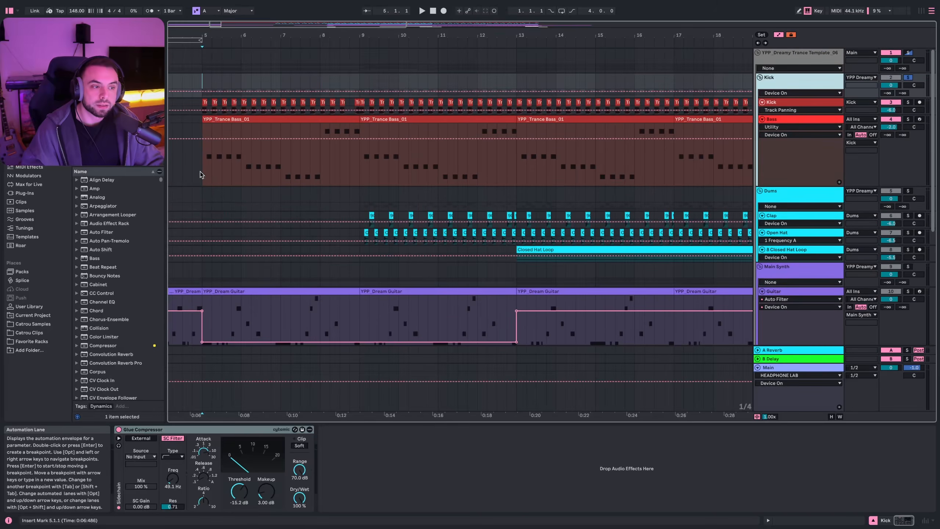
Solo the Dums group and play the drums from bar 9
{"action": "left_click", "coordinate": [200, 171]}
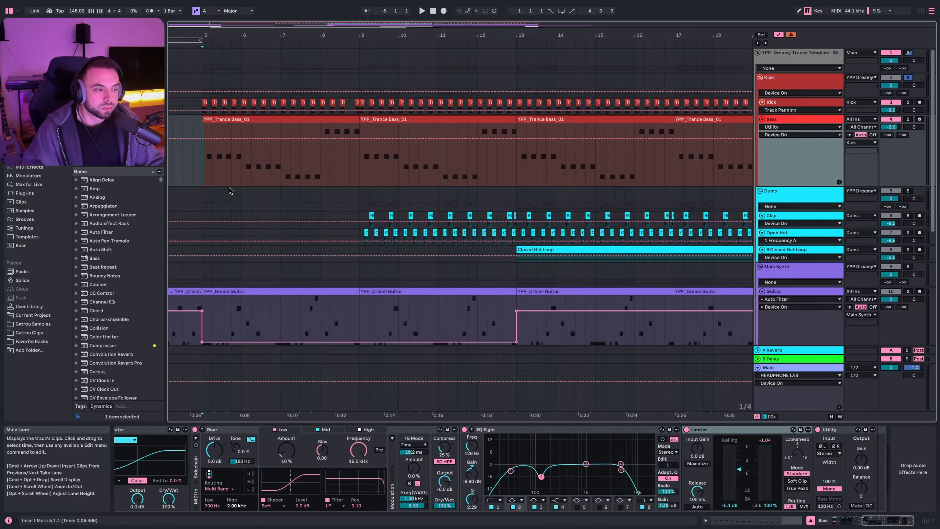
{"action": "scroll", "coordinate": [301, 184], "scroll_direction": "down", "scroll_amount": 2}
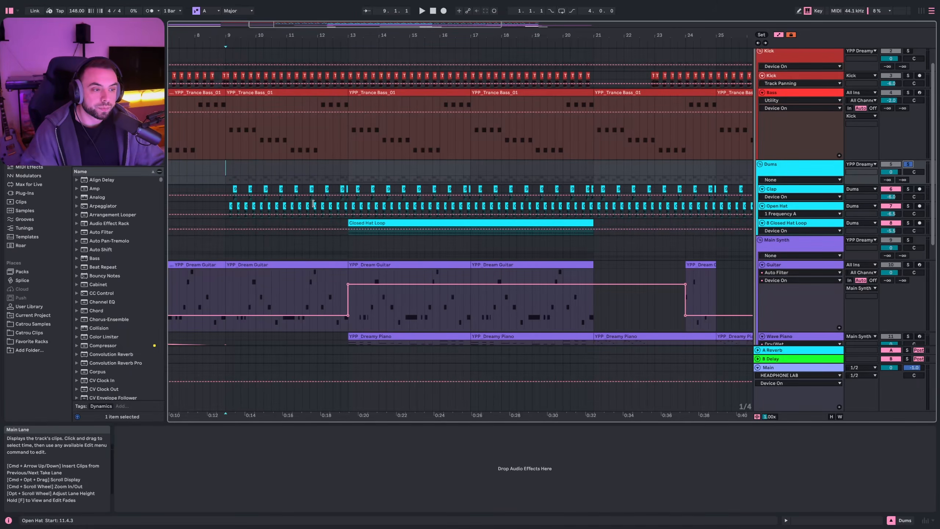
{"action": "key", "text": "space"}
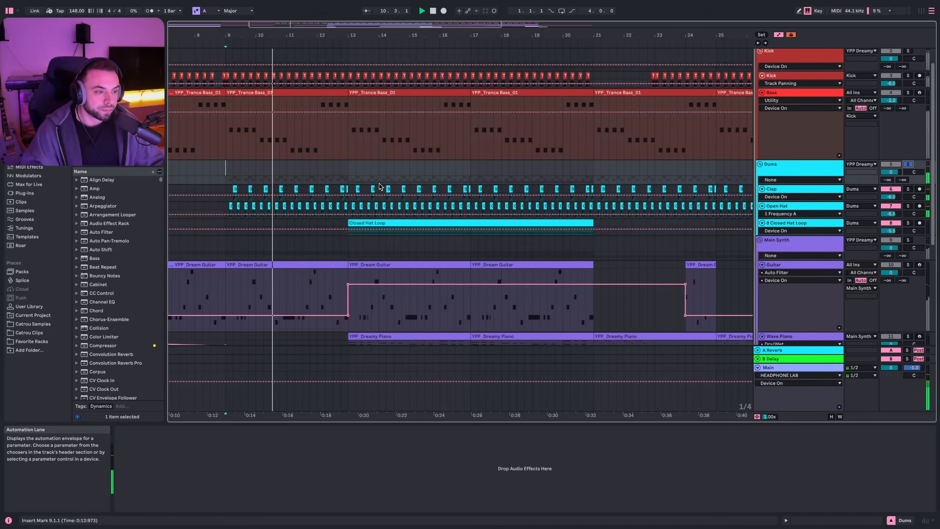
Select the Closed Hat Loop clip to show its effects, and play the drums from bar 13
{"action": "left_click", "coordinate": [348, 173]}
{"action": "scroll", "coordinate": [348, 174], "scroll_direction": "down", "scroll_amount": 3}
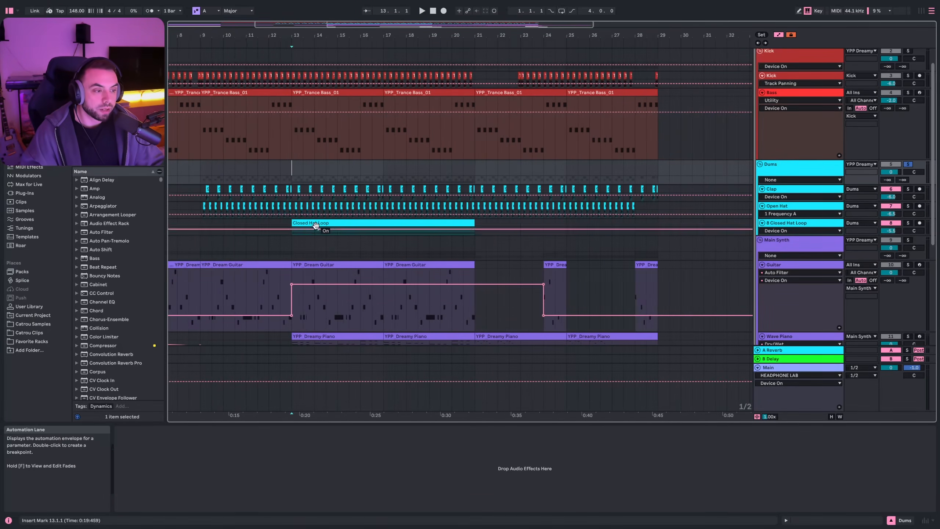
{"action": "left_click", "coordinate": [301, 233]}
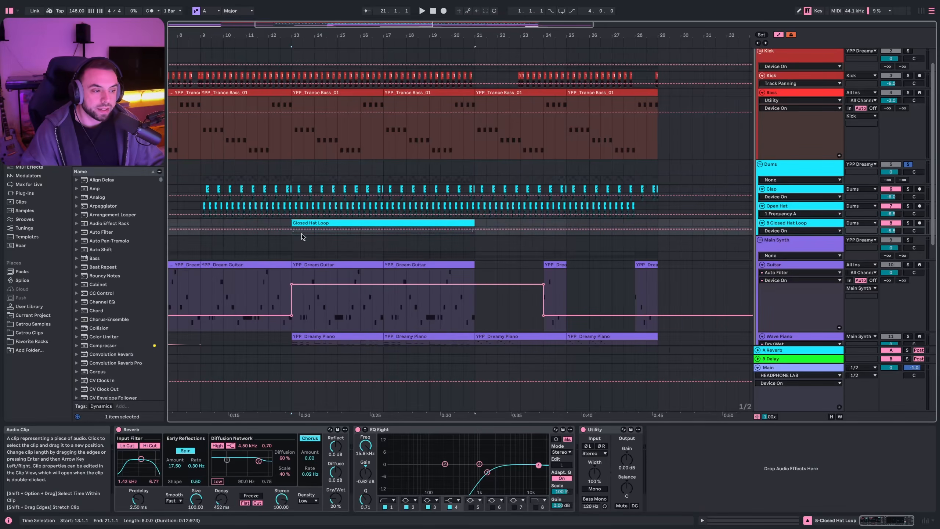
{"action": "left_click", "coordinate": [288, 174]}
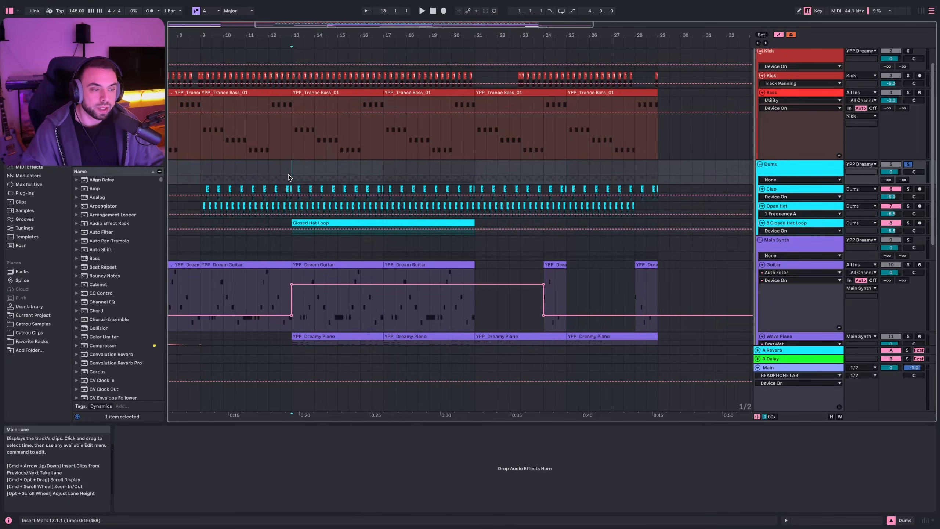
{"action": "key", "text": "space"}
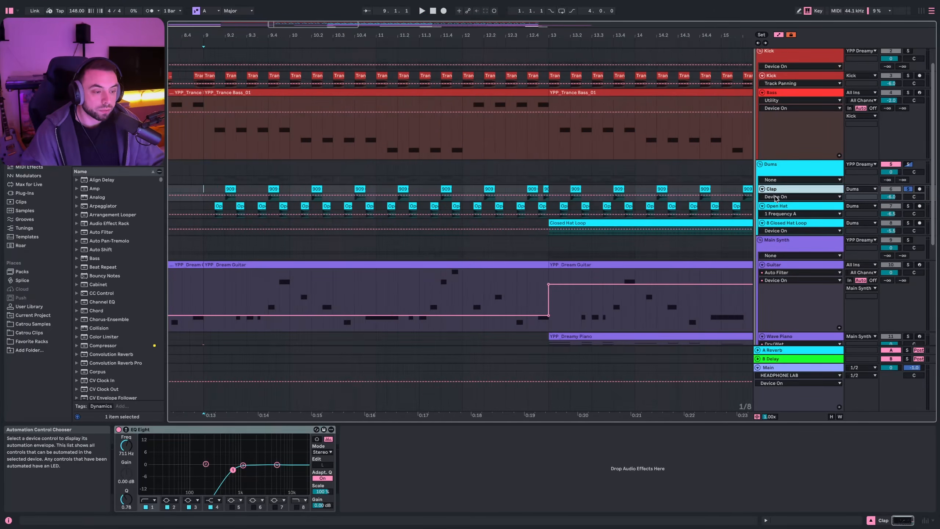
Examine the EQ Eight on the soloed Clap track, and select the Open Hat track
{"action": "left_click", "coordinate": [220, 430]}
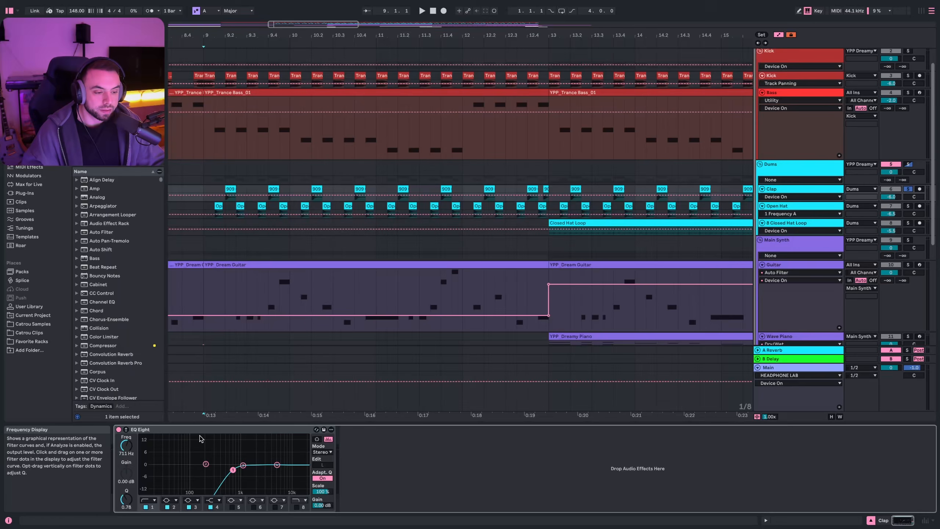
{"action": "left_click", "coordinate": [223, 431]}
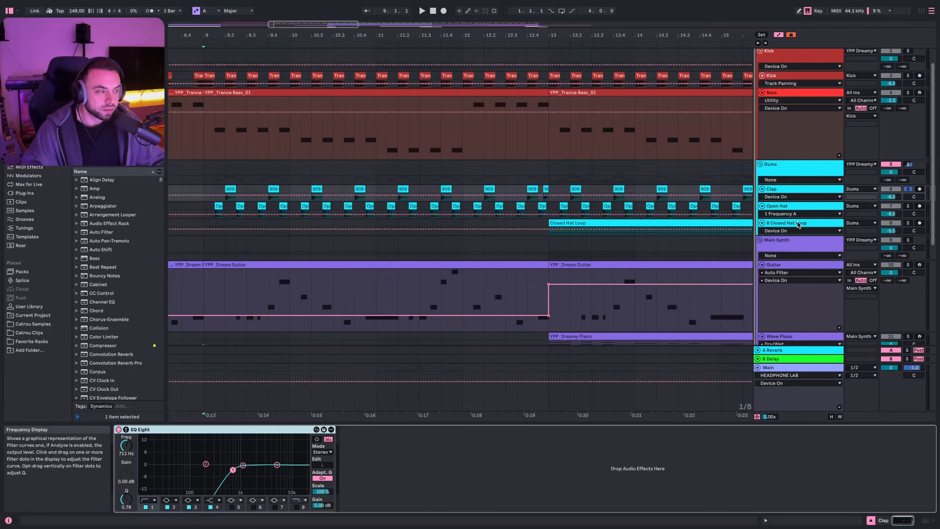
{"action": "key", "text": "Down"}
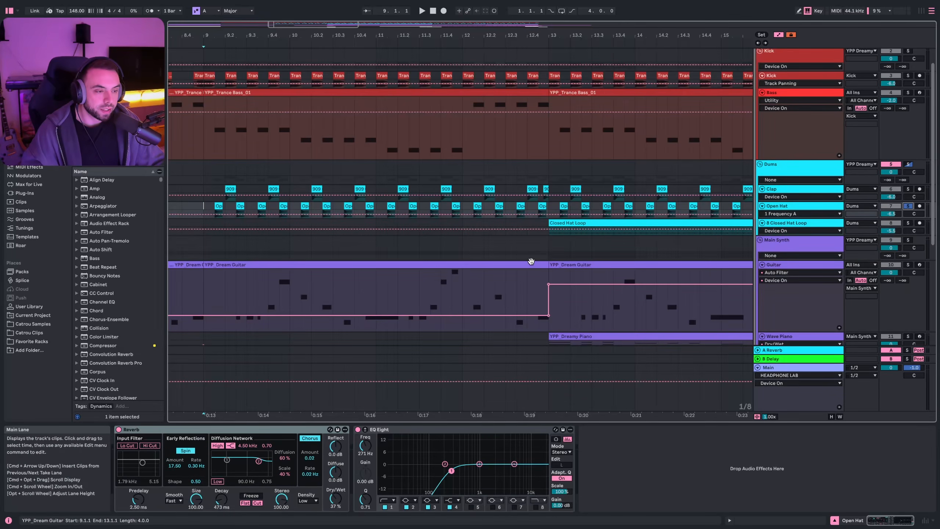
Play the soloed Open Hat from bar 9 while bypassing and reactivating its Reverb, and select its EQ Eight
{"action": "key", "text": "space"}
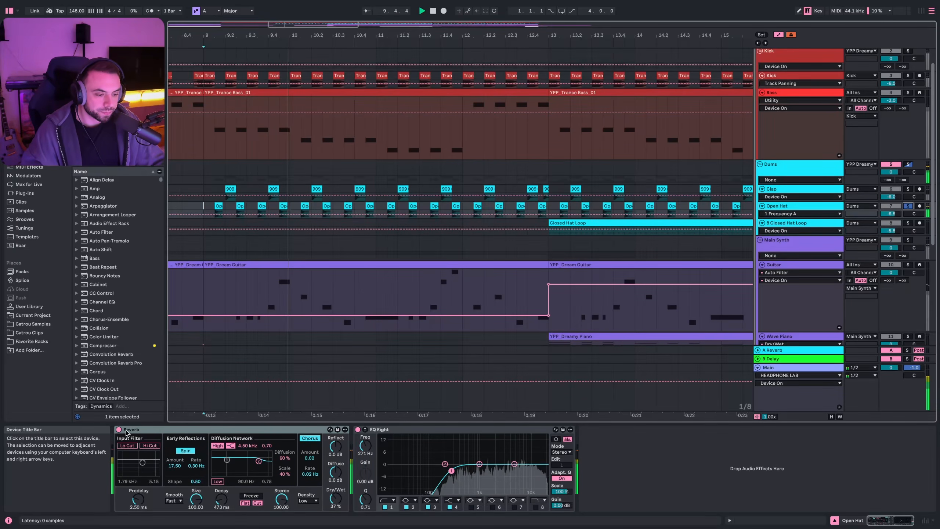
{"action": "left_click", "coordinate": [119, 430]}
{"action": "left_click", "coordinate": [119, 429]}
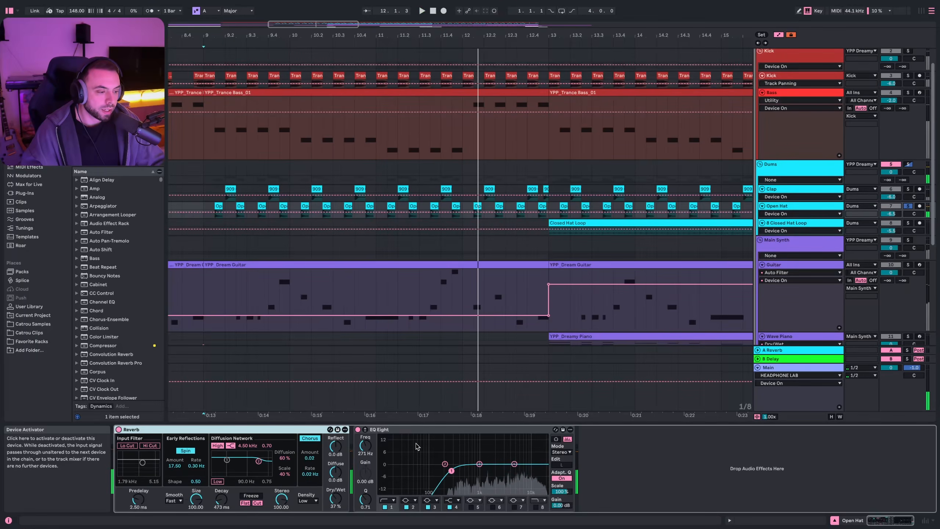
{"action": "left_click", "coordinate": [385, 475]}
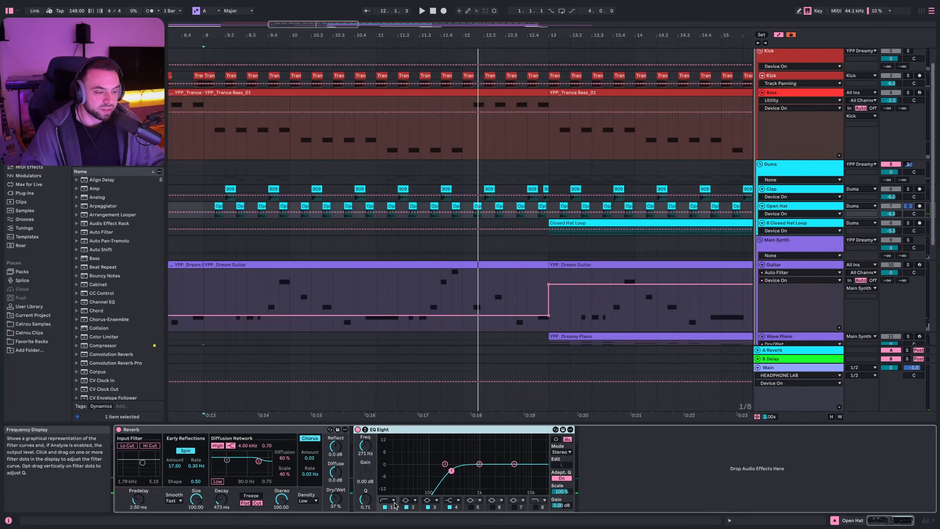
Show the effects of the Closed Hat Loop track and select its Reverb
{"action": "left_click", "coordinate": [392, 223]}
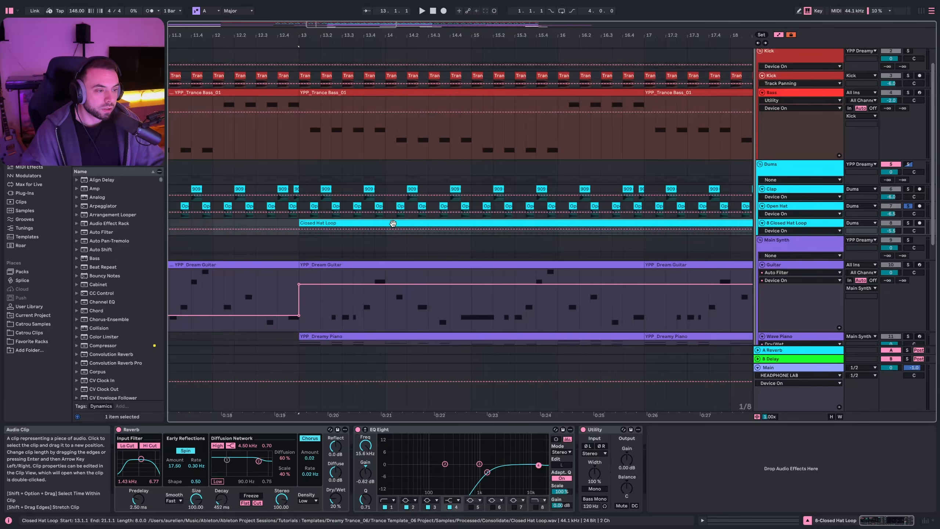
{"action": "left_click", "coordinate": [222, 431]}
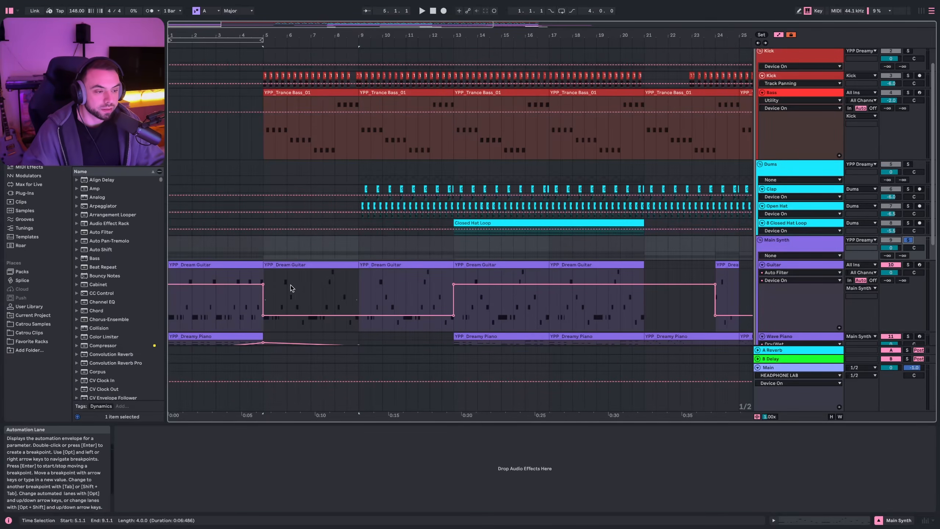
Show the Guitar track's YPP_Dream Guitar instrument, and play the track soloed from bar 5
{"action": "left_click", "coordinate": [267, 277]}
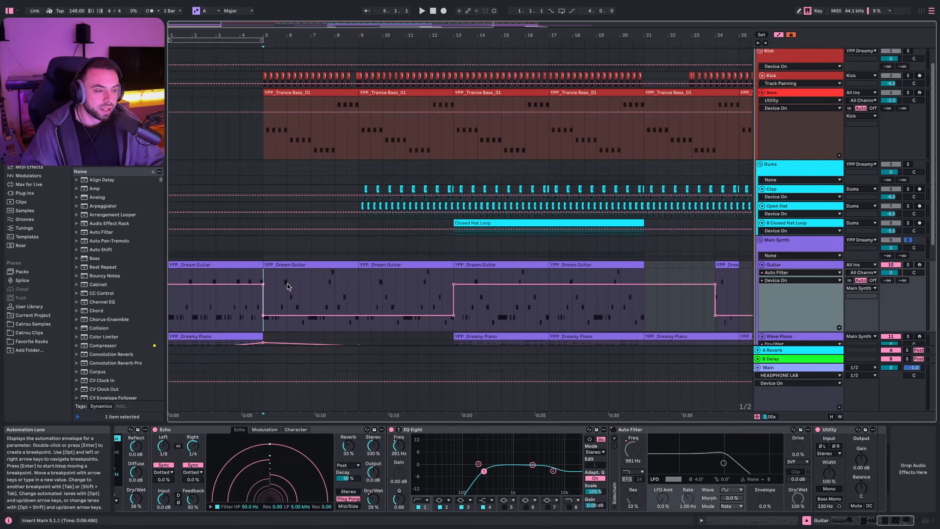
{"action": "scroll", "coordinate": [237, 463], "scroll_direction": "left", "scroll_amount": 10}
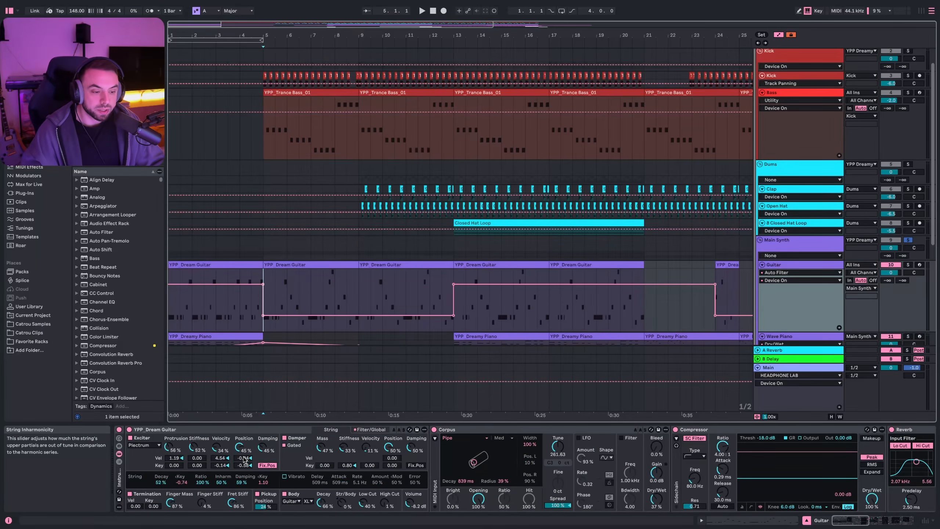
{"action": "left_click", "coordinate": [231, 431]}
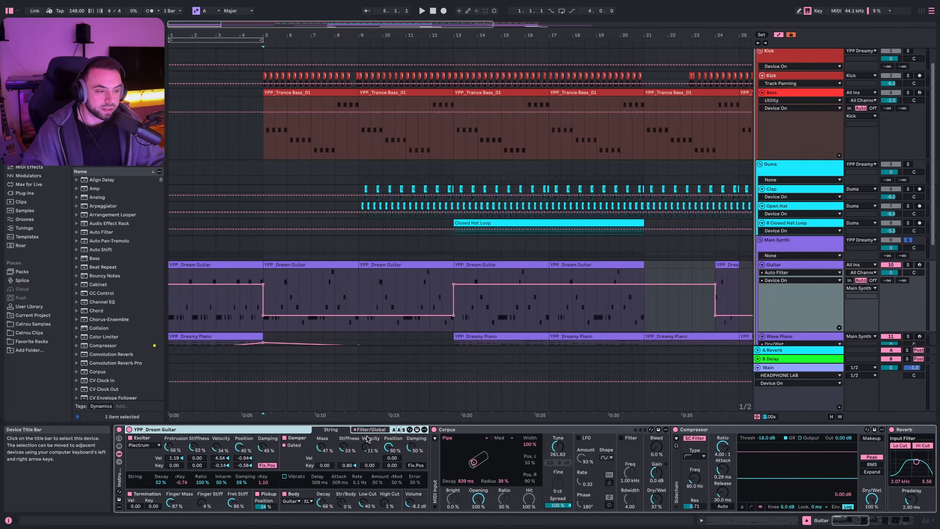
{"action": "left_click", "coordinate": [908, 265]}
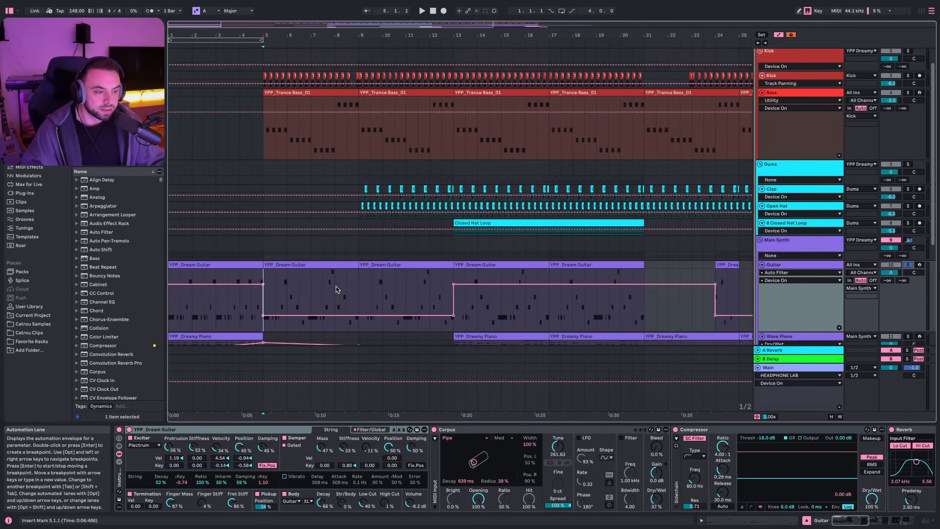
{"action": "key", "text": "space"}
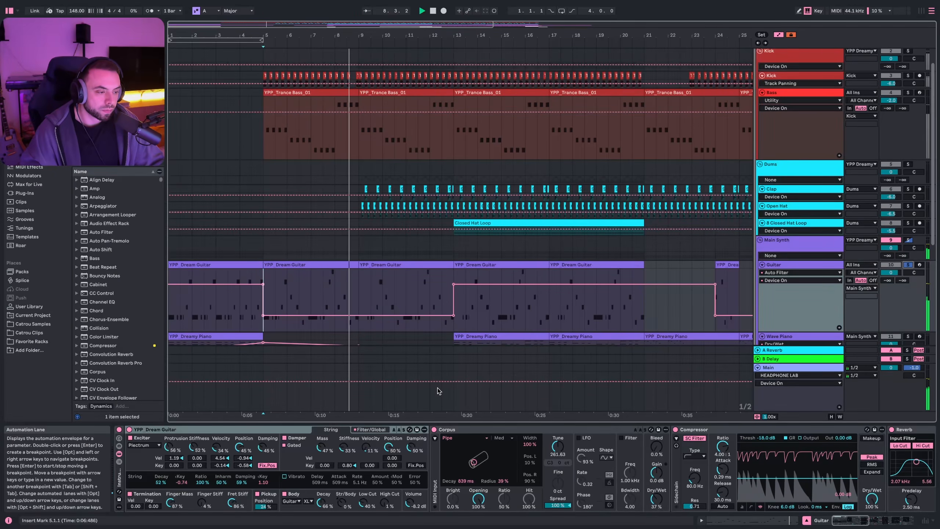
Activate the Guitar track's Corpus and choose Pipe as its resonance type
{"action": "left_click", "coordinate": [459, 429]}
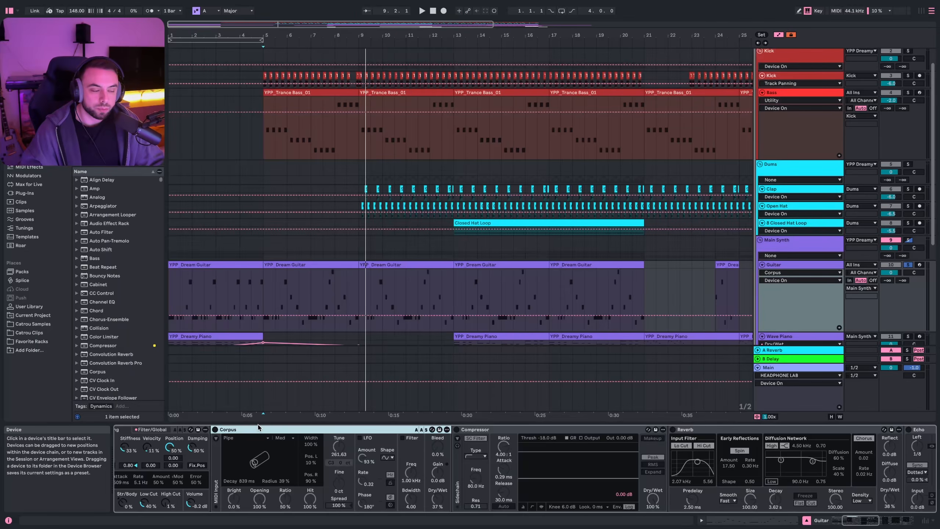
{"action": "left_click", "coordinate": [216, 430]}
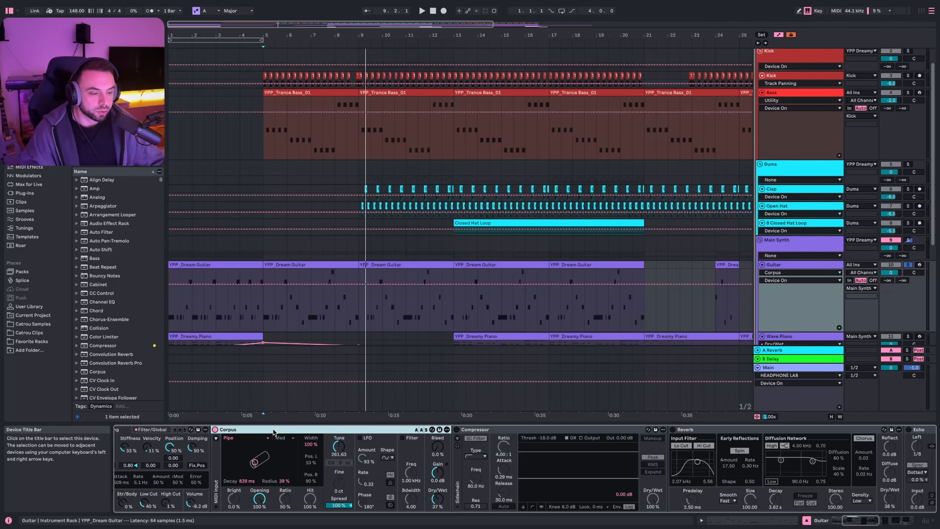
{"action": "left_click", "coordinate": [255, 438]}
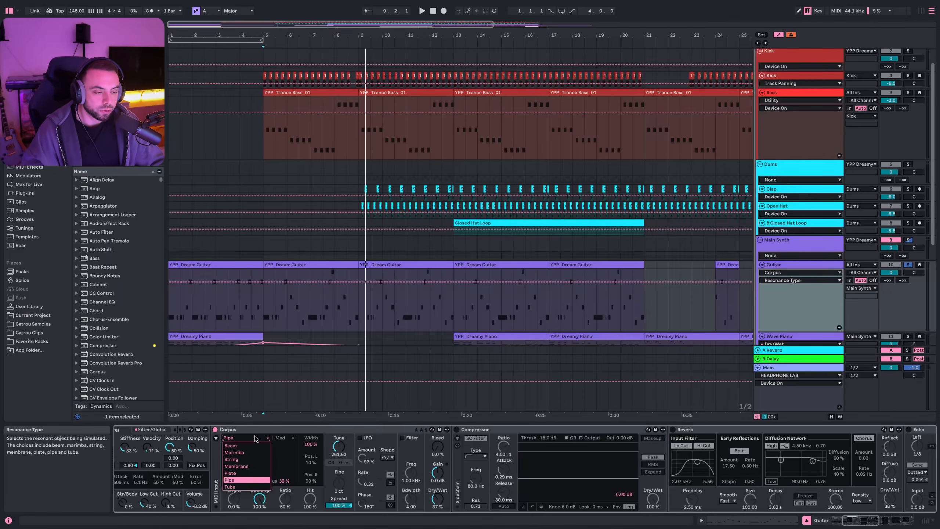
{"action": "left_click", "coordinate": [235, 481]}
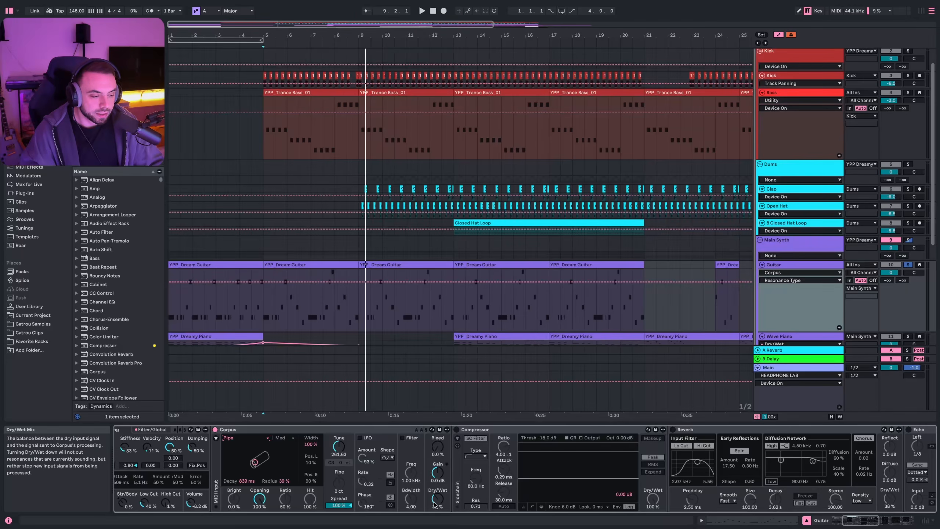
Play the soloed Guitar from bar 5 with Corpus bypassed, and reactivate Corpus during playback to compare the sound
{"action": "left_click", "coordinate": [323, 432]}
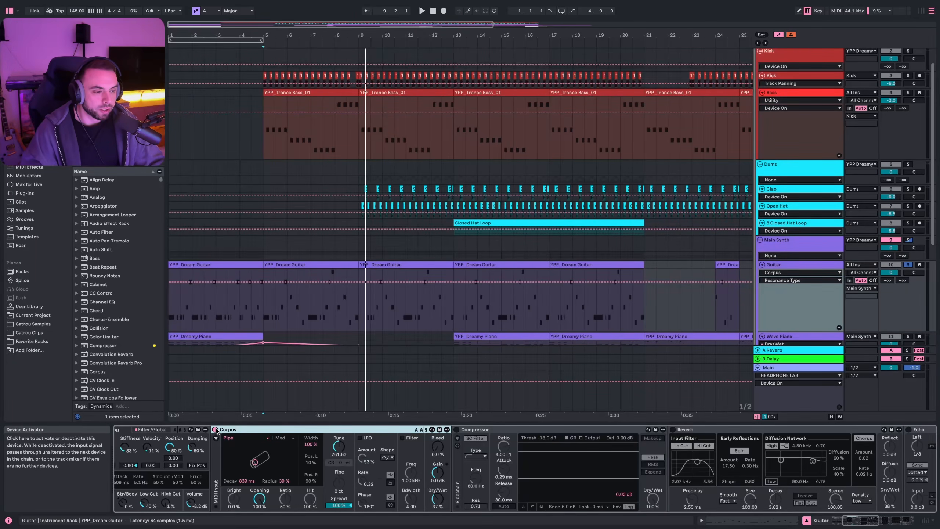
{"action": "key", "text": "space"}
{"action": "key", "text": "space"}
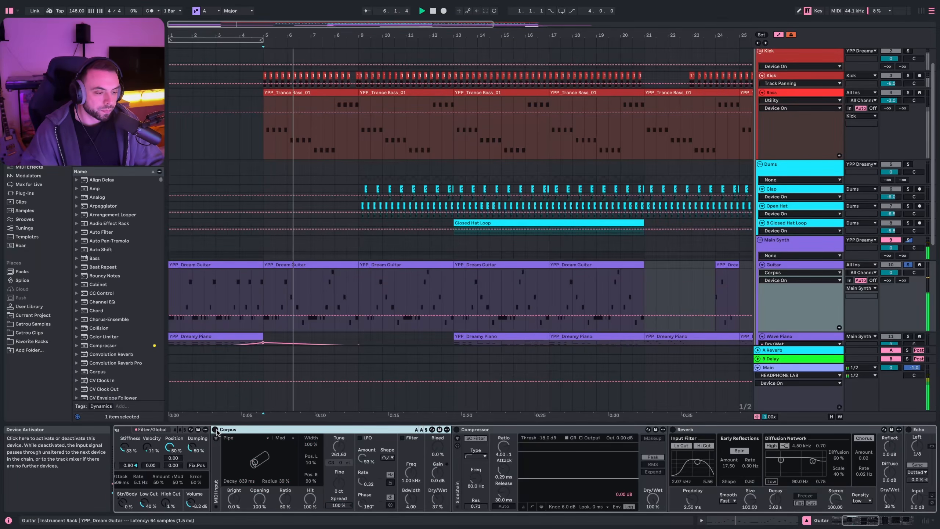
{"action": "left_click", "coordinate": [215, 430]}
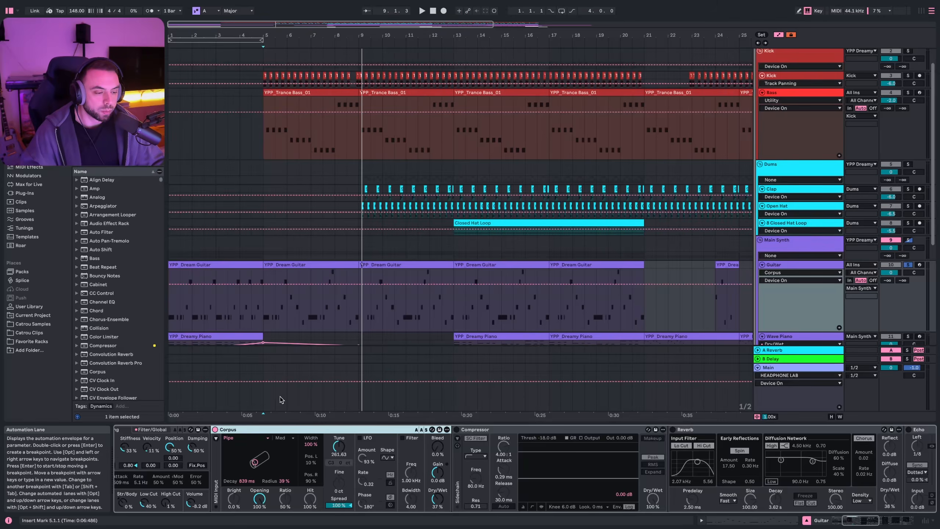
Activate the Guitar track's Compressor, set the playback start to bar 5 and select the Compressor
{"action": "left_click", "coordinate": [527, 430]}
{"action": "key", "text": "space"}
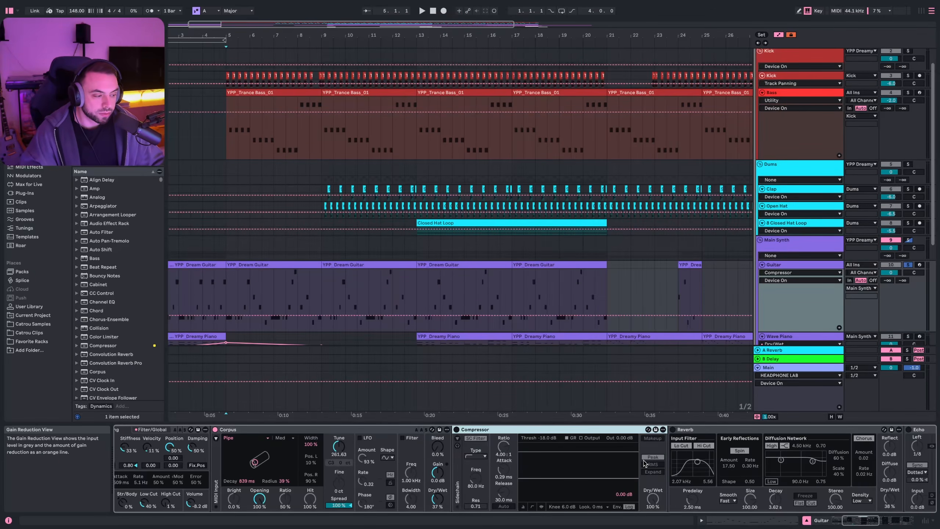
{"action": "left_click", "coordinate": [457, 430]}
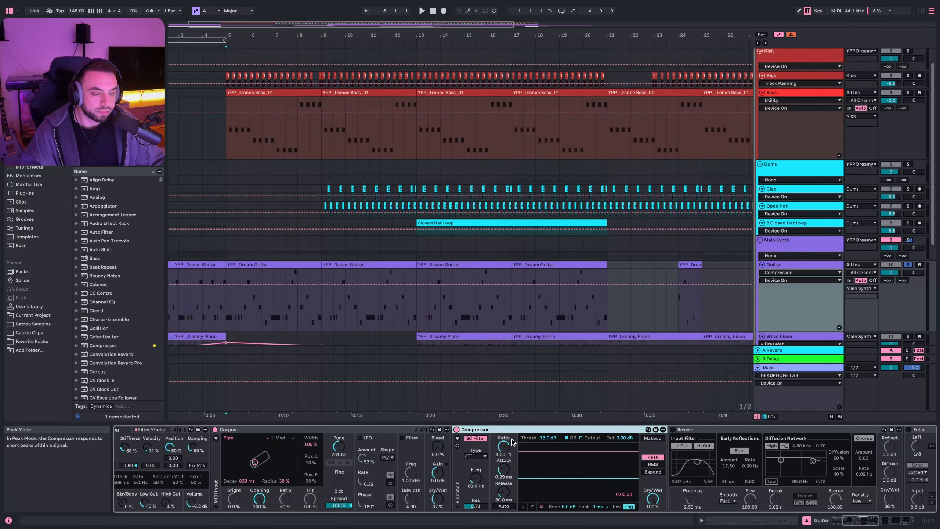
{"action": "left_click", "coordinate": [227, 316]}
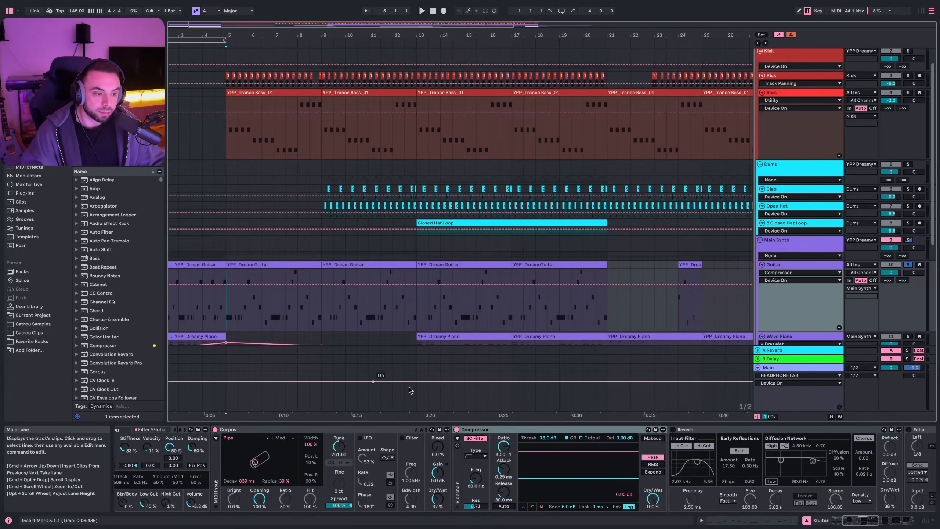
{"action": "left_click", "coordinate": [490, 432]}
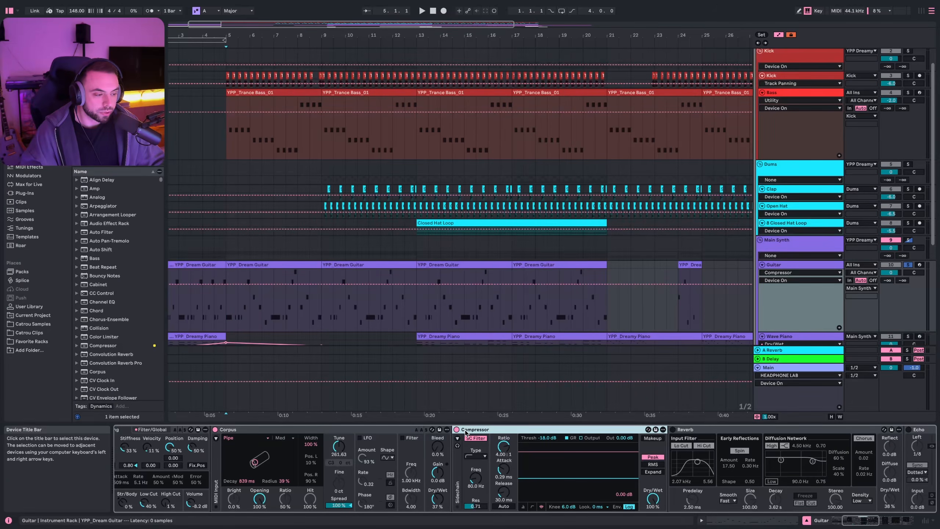
Bypass the Compressor, play the soloed Guitar from bar 5 and reactivate the Compressor during playback
{"action": "key", "text": "0"}
{"action": "left_click", "coordinate": [224, 290]}
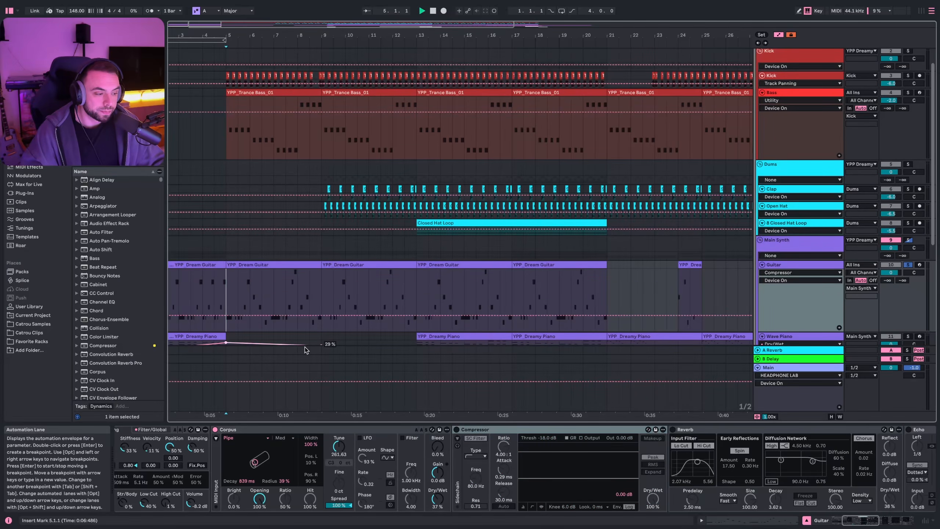
{"action": "key", "text": "space"}
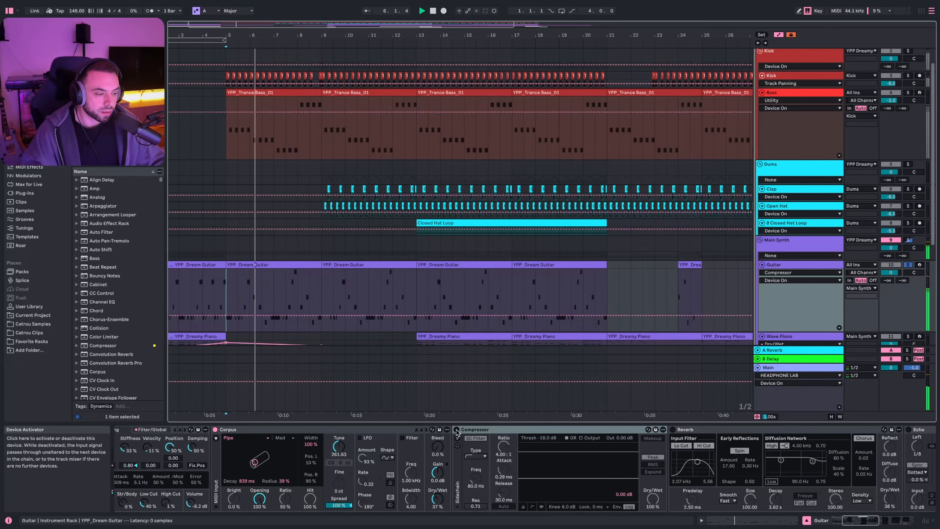
{"action": "left_click", "coordinate": [457, 430]}
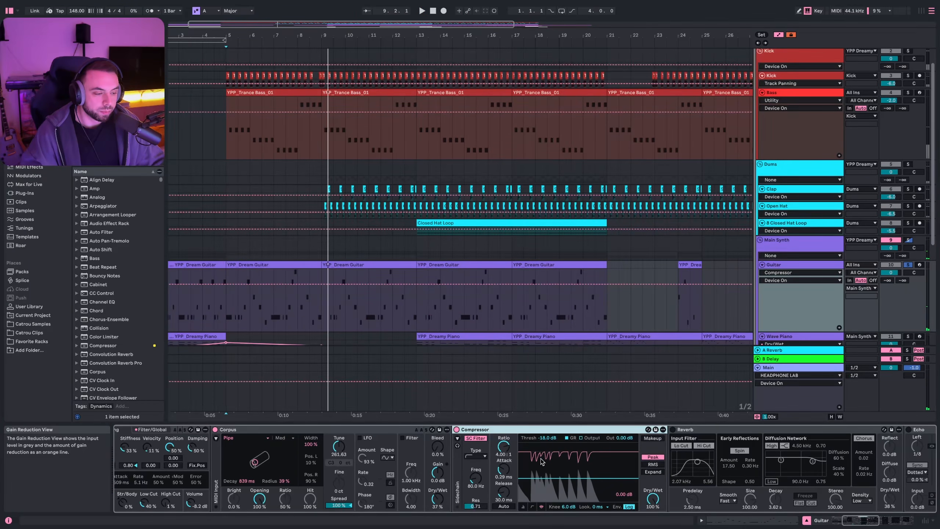
Activate the Guitar track's Reverb and Echo while auditioning the soloed track from bar 5
{"action": "scroll", "coordinate": [754, 504], "scroll_direction": "right", "scroll_amount": 3}
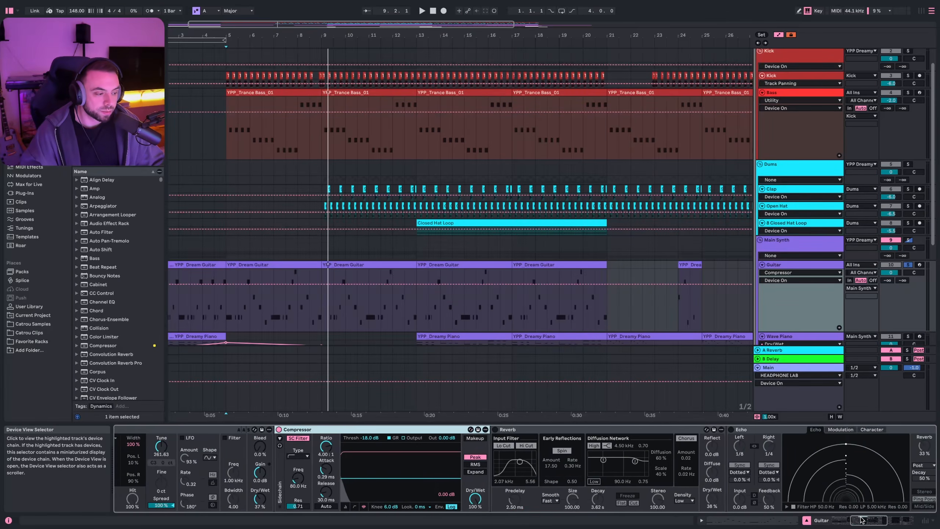
{"action": "left_click", "coordinate": [491, 432]}
{"action": "key", "text": "space"}
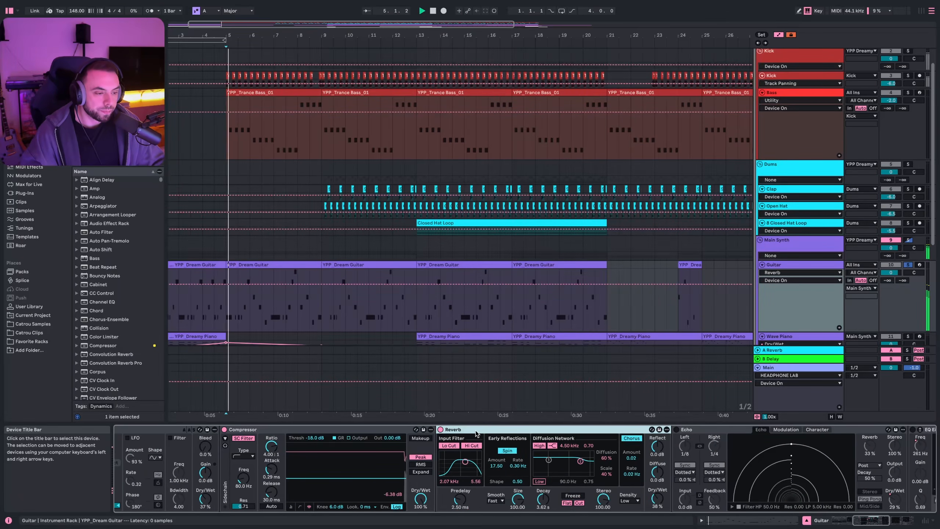
{"action": "scroll", "coordinate": [504, 433], "scroll_direction": "right", "scroll_amount": 3}
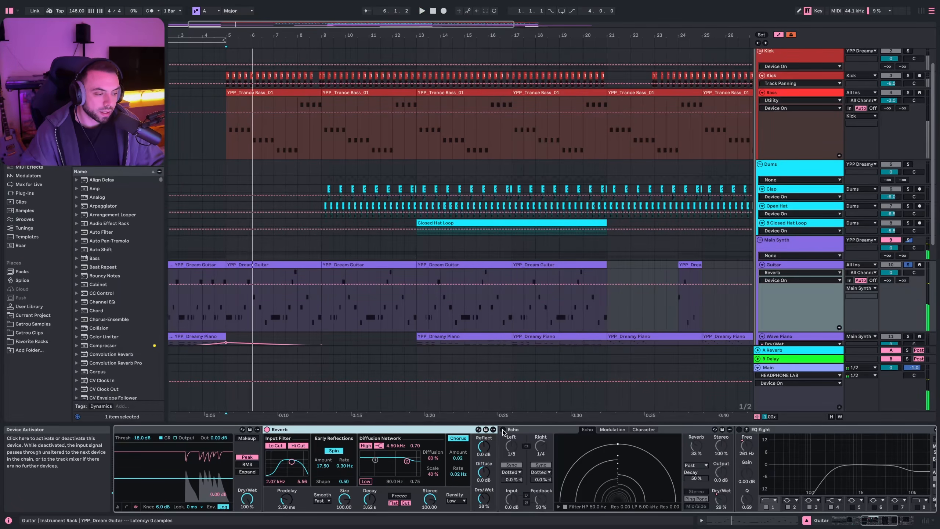
{"action": "left_click", "coordinate": [524, 434]}
{"action": "scroll", "coordinate": [422, 383], "scroll_direction": "right", "scroll_amount": 1}
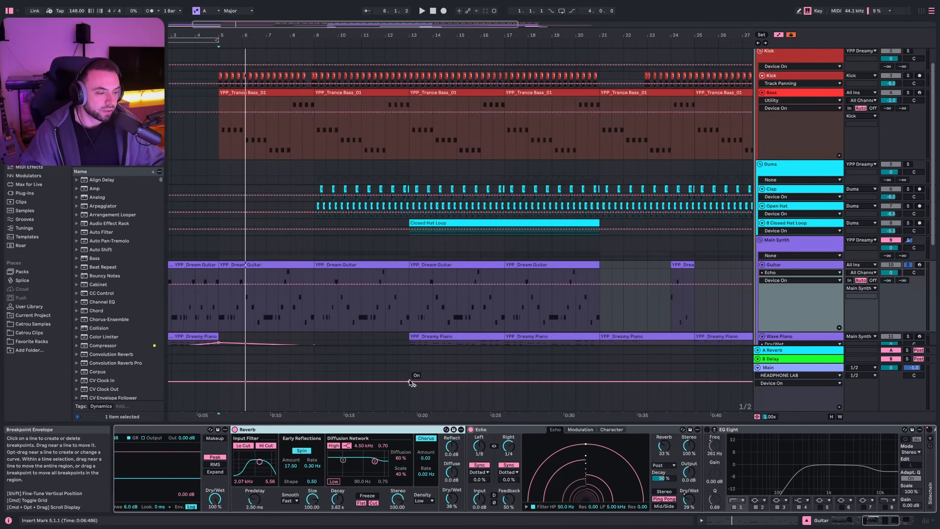
Activate the Guitar track's EQ Eight, examine its curve and select the Auto Filter
{"action": "scroll", "coordinate": [408, 385], "scroll_direction": "right", "scroll_amount": 5}
{"action": "left_click", "coordinate": [612, 456]}
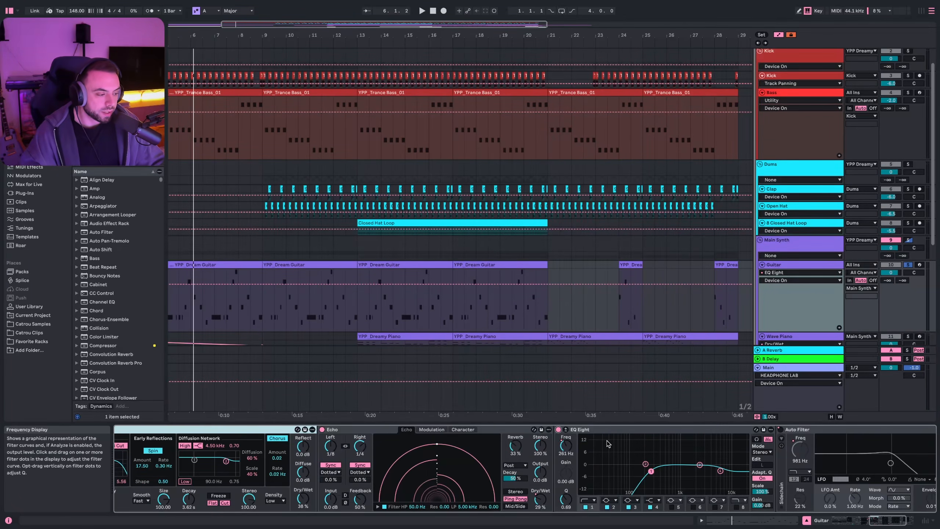
{"action": "scroll", "coordinate": [629, 471], "scroll_direction": "right", "scroll_amount": 3}
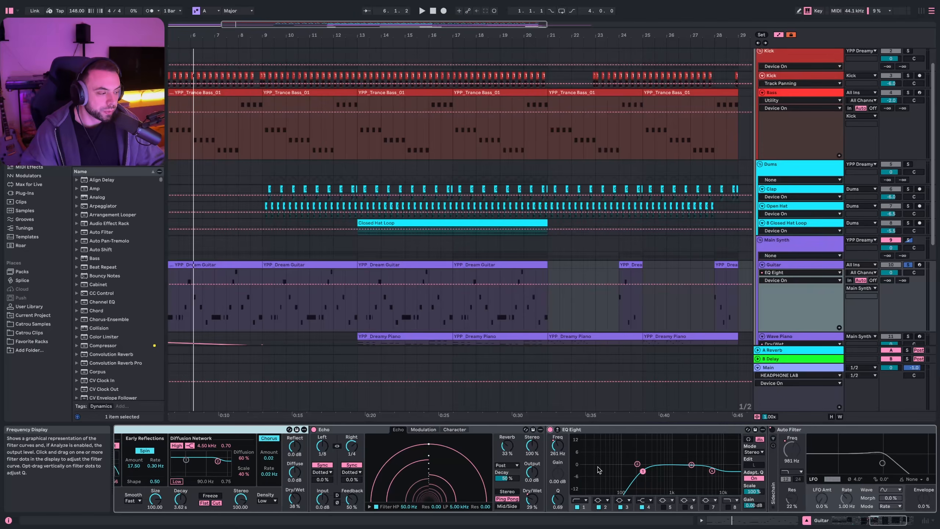
{"action": "left_click", "coordinate": [702, 435]}
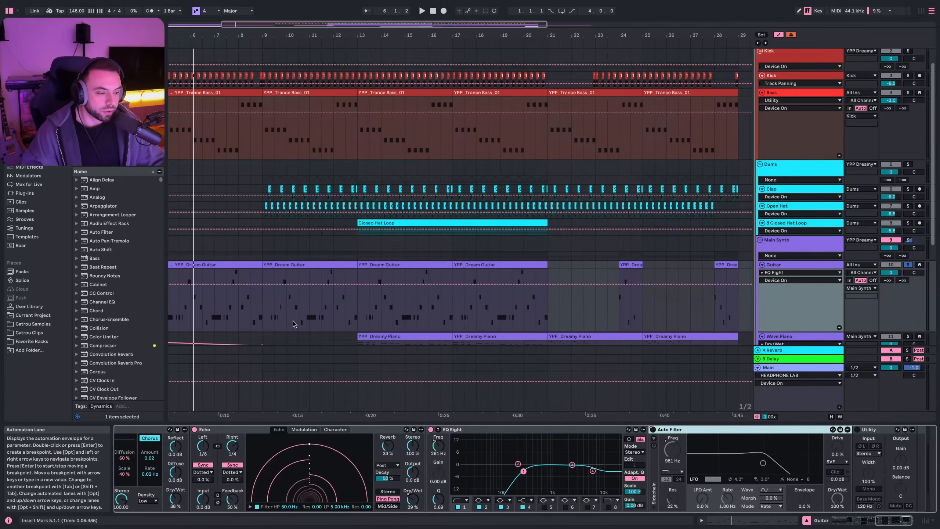
Play the soloed Guitar from bar 5 with Echo and EQ Eight active
{"action": "scroll", "coordinate": [281, 315], "scroll_direction": "down", "scroll_amount": 3}
{"action": "scroll", "coordinate": [243, 316], "scroll_direction": "left", "scroll_amount": 1}
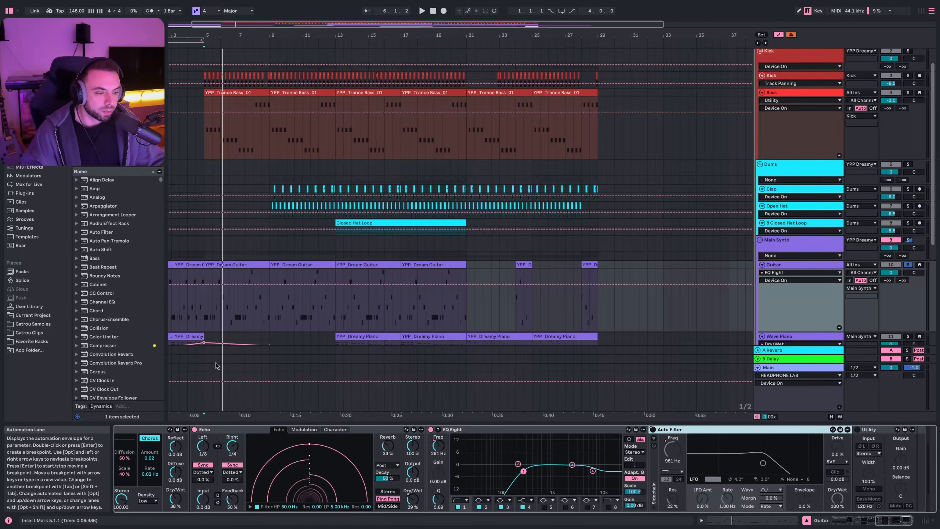
{"action": "scroll", "coordinate": [255, 356], "scroll_direction": "up", "scroll_amount": 1}
{"action": "scroll", "coordinate": [220, 323], "scroll_direction": "up", "scroll_amount": 2}
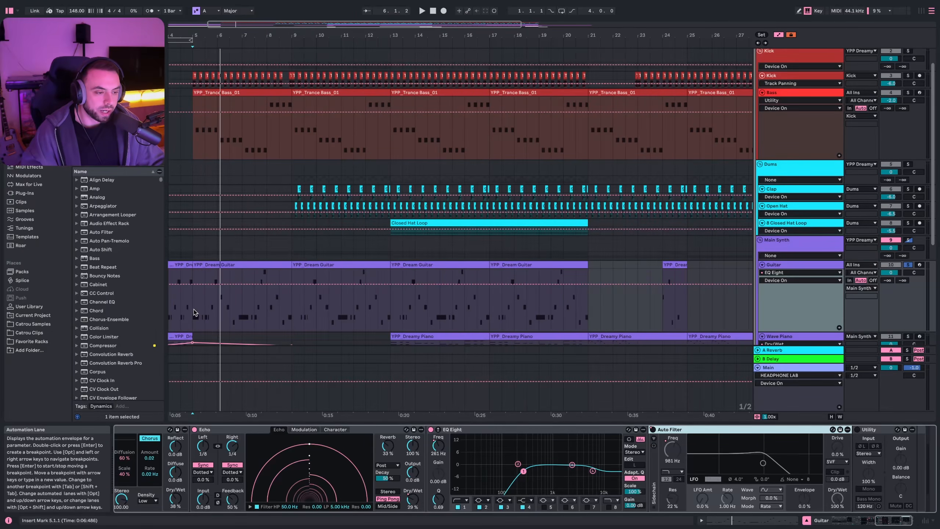
{"action": "left_click", "coordinate": [195, 312]}
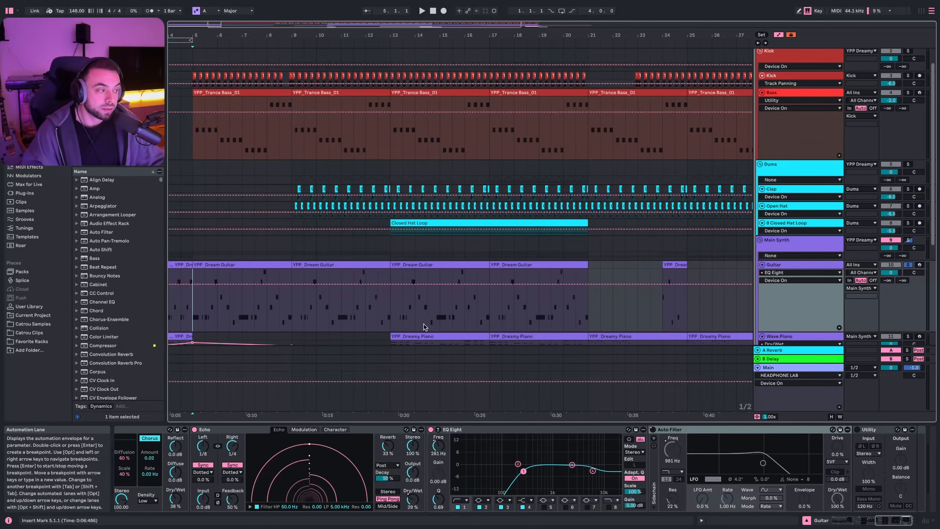
{"action": "key", "text": "space"}
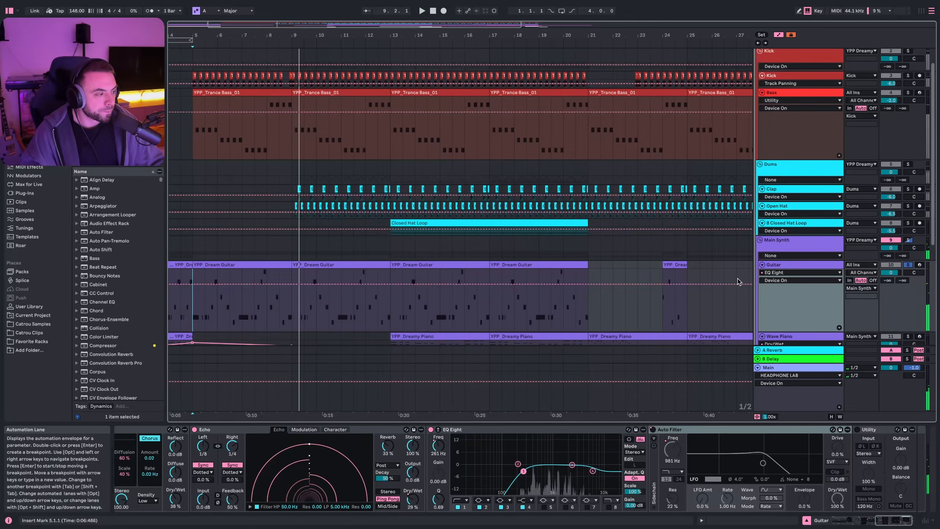
Solo the Wave Piano track instead of the Guitar and play it from bar 13
{"action": "scroll", "coordinate": [749, 281], "scroll_direction": "down", "scroll_amount": 2}
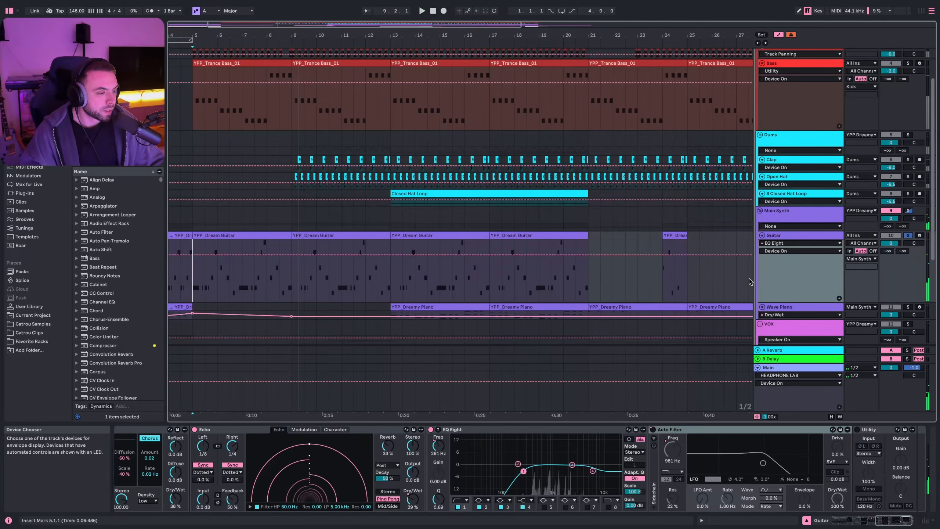
{"action": "left_click", "coordinate": [908, 308]}
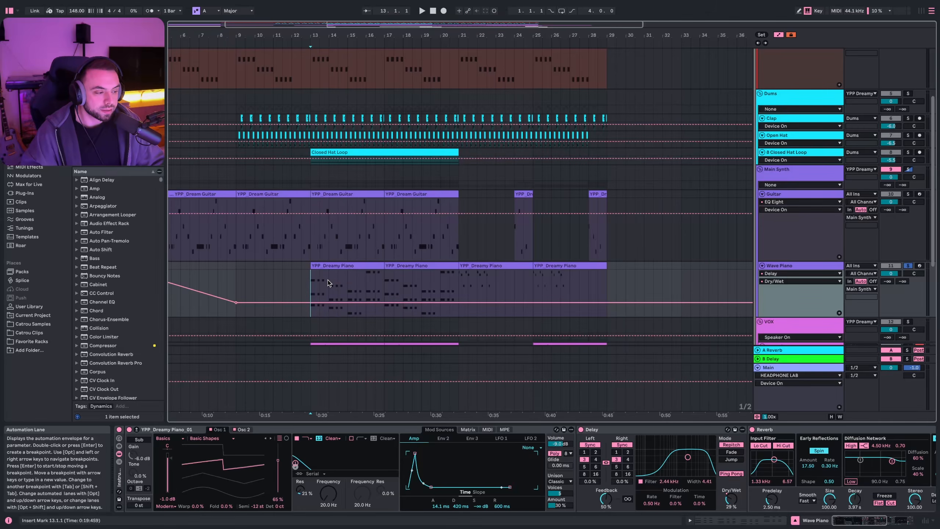
{"action": "key", "text": "space"}
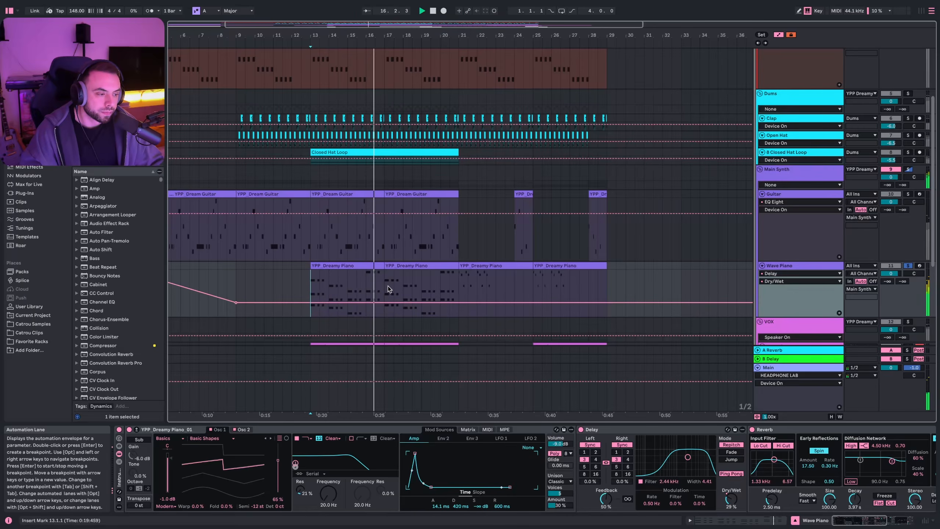
Examine the YPP_Dreamy Piano_01 instrument's two oscillators, modulation matrix and amp envelope, and the Delay and Reverb that follow
{"action": "left_click", "coordinate": [356, 430]}
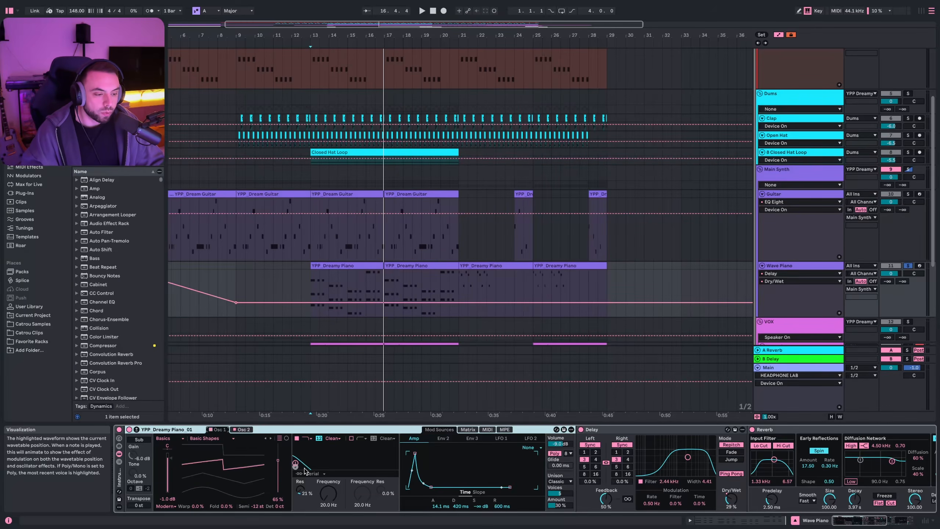
{"action": "left_click", "coordinate": [243, 429]}
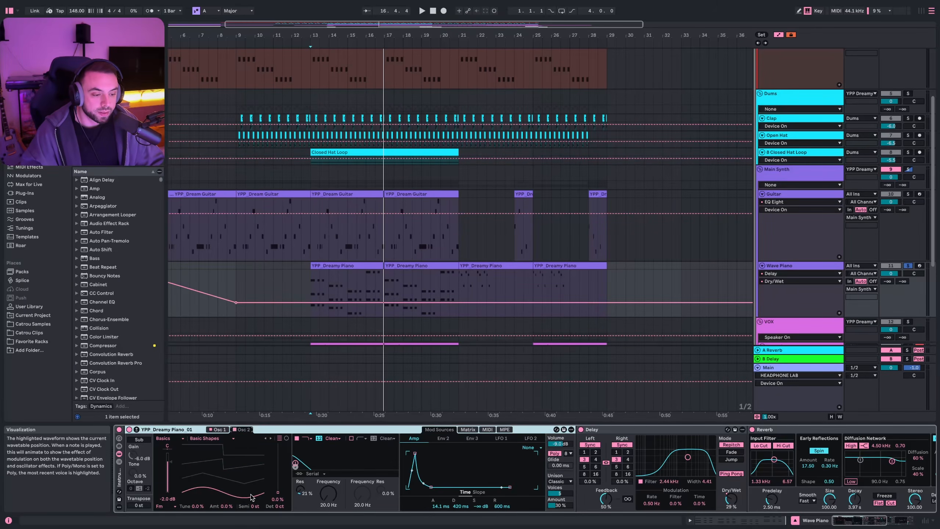
{"action": "left_click", "coordinate": [243, 430]}
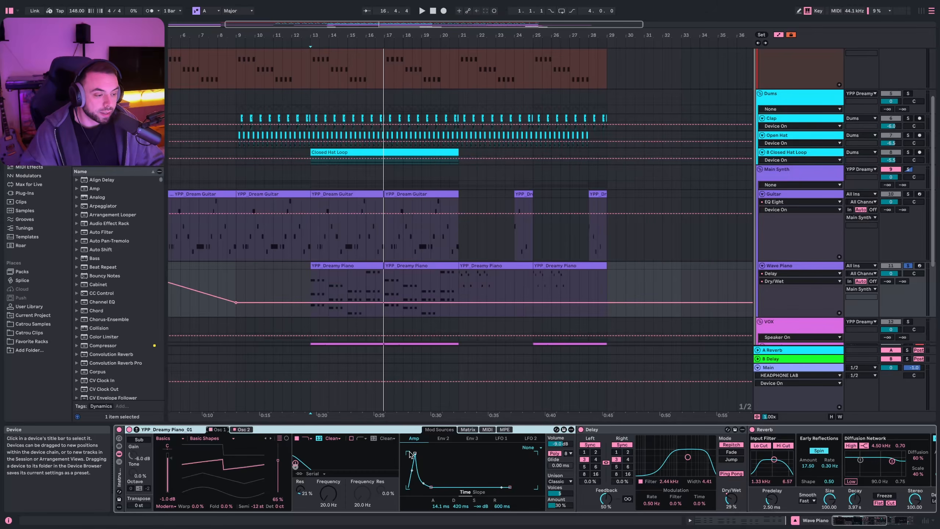
{"action": "left_click", "coordinate": [472, 431]}
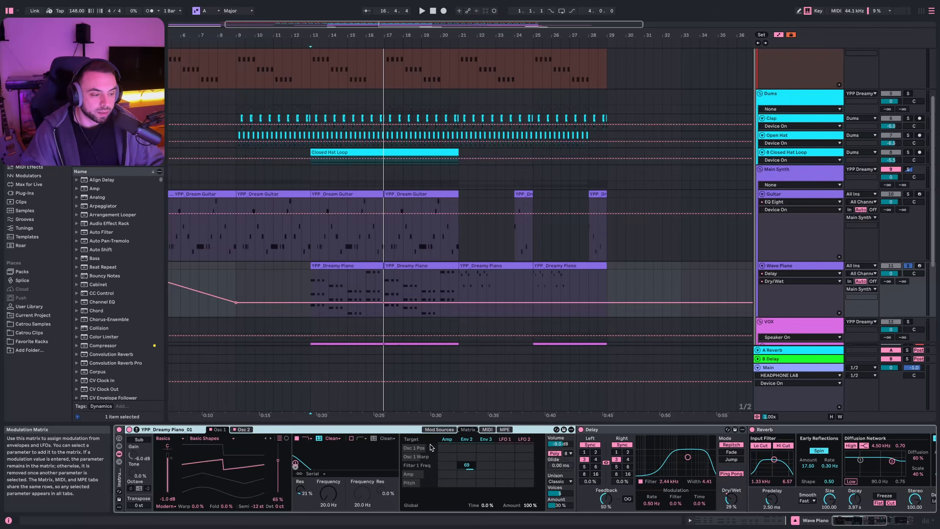
{"action": "left_click", "coordinate": [440, 430]}
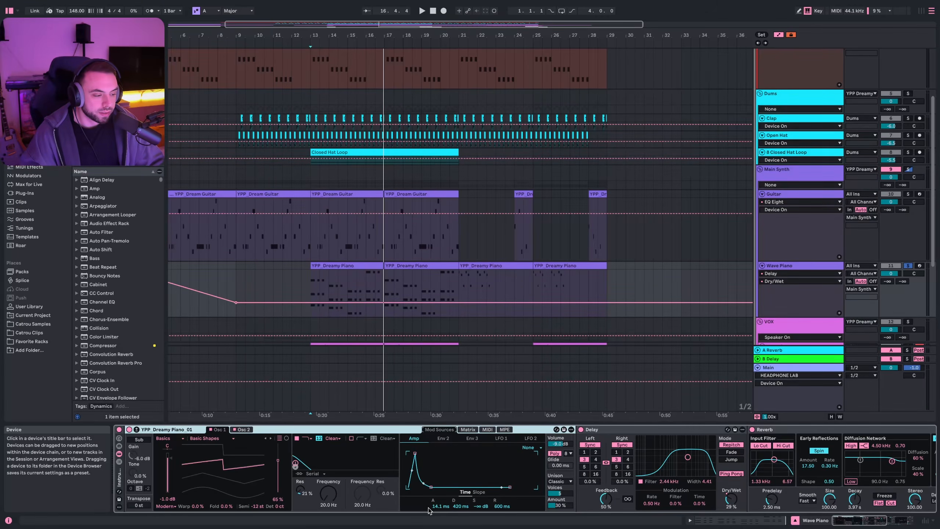
{"action": "left_click", "coordinate": [440, 488]}
{"action": "scroll", "coordinate": [473, 479], "scroll_direction": "right", "scroll_amount": 2}
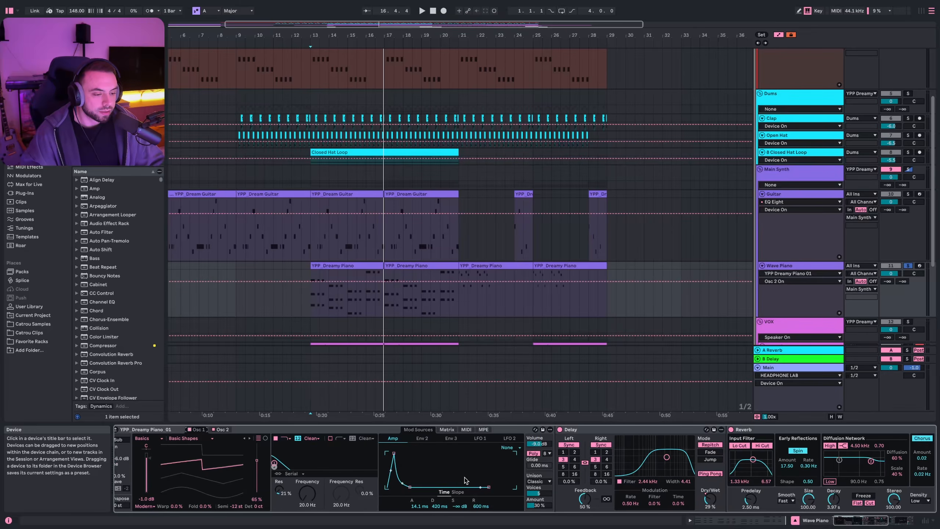
{"action": "scroll", "coordinate": [466, 480], "scroll_direction": "right", "scroll_amount": 15}
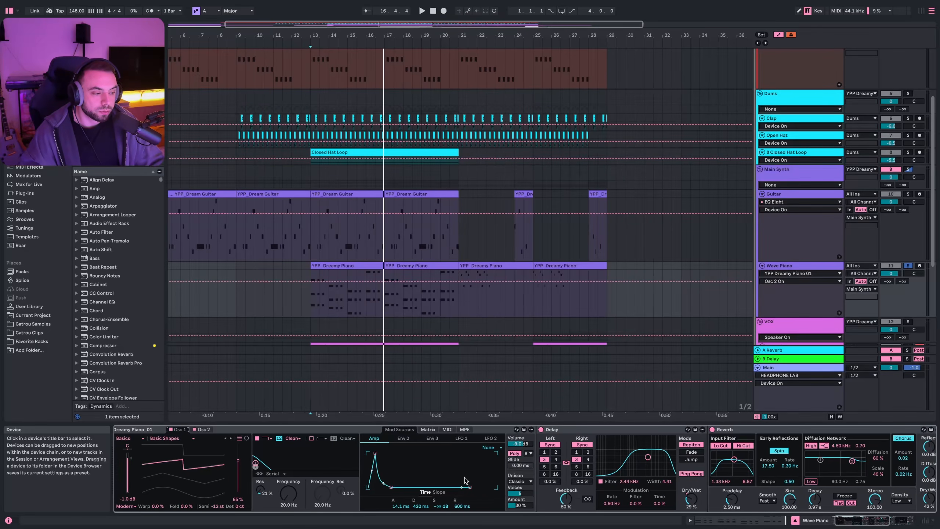
Examine the Wave Piano's EQ Eight and play the soloed track again from bar 13
{"action": "scroll", "coordinate": [778, 444], "scroll_direction": "right", "scroll_amount": 10}
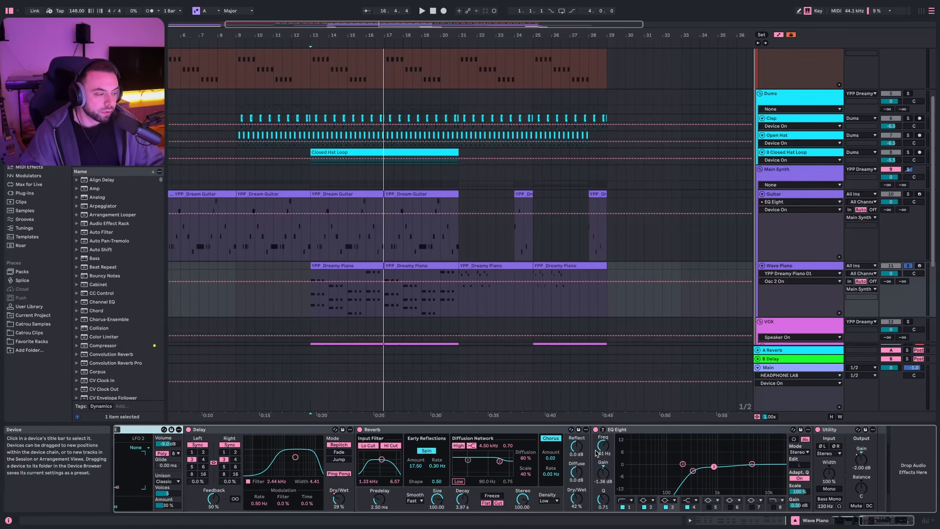
{"action": "left_click", "coordinate": [677, 439]}
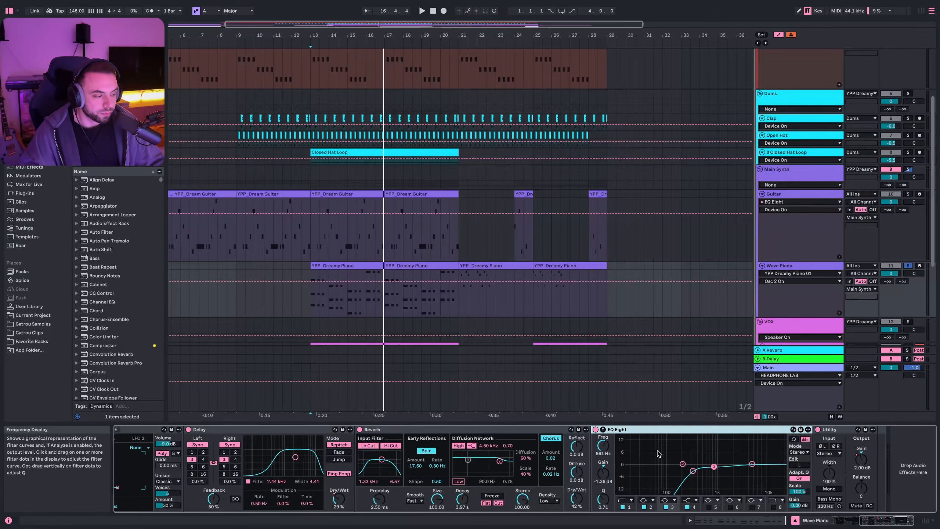
{"action": "left_click", "coordinate": [302, 303]}
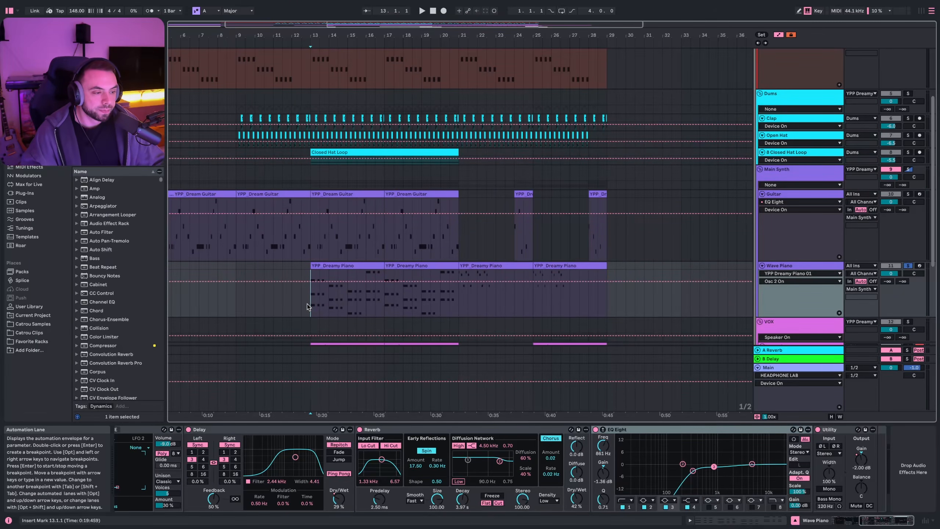
{"action": "key", "text": "space"}
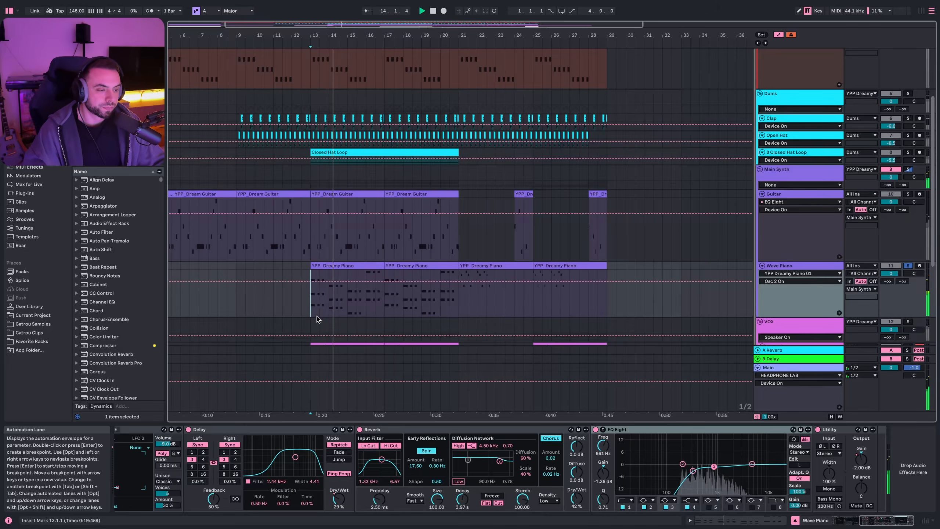
Open the VOX Sliced track in the VOX group and examine its Vocal Sliced Simpler waveform and devices
{"action": "scroll", "coordinate": [296, 307], "scroll_direction": "down", "scroll_amount": 3}
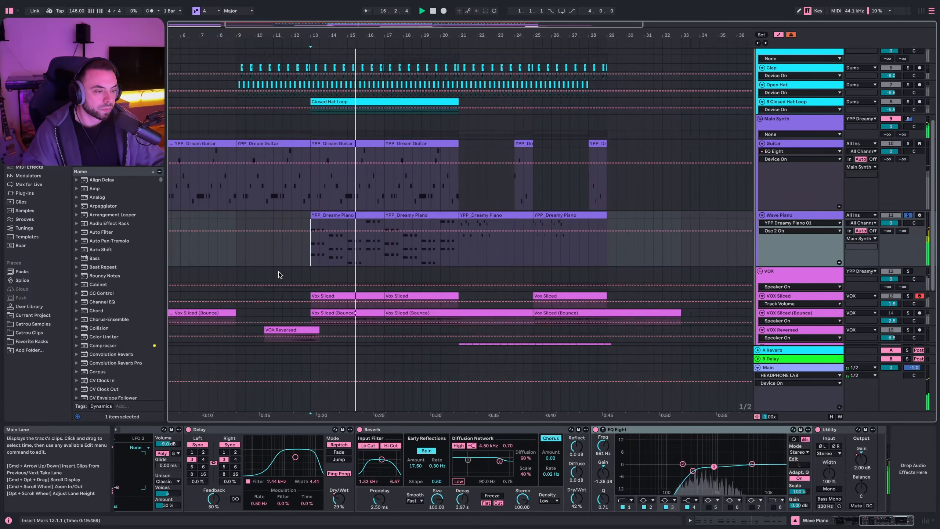
{"action": "scroll", "coordinate": [278, 265], "scroll_direction": "down", "scroll_amount": 5}
{"action": "scroll", "coordinate": [804, 260], "scroll_direction": "down", "scroll_amount": 3}
{"action": "left_click", "coordinate": [804, 256]}
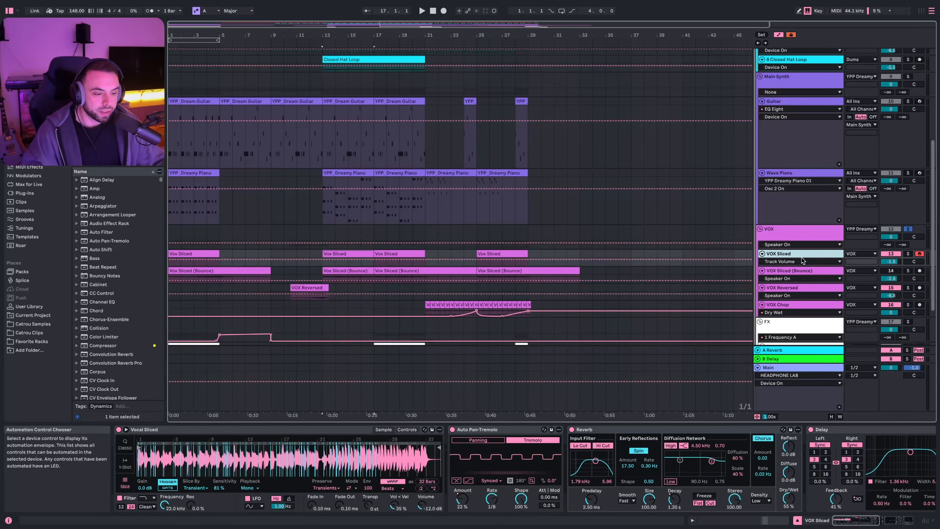
{"action": "left_click", "coordinate": [267, 433]}
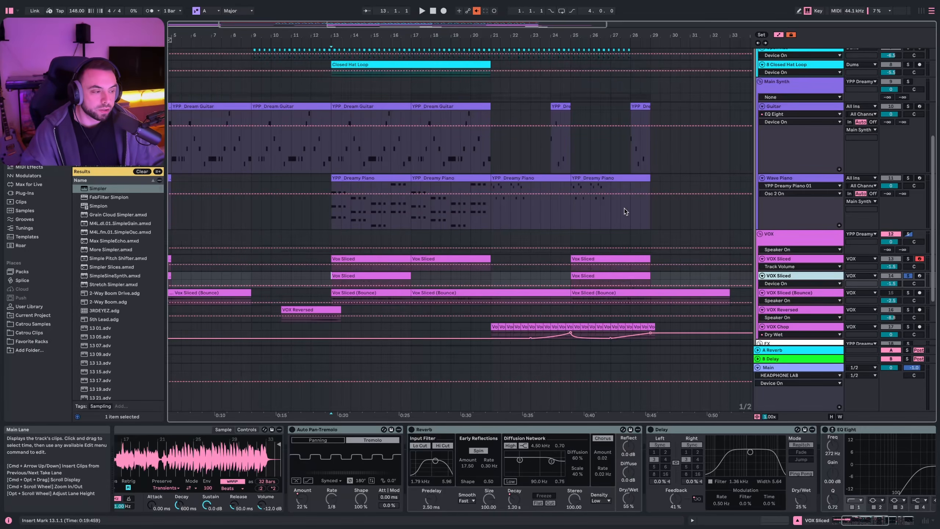
Enlarge the second VOX Sliced track and play it soloed from bar 13 with its Simpler in Classic mode
{"action": "left_click_drag", "start_coordinate": [804, 286], "coordinate": [804, 317]}
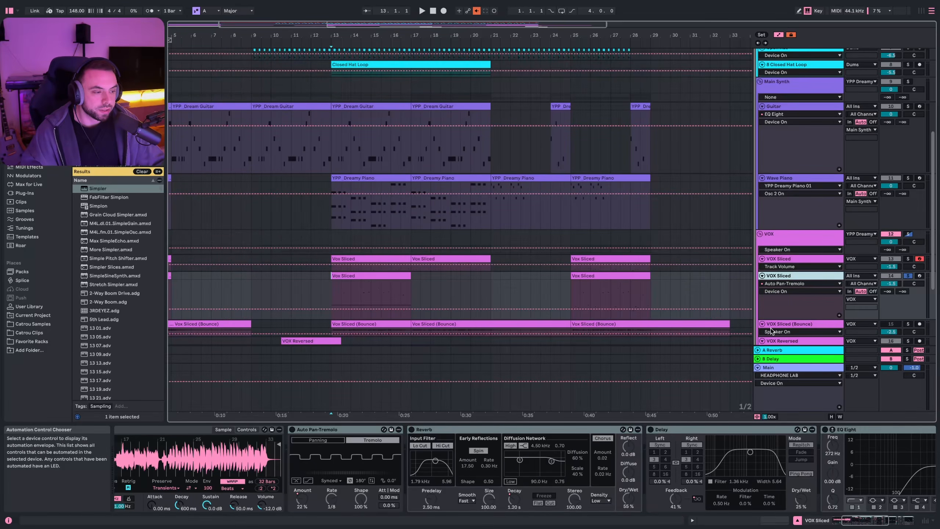
{"action": "left_click", "coordinate": [328, 287]}
{"action": "scroll", "coordinate": [329, 256], "scroll_direction": "down", "scroll_amount": 2}
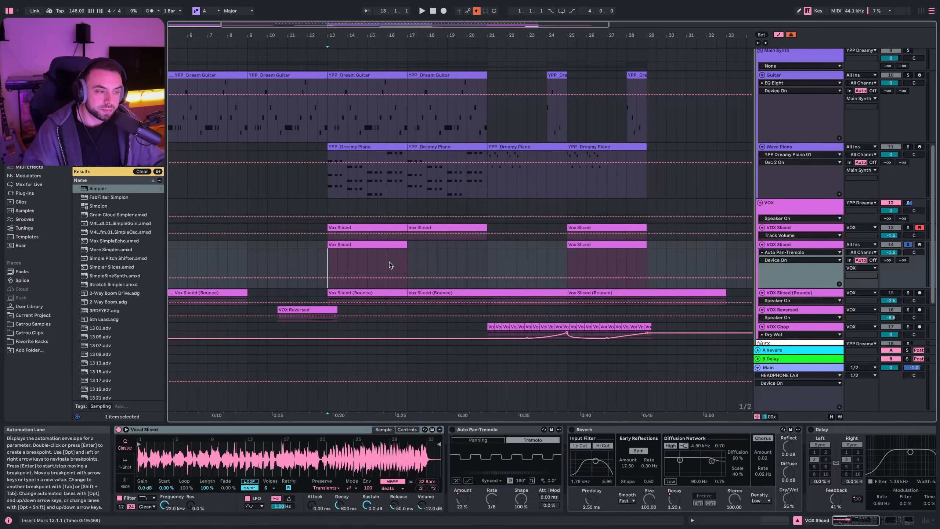
{"action": "key", "text": "space"}
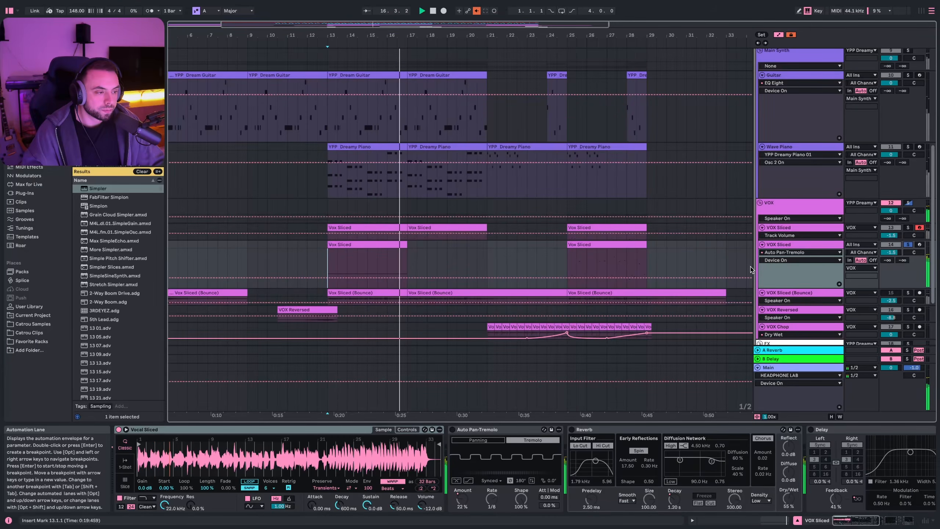
{"action": "key", "text": "space"}
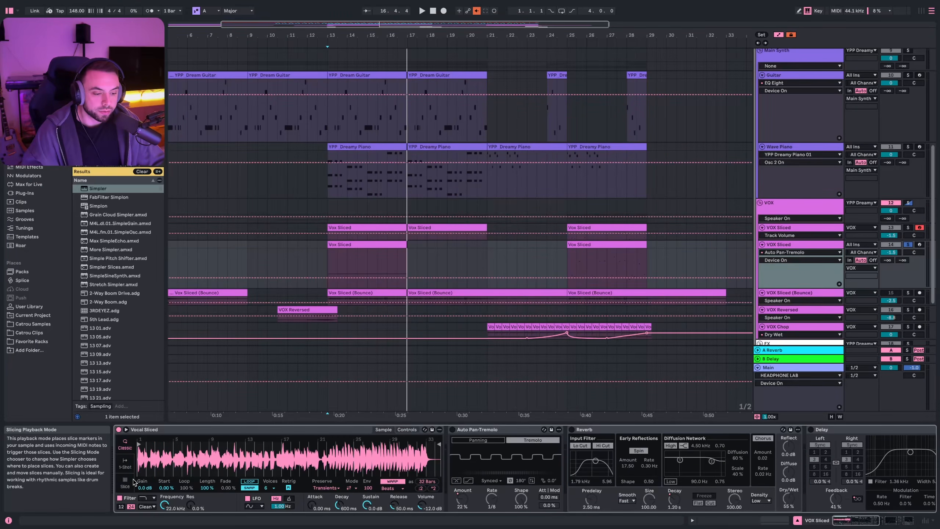
Use Slice mode in the original VOX Sliced Simpler and slice the vocal by Beat with a 1 Bar division
{"action": "left_click", "coordinate": [125, 483]}
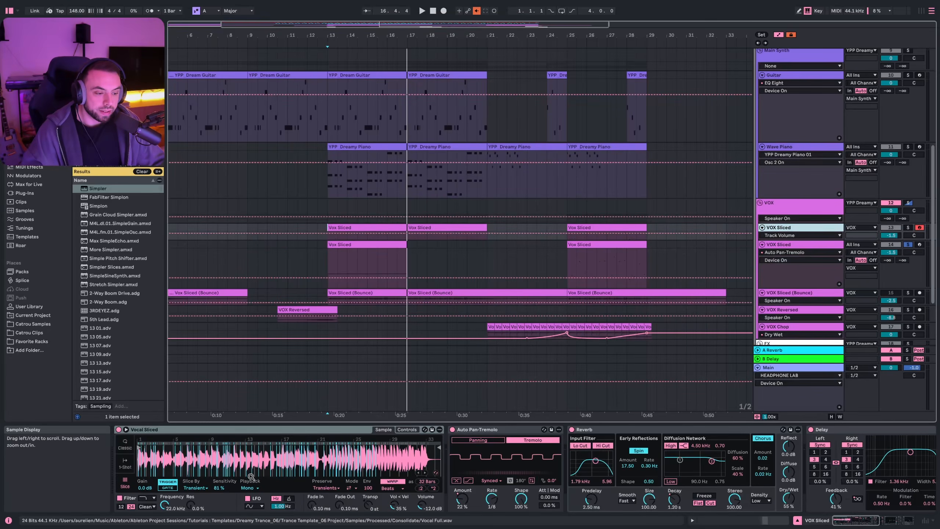
{"action": "left_click", "coordinate": [195, 488]}
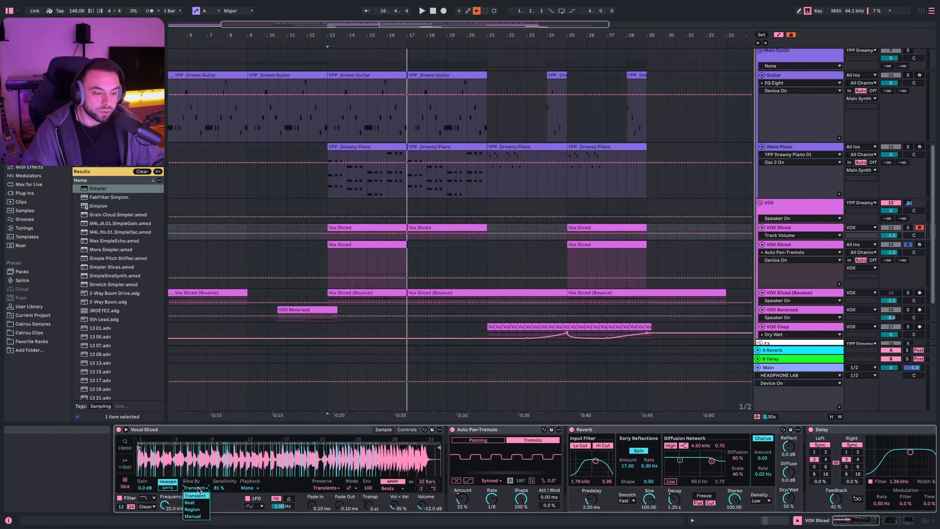
{"action": "left_click", "coordinate": [196, 499]}
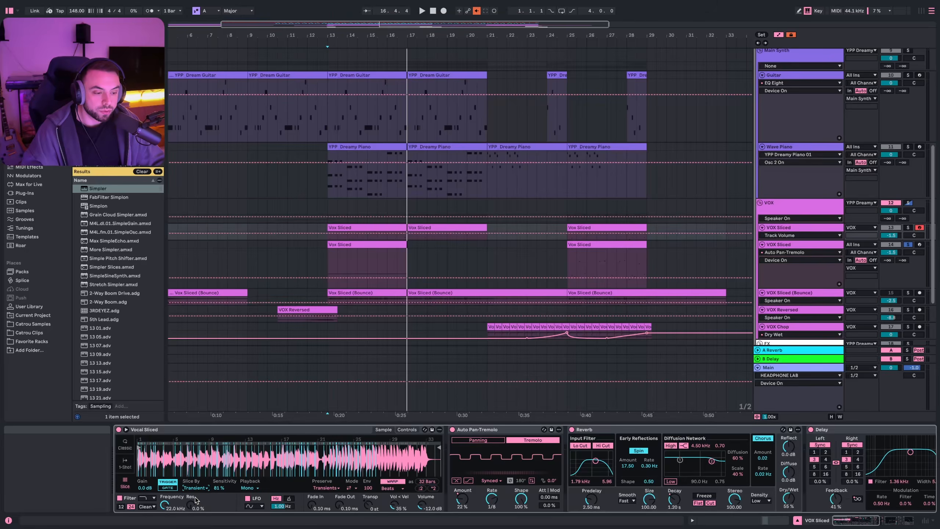
{"action": "scroll", "coordinate": [203, 463], "scroll_direction": "up", "scroll_amount": 4}
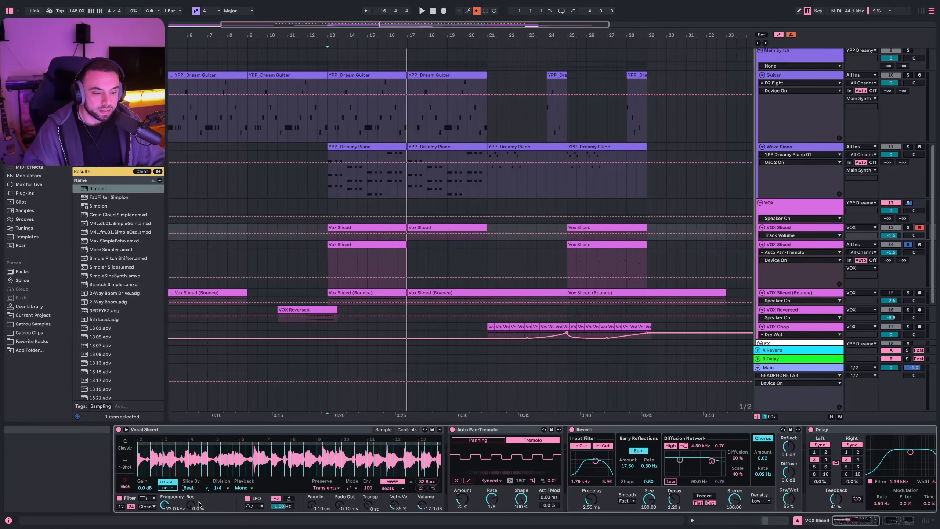
{"action": "left_click", "coordinate": [221, 488]}
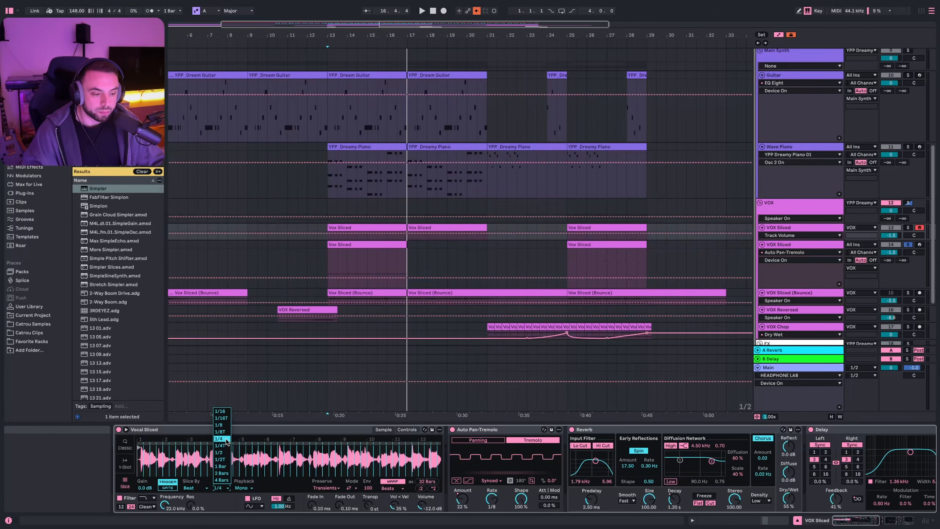
{"action": "left_click", "coordinate": [225, 467]}
Slice the vocal by Region and raise the number of regions to 64
{"action": "left_click", "coordinate": [195, 488]}
{"action": "left_click", "coordinate": [191, 509]}
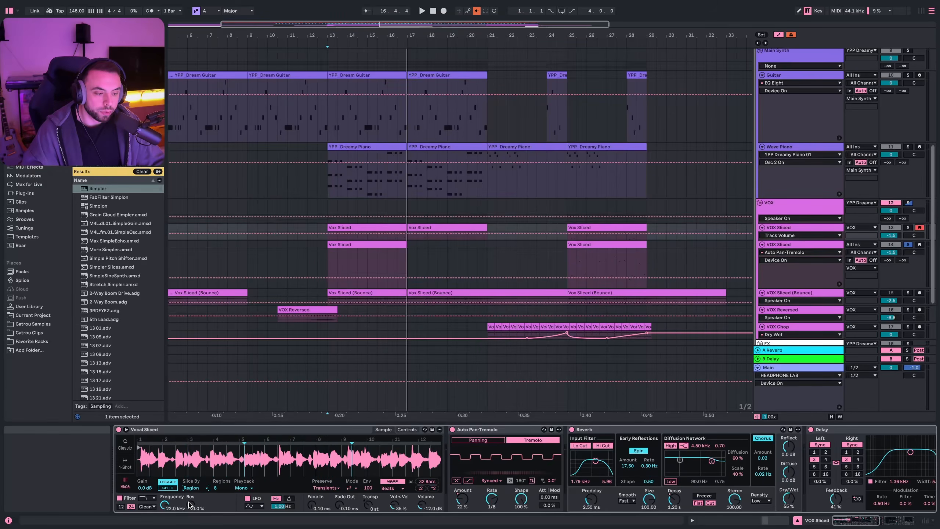
{"action": "left_click_drag", "start_coordinate": [200, 477], "coordinate": [198, 465]}
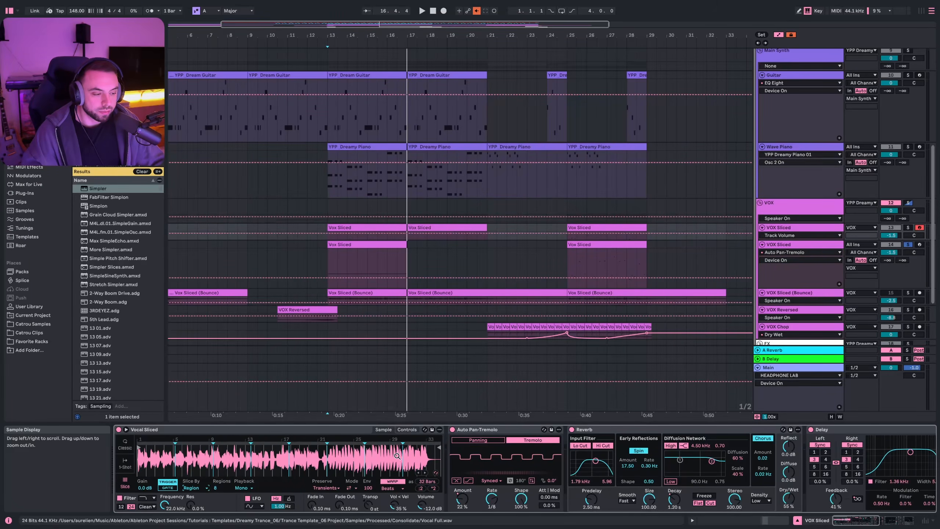
{"action": "left_click_drag", "start_coordinate": [217, 488], "coordinate": [216, 446]}
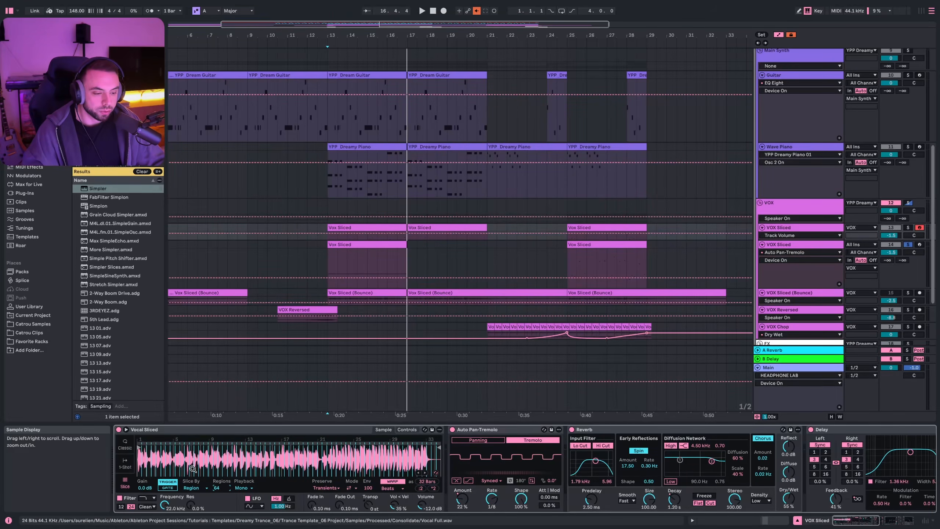
Change the vocal's slicing to Manual and try placing a slice marker on the zoomed waveform
{"action": "left_click", "coordinate": [192, 487]}
{"action": "left_click", "coordinate": [194, 518]}
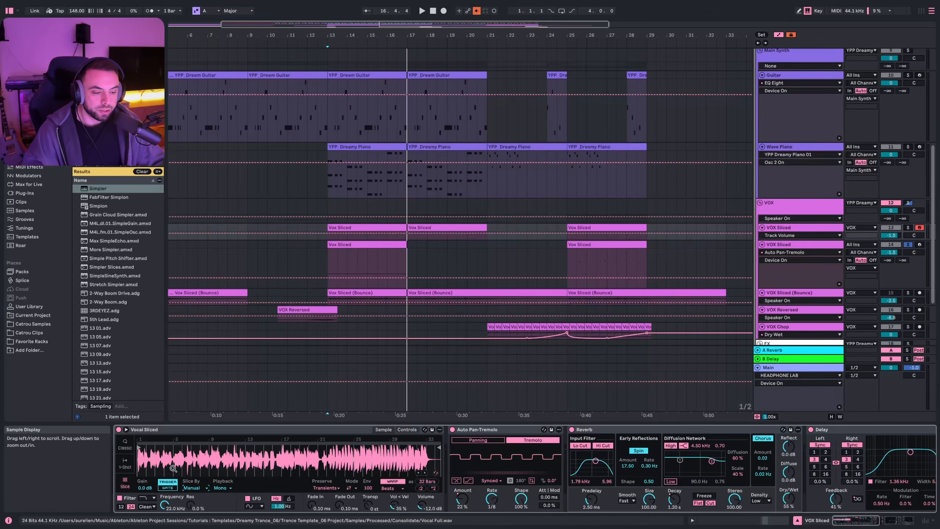
{"action": "scroll", "coordinate": [163, 467], "scroll_direction": "up", "scroll_amount": 3}
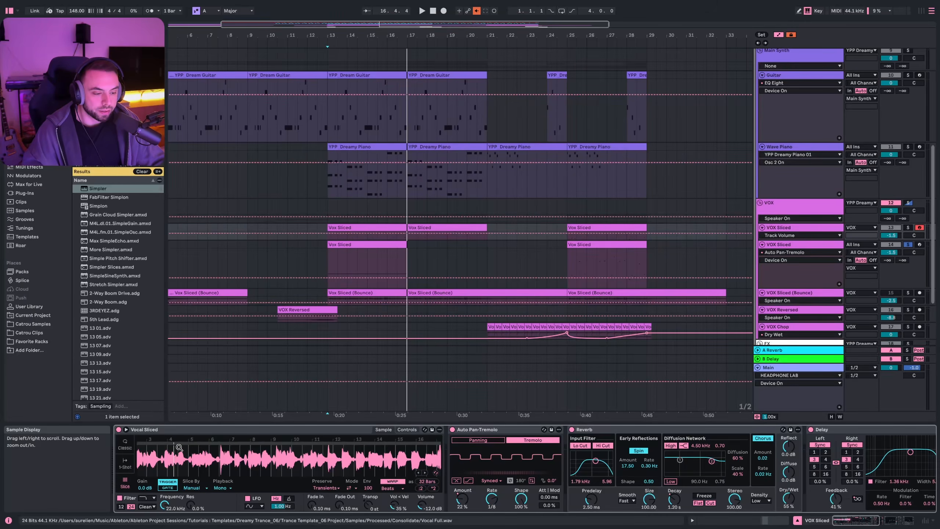
{"action": "double_click", "coordinate": [229, 459]}
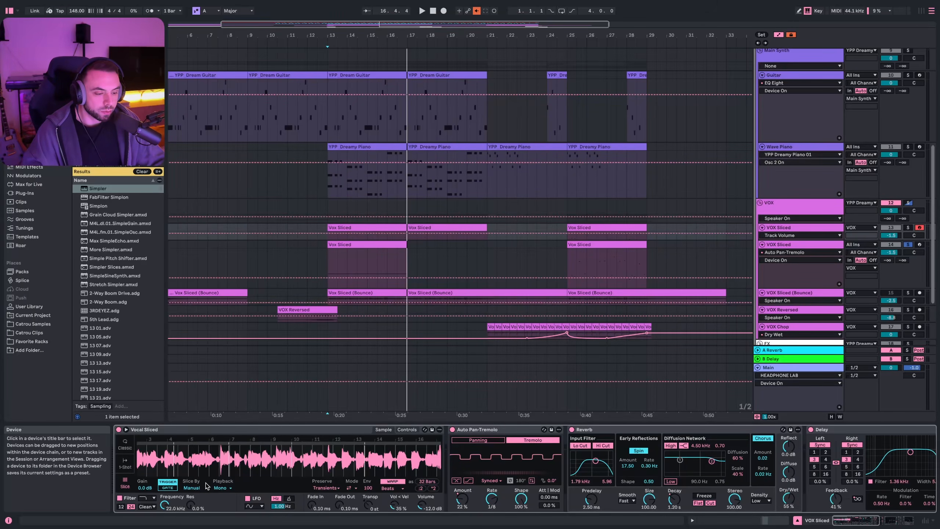
Set the vocal's slicing back to Transient and try a lower slice sensitivity
{"action": "left_click", "coordinate": [195, 488]}
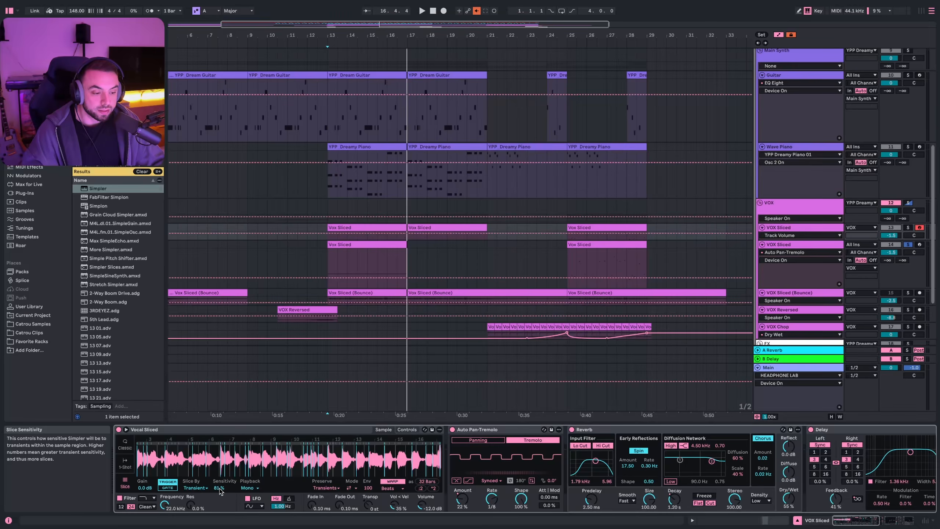
{"action": "left_click_drag", "start_coordinate": [218, 489], "coordinate": [218, 503]}
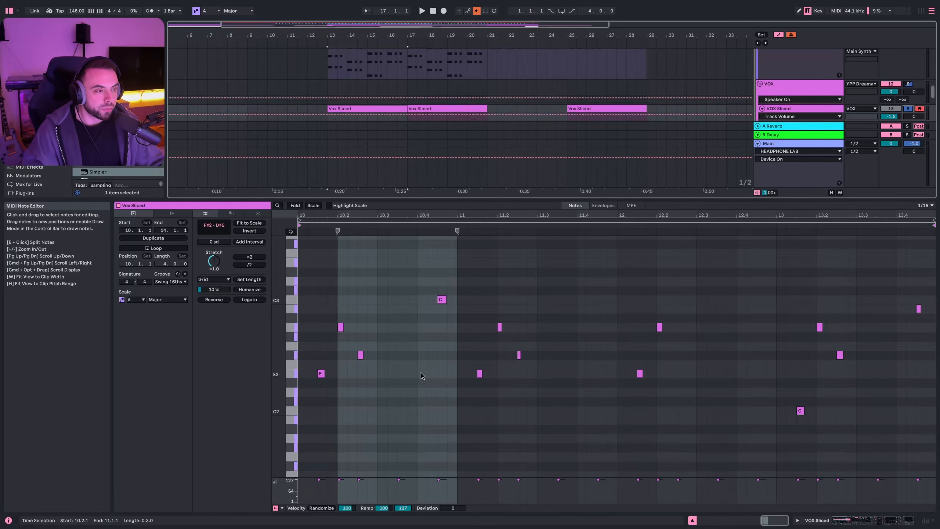
Play the Vox Sliced clip from bar 13, examine its MIDI notes and return to the track's devices
{"action": "key", "text": "space"}
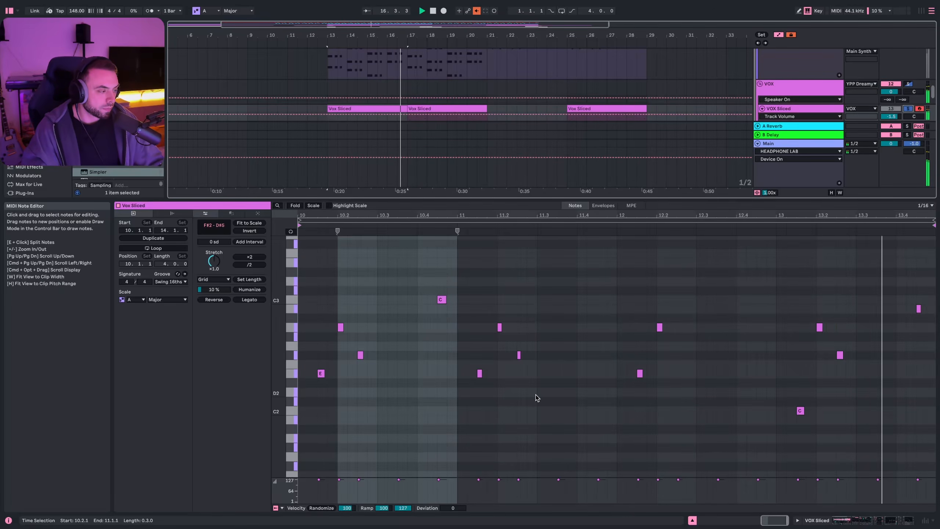
{"action": "left_click", "coordinate": [860, 521]}
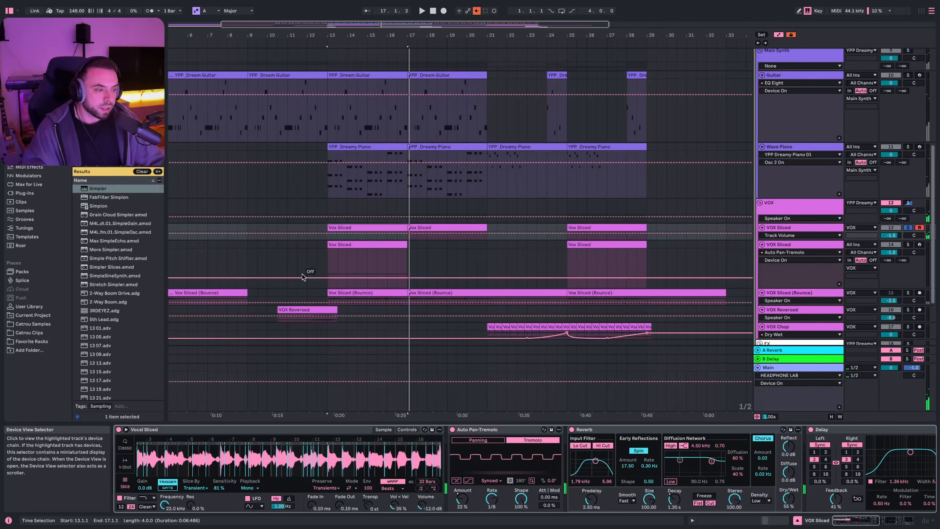
{"action": "double_click", "coordinate": [346, 232]}
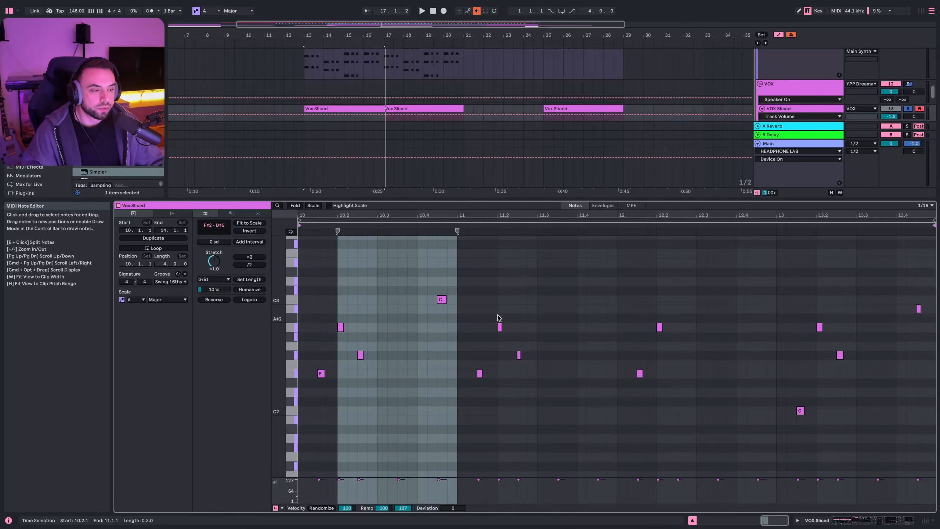
{"action": "left_click", "coordinate": [860, 520]}
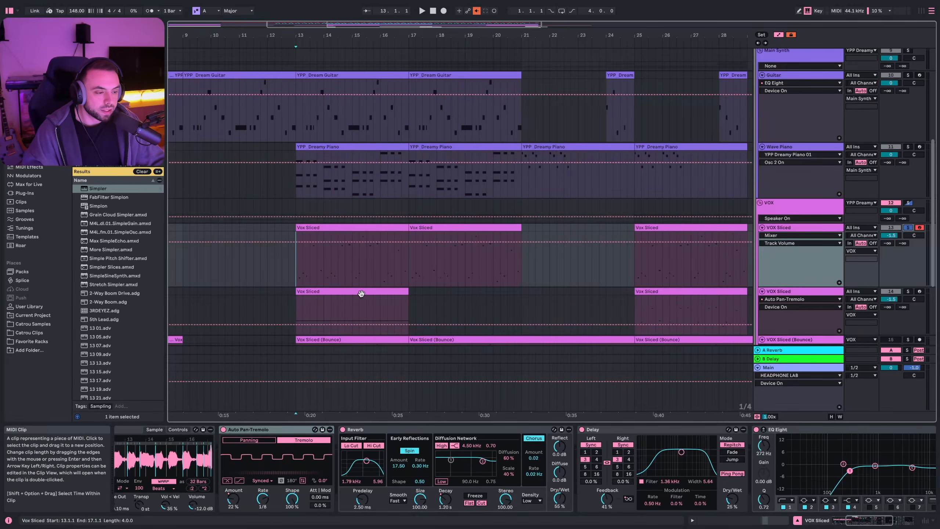
Play VOX Sliced from bar 20 to hear its Auto Pan-Tremolo Amount automation
{"action": "key", "text": "space"}
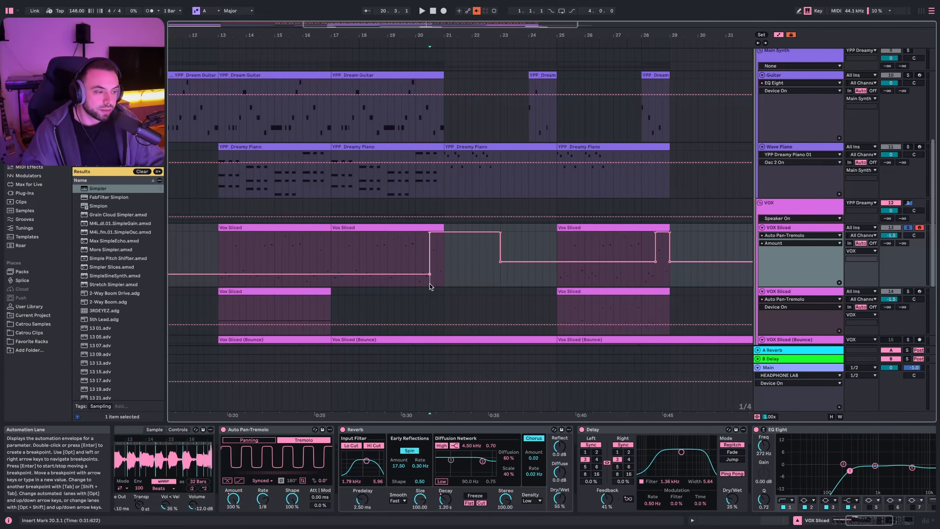
{"action": "left_click", "coordinate": [415, 261]}
{"action": "key", "text": "space"}
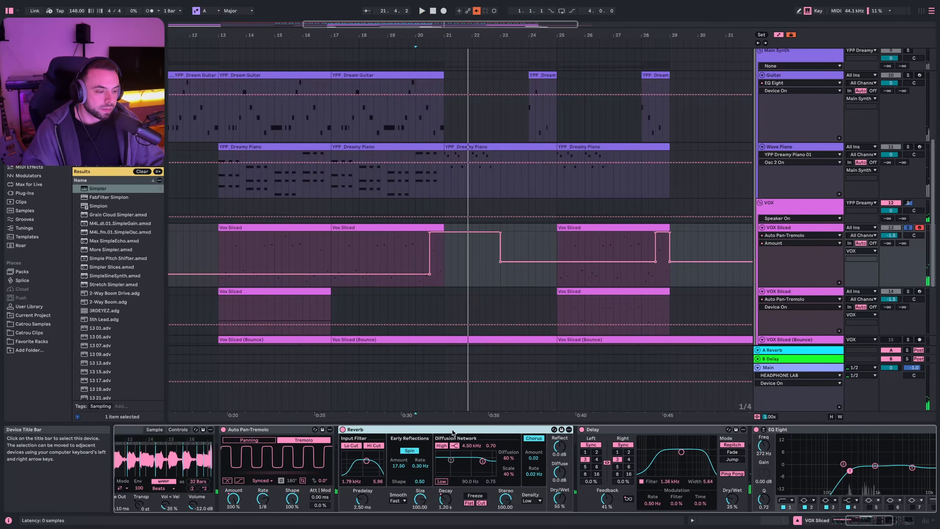
Examine the Reverb, Delay, EQ Eight, Utility and Auto Filter in the VOX Sliced device chain
{"action": "scroll", "coordinate": [519, 467], "scroll_direction": "right", "scroll_amount": 3}
{"action": "left_click", "coordinate": [564, 429]}
{"action": "scroll", "coordinate": [559, 437], "scroll_direction": "right", "scroll_amount": 4}
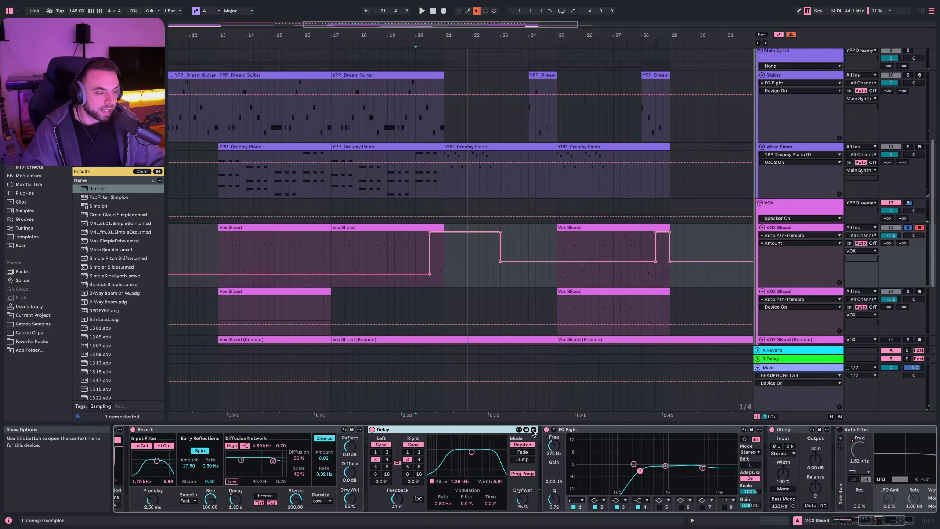
{"action": "scroll", "coordinate": [519, 437], "scroll_direction": "right", "scroll_amount": 4}
{"action": "left_click", "coordinate": [510, 430]}
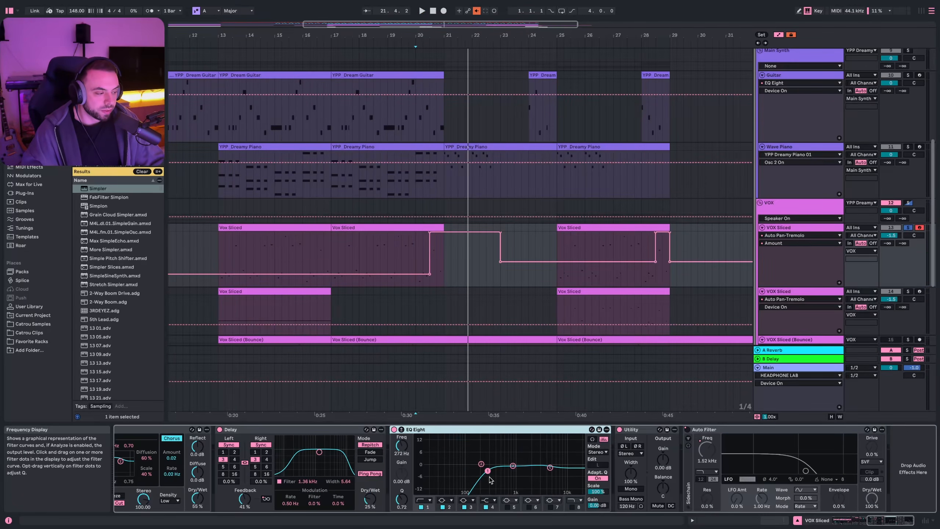
{"action": "left_click", "coordinate": [735, 430]}
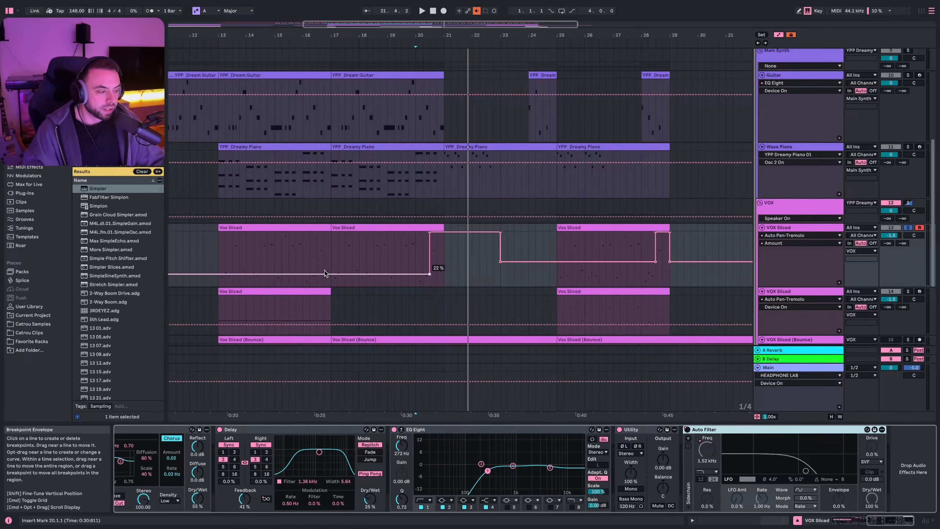
Play the soloed VOX Reversed track from bar 12 with its EQ Eight and Utility in view
{"action": "scroll", "coordinate": [296, 250], "scroll_direction": "down", "scroll_amount": 6}
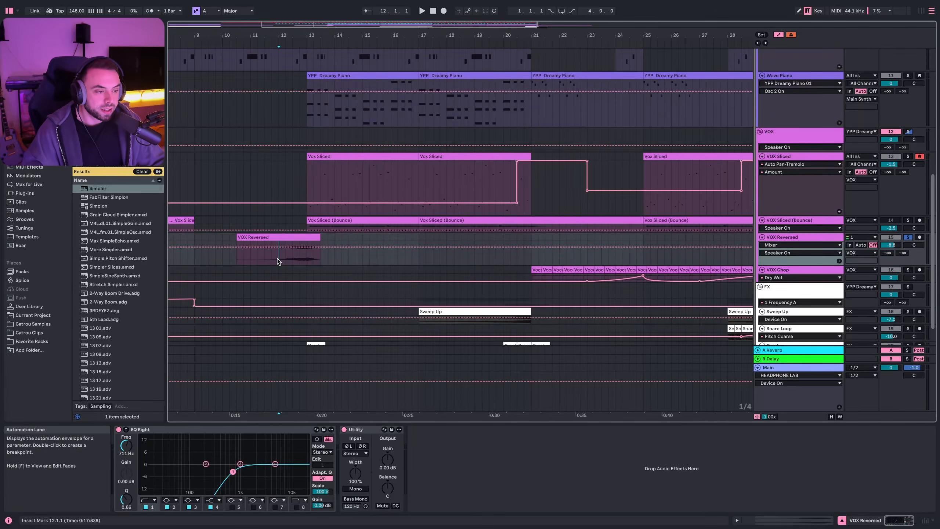
{"action": "key", "text": "space"}
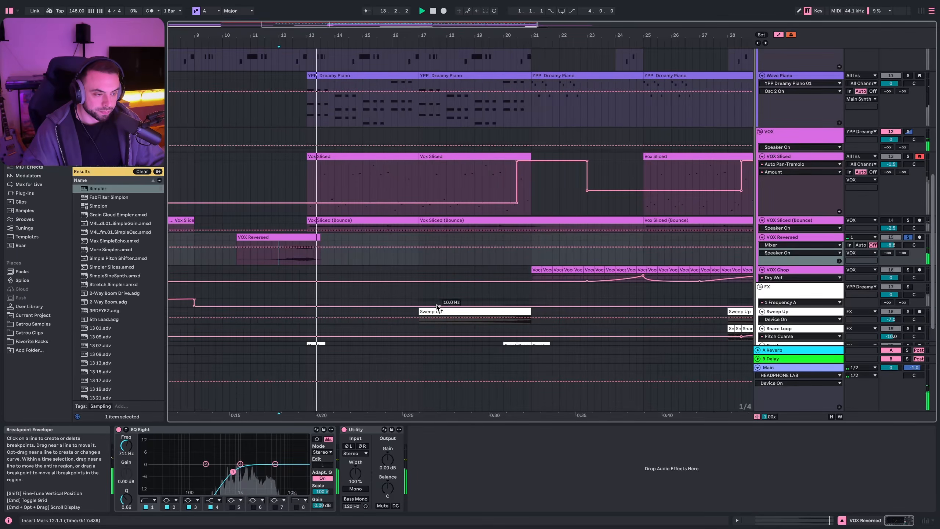
Stop playback and highlight the rising tail of the VOX Reversed clip from bar 12 to examine its waveform
{"action": "key", "text": "space"}
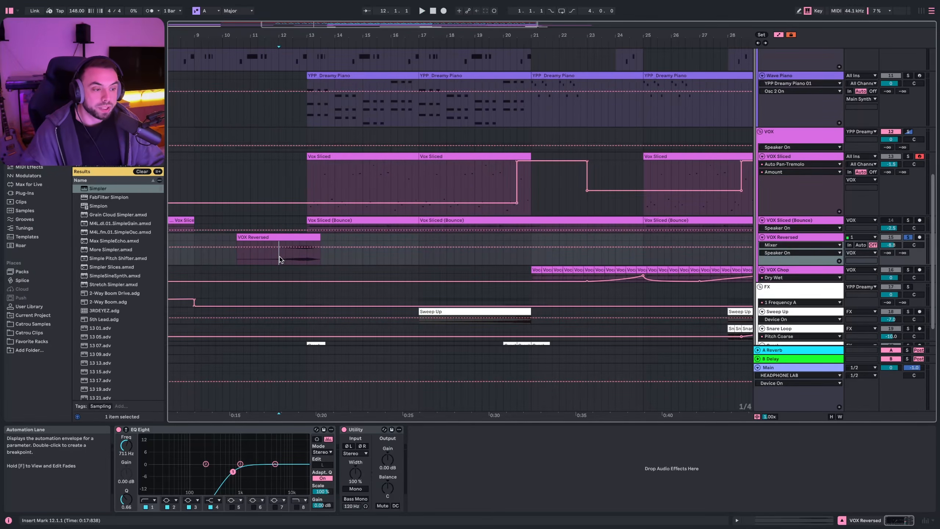
{"action": "left_click_drag", "start_coordinate": [279, 258], "coordinate": [319, 254]}
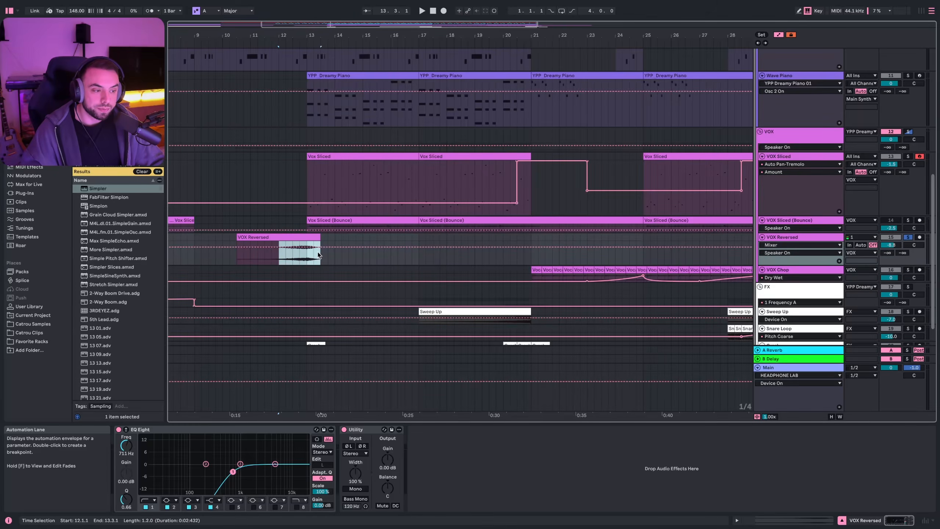
{"action": "left_click", "coordinate": [279, 259]}
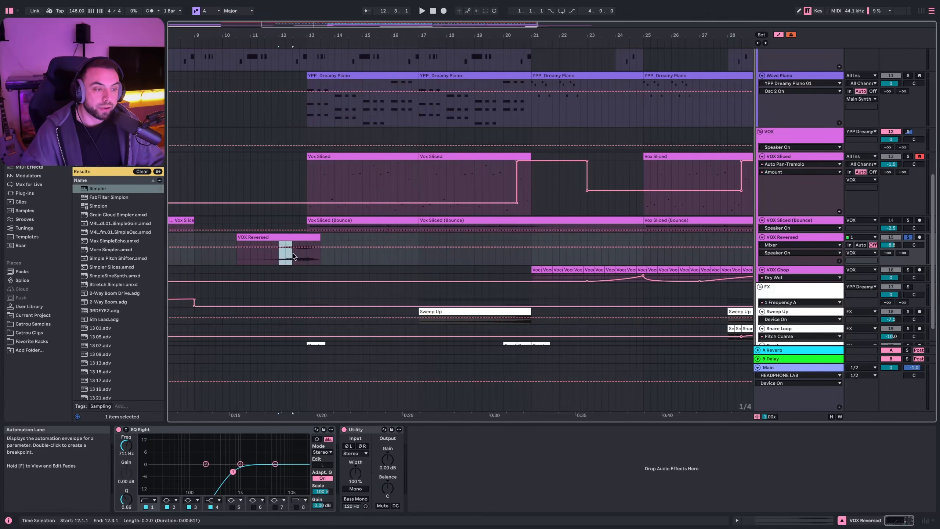
{"action": "left_click", "coordinate": [308, 237]}
{"action": "left_click_drag", "start_coordinate": [314, 259], "coordinate": [493, 238]}
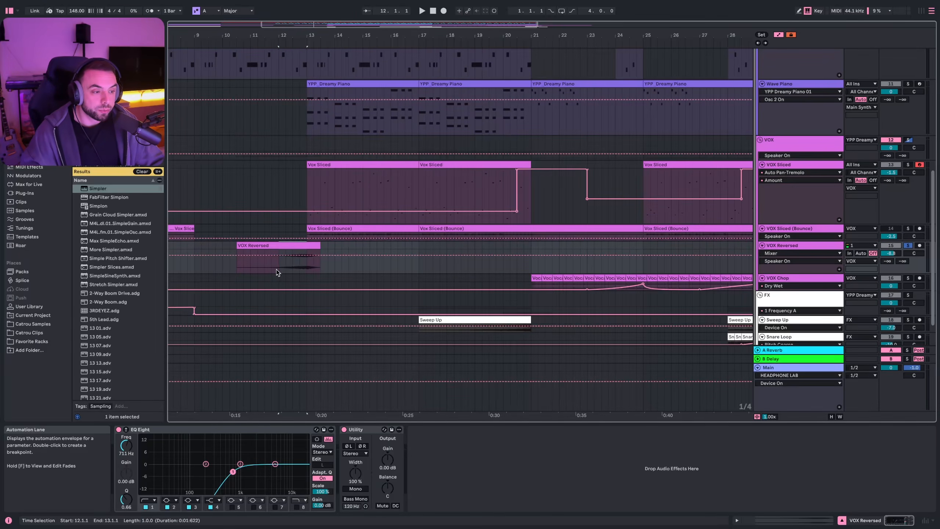
Set the VOX Sliced track's Reverb to 100% Dry/Wet and a 60 s decay
{"action": "left_click", "coordinate": [312, 180]}
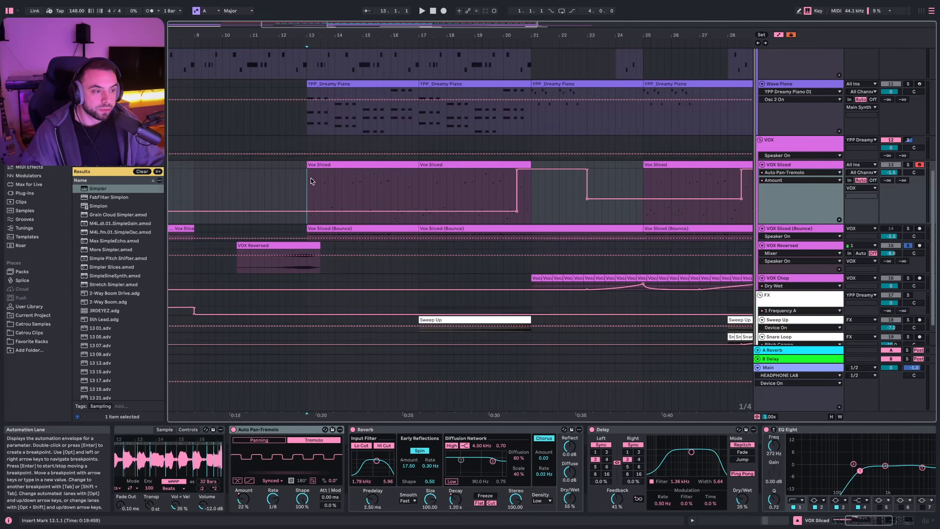
{"action": "left_click", "coordinate": [299, 429]}
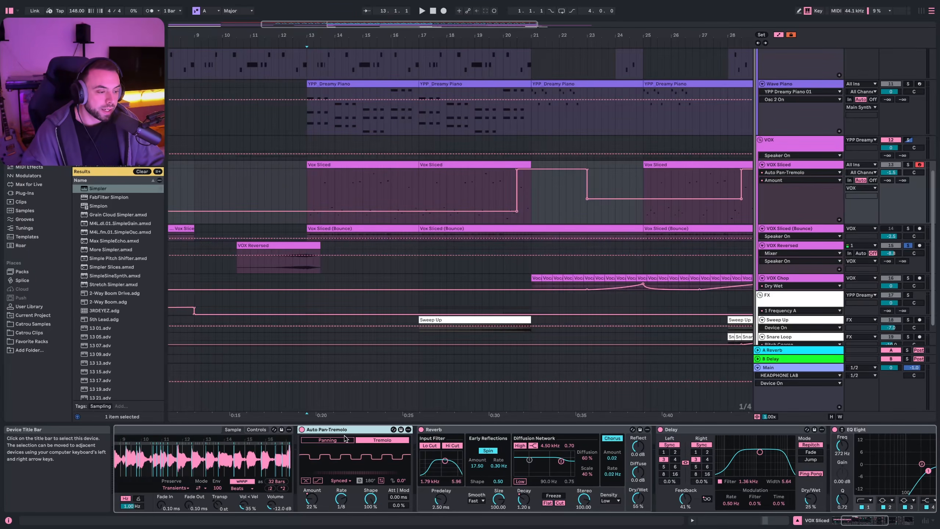
{"action": "left_click", "coordinate": [425, 429]}
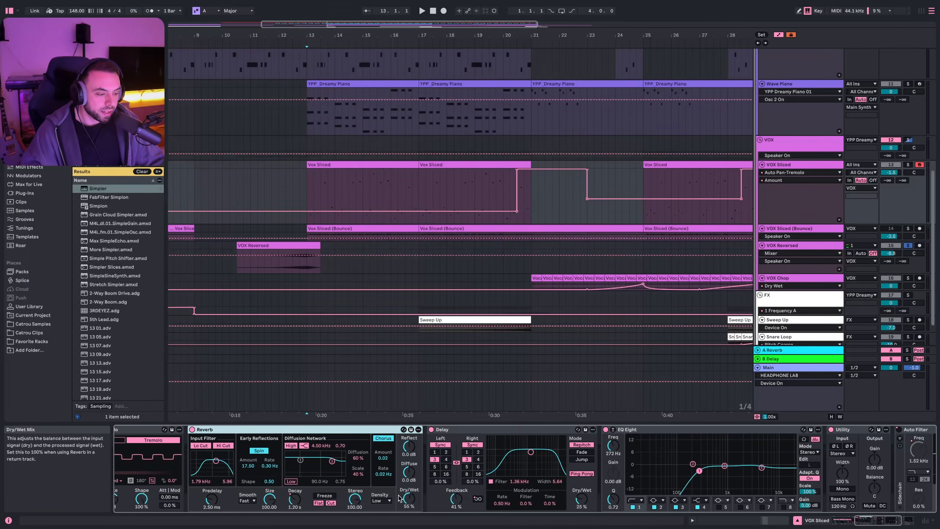
{"action": "left_click_drag", "start_coordinate": [409, 500], "coordinate": [409, 465]}
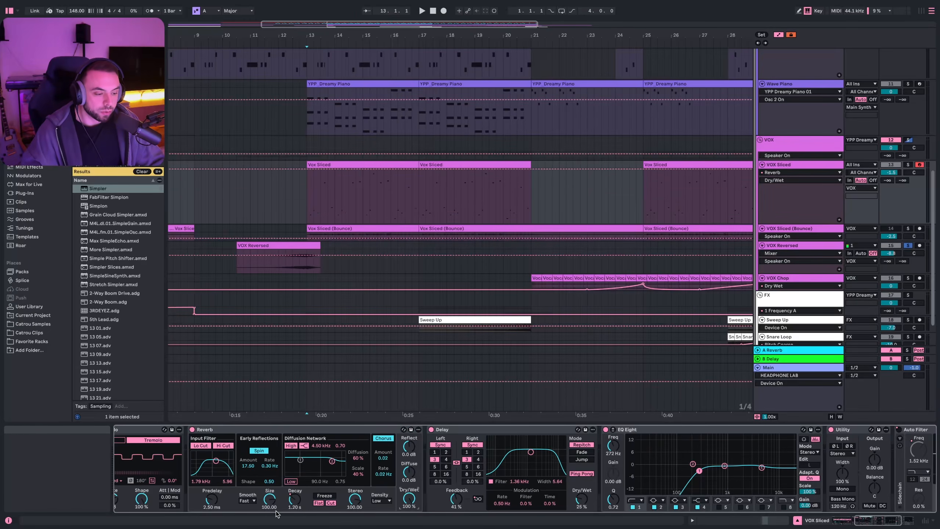
{"action": "left_click_drag", "start_coordinate": [294, 500], "coordinate": [295, 503]}
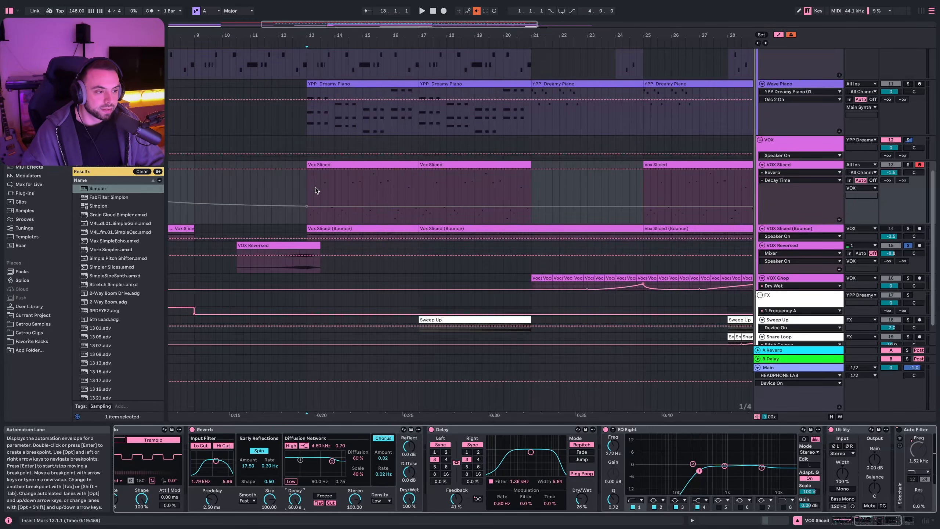
Trim the Vox Sliced clips to the opening 13.1.1–13.3.1 fragment and bounce bars 13 to 17 to a new track
{"action": "left_click_drag", "start_coordinate": [316, 190], "coordinate": [417, 167]}
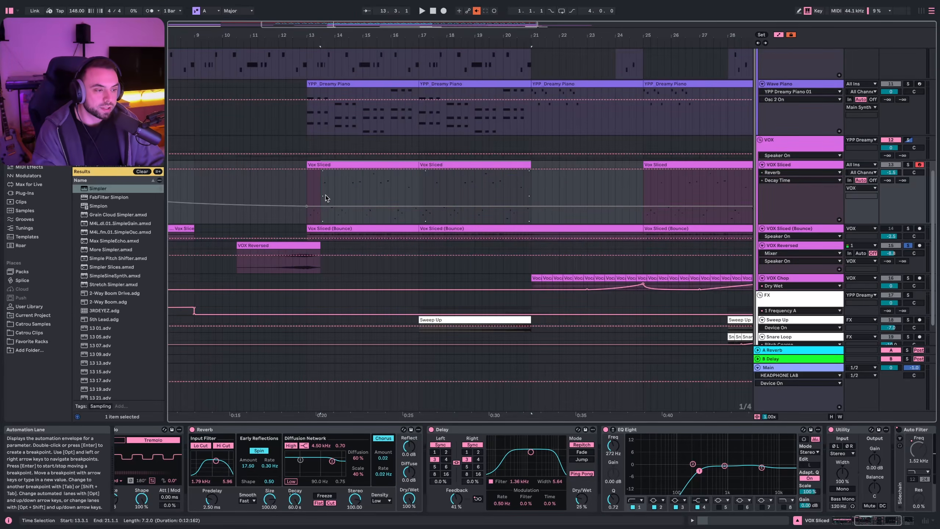
{"action": "key", "text": "Delete"}
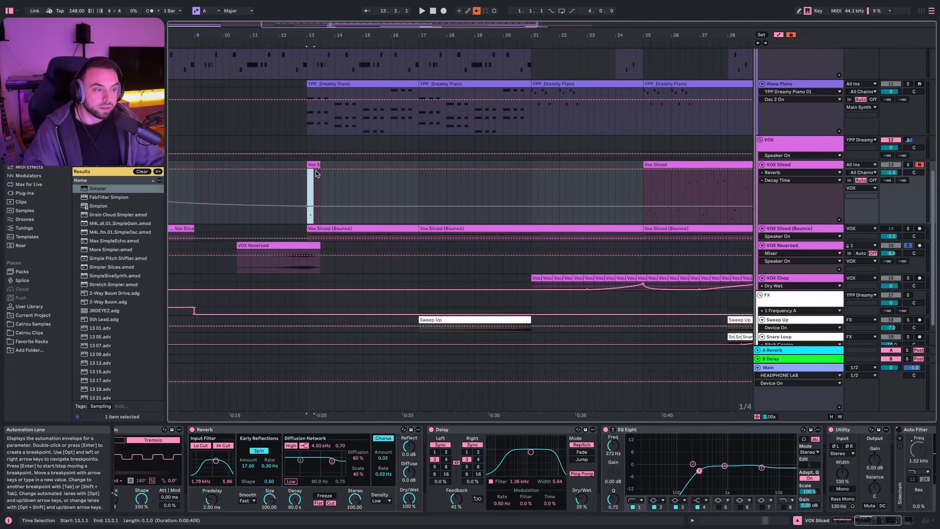
{"action": "left_click_drag", "start_coordinate": [422, 192], "coordinate": [308, 166]}
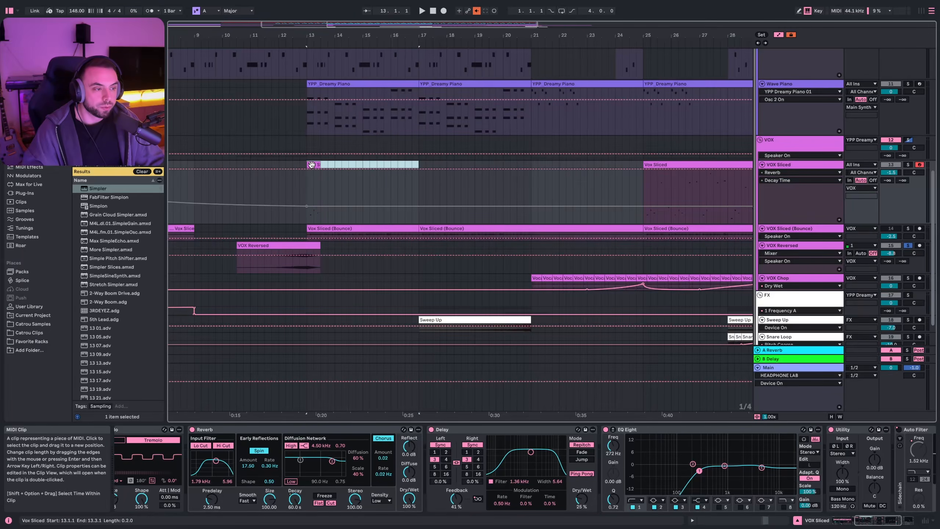
{"action": "right_click", "coordinate": [312, 165]}
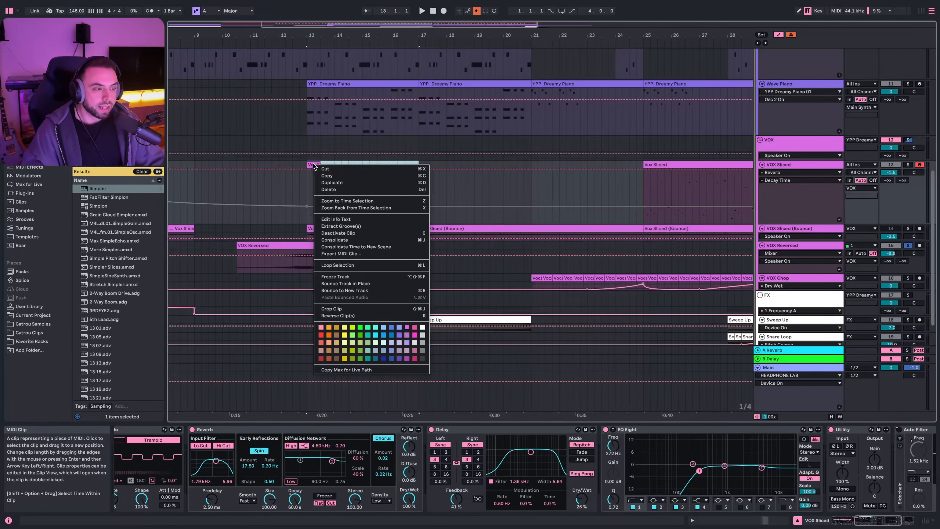
{"action": "left_click", "coordinate": [352, 290]}
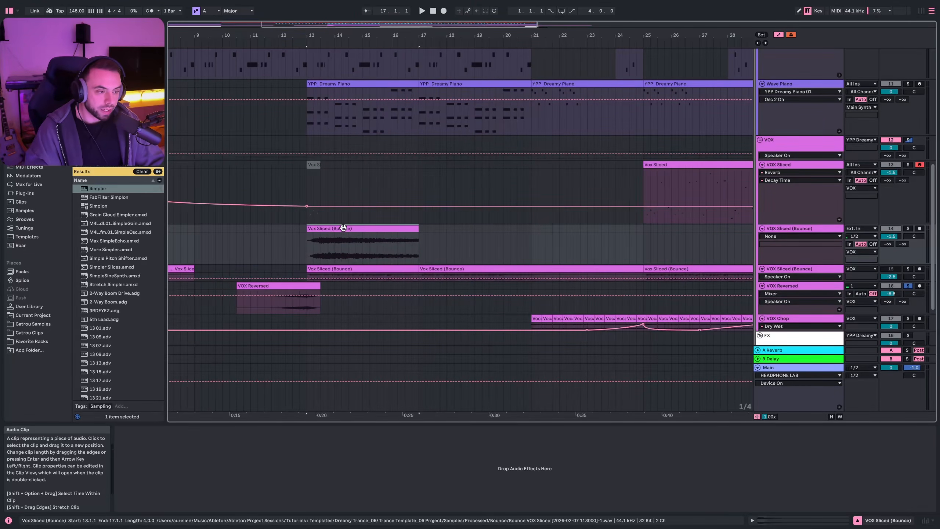
Undo the bounce, trim and reverb edits, and paste the bounced clip at bar 13 on a new audio track below VOX Reversed
{"action": "key", "text": "super+z"}
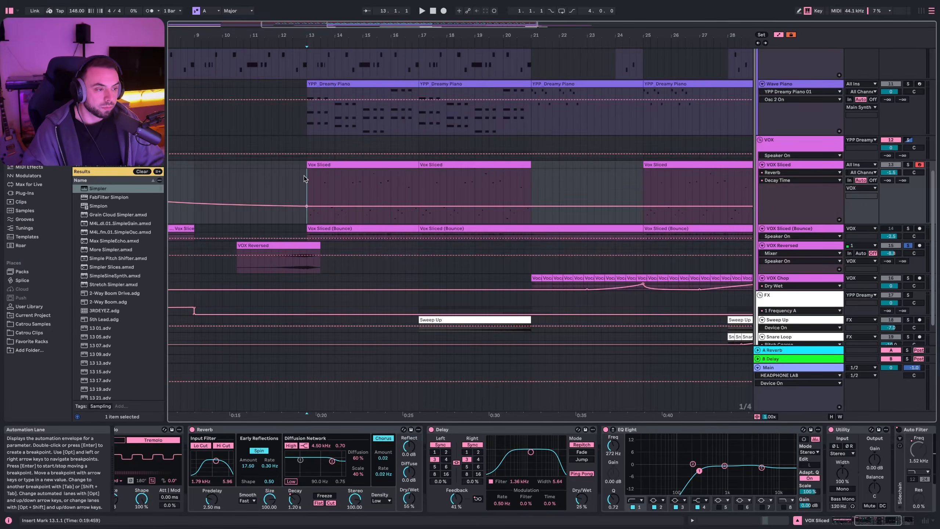
{"action": "scroll", "coordinate": [800, 259], "scroll_direction": "down", "scroll_amount": 2}
{"action": "right_click", "coordinate": [782, 246]}
{"action": "left_click", "coordinate": [810, 277]}
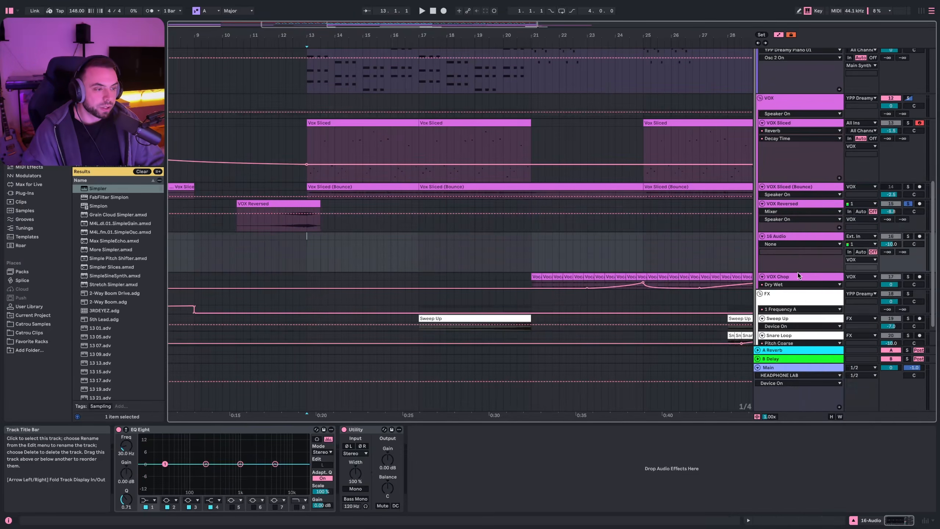
{"action": "key", "text": "super+v"}
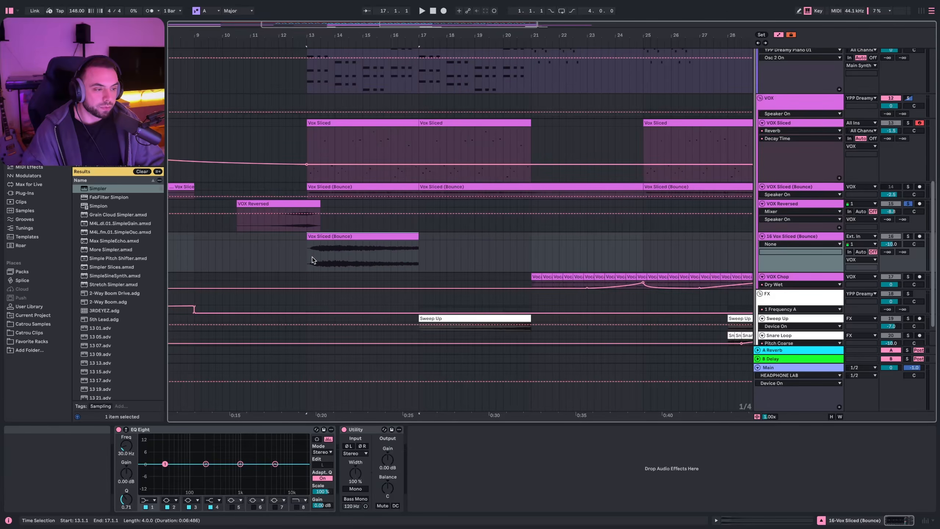
Reverse the pasted Vox Sliced (Bounce) clip and align it to span 9.3.1 to 13.3.1, ending with the VOX Reversed clip
{"action": "right_click", "coordinate": [342, 237]}
{"action": "left_click", "coordinate": [370, 430]}
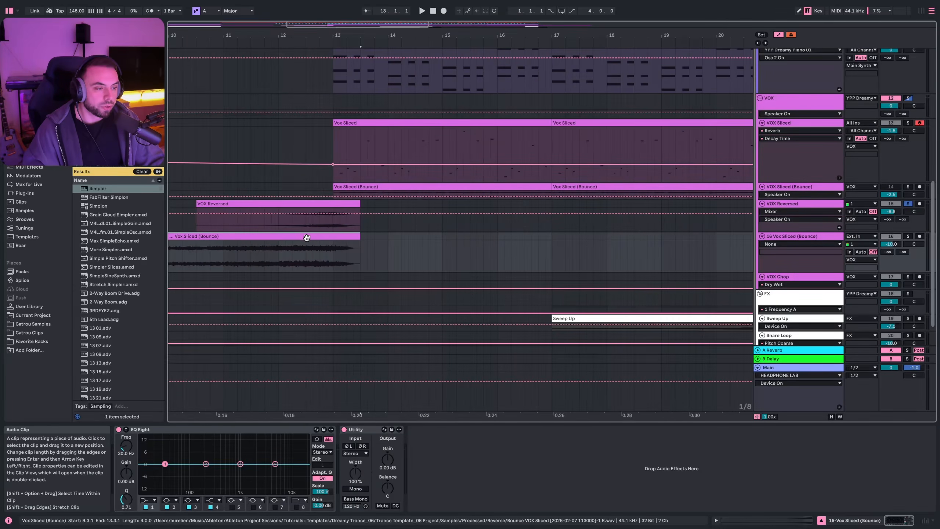
{"action": "scroll", "coordinate": [344, 272], "scroll_direction": "left", "scroll_amount": 5}
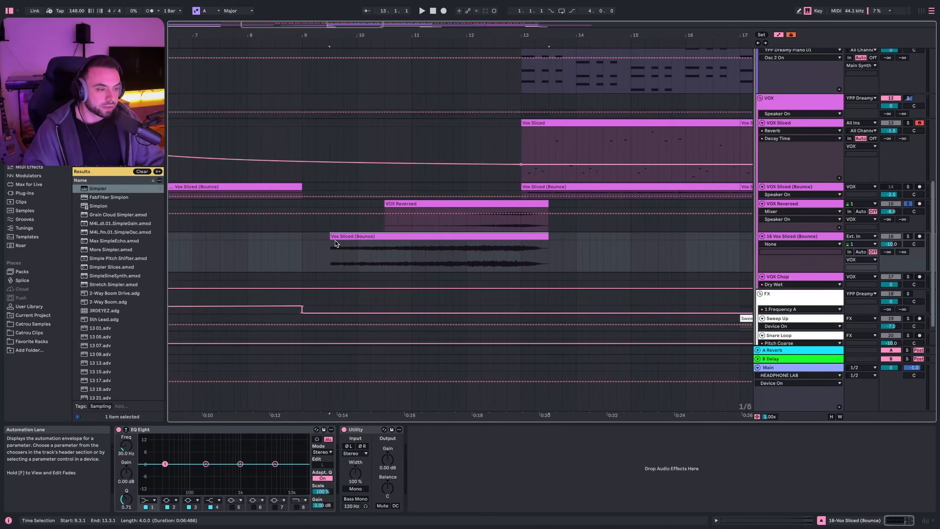
Hide the automation, add a long fade-in across the reversed bounce clip and play it from bar 11
{"action": "key", "text": "a"}
{"action": "left_click_drag", "start_coordinate": [332, 240], "coordinate": [511, 247]}
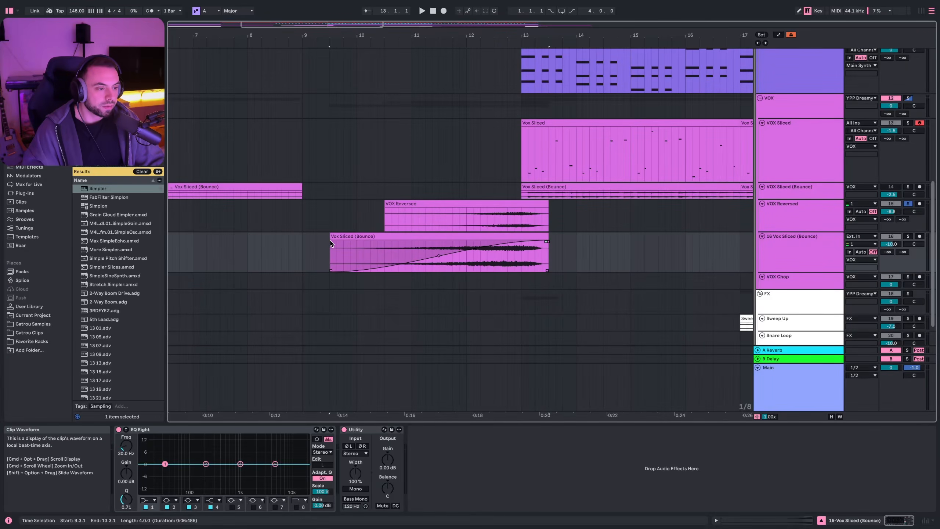
{"action": "scroll", "coordinate": [415, 256], "scroll_direction": "right", "scroll_amount": 3}
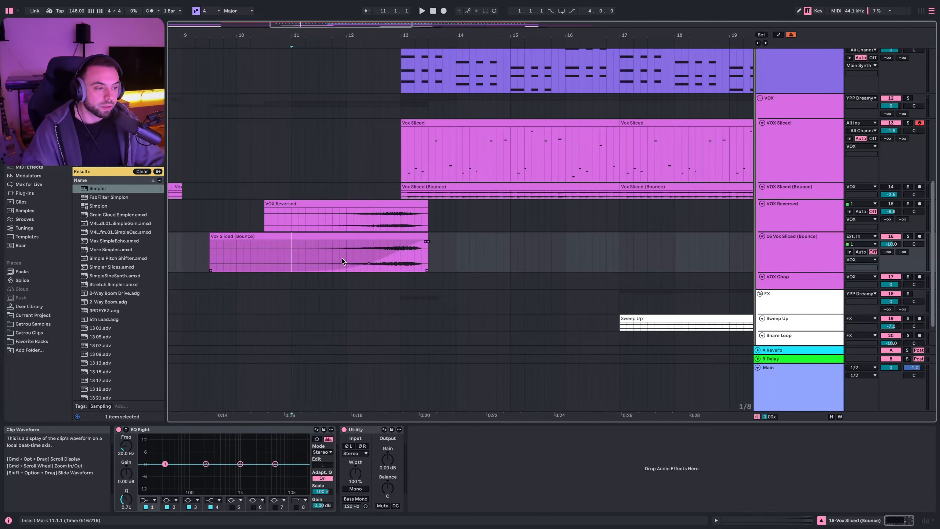
{"action": "key", "text": "space"}
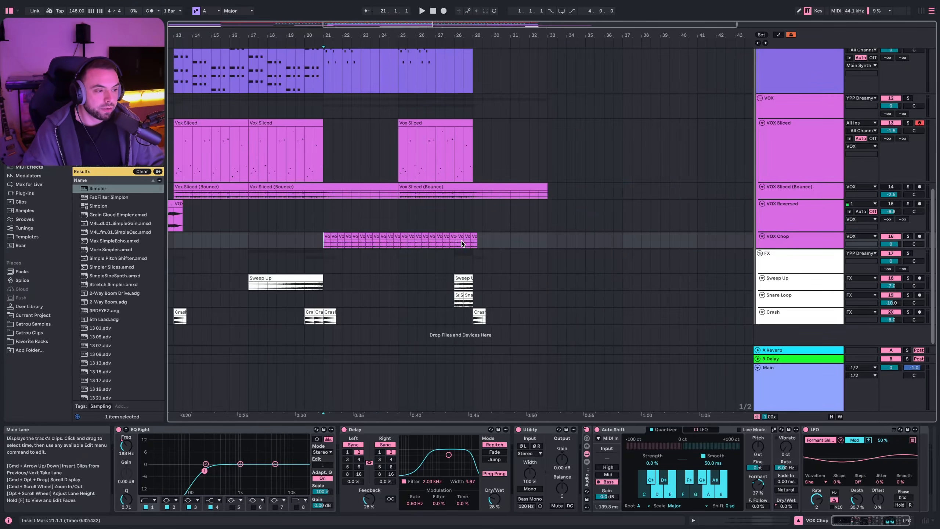
Solo the VOX Chop track and play its vocal chop clips from bar 21
{"action": "scroll", "coordinate": [463, 244], "scroll_direction": "up", "scroll_amount": 3}
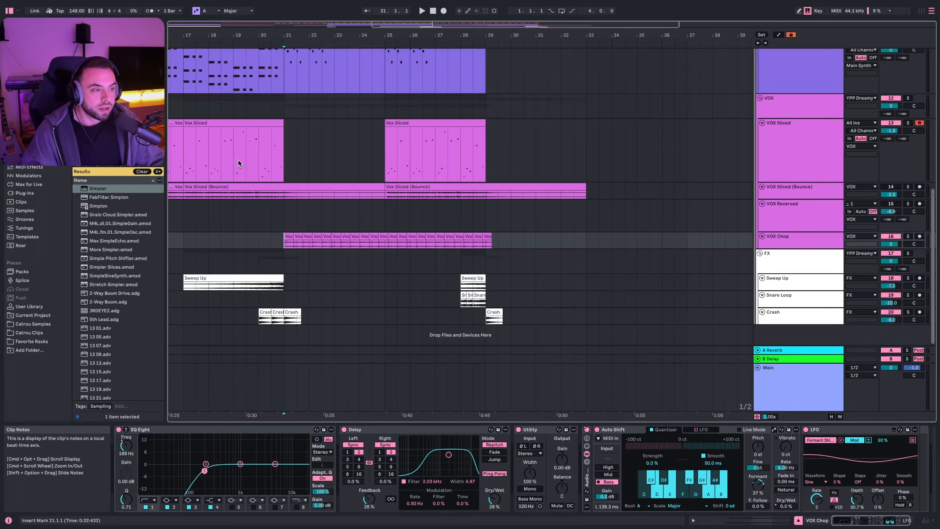
{"action": "left_click", "coordinate": [908, 237]}
{"action": "key", "text": "space"}
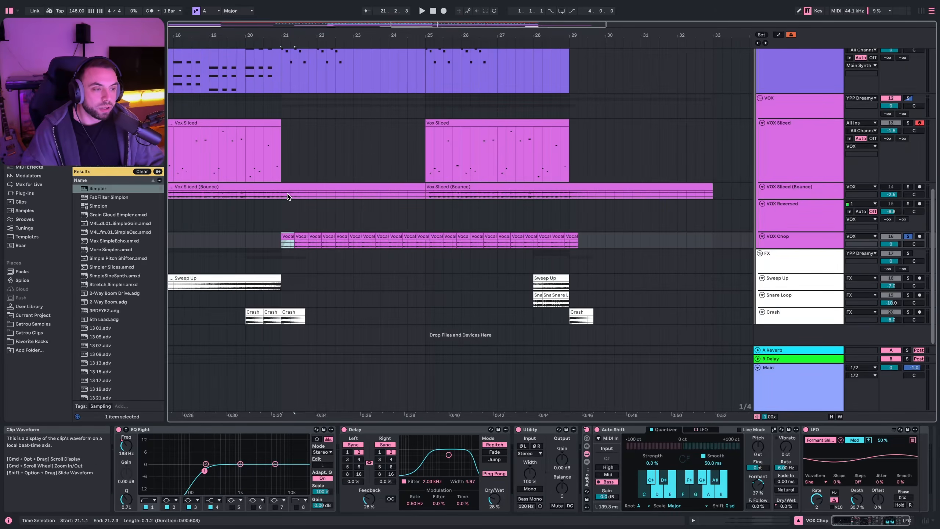
Solo VOX Sliced and play it from 20.3.1 with its Auto Pan-Tremolo in view
{"action": "left_click", "coordinate": [264, 167]}
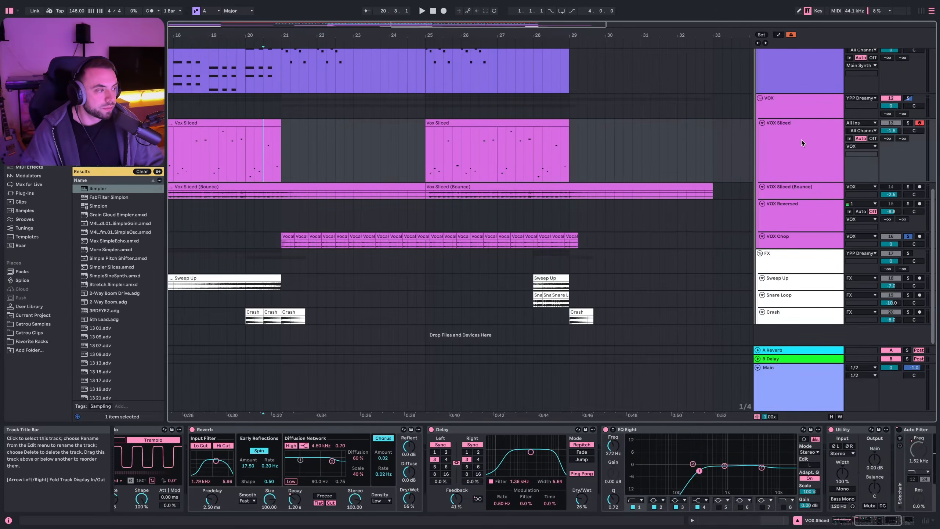
{"action": "left_click", "coordinate": [789, 172]}
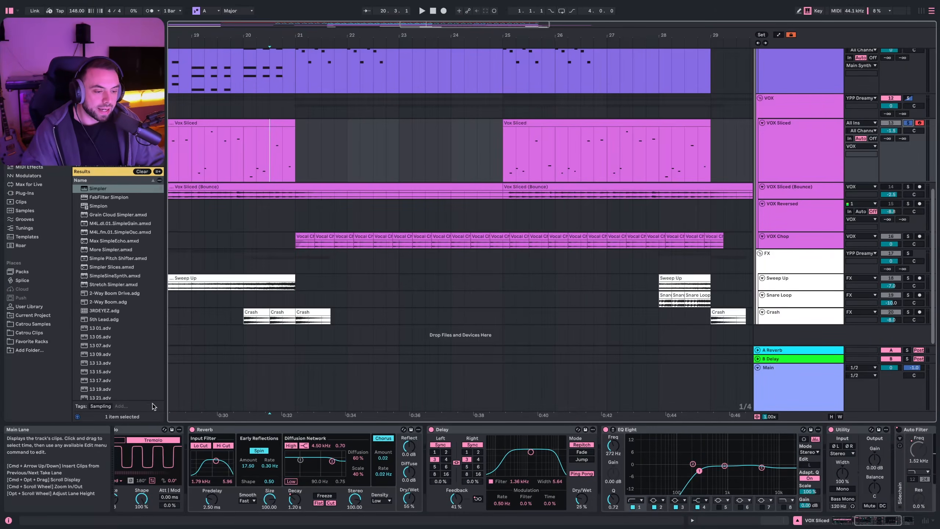
{"action": "scroll", "coordinate": [244, 488], "scroll_direction": "left", "scroll_amount": 5}
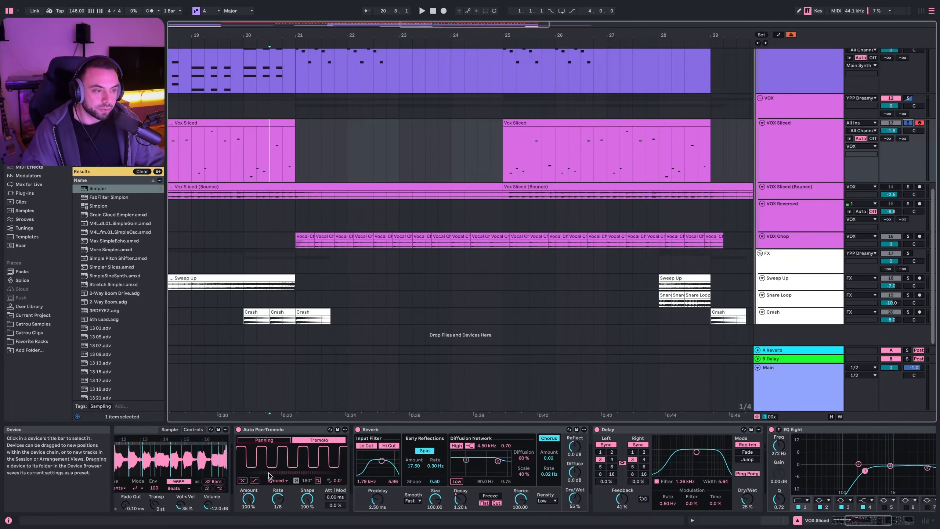
{"action": "key", "text": "space"}
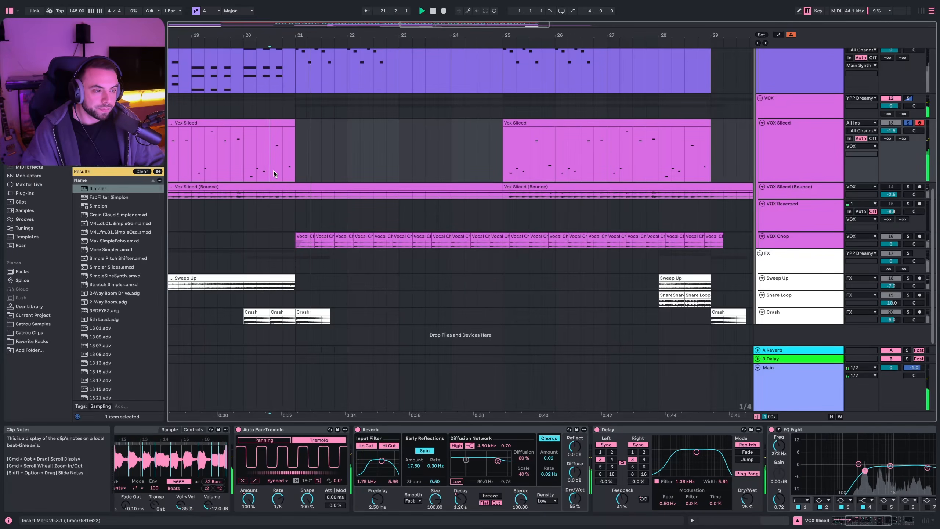
Return the solo to VOX Chop and examine how its repeated clips run from bar 21 to bar 28
{"action": "left_click", "coordinate": [295, 244]}
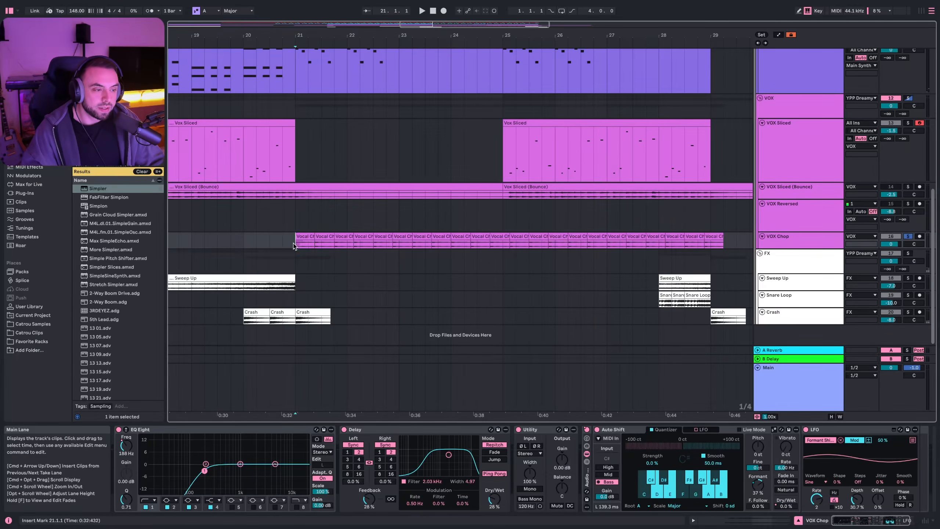
{"action": "key", "text": "minus"}
{"action": "key", "text": "minus"}
{"action": "left_click_drag", "start_coordinate": [265, 218], "coordinate": [521, 216]}
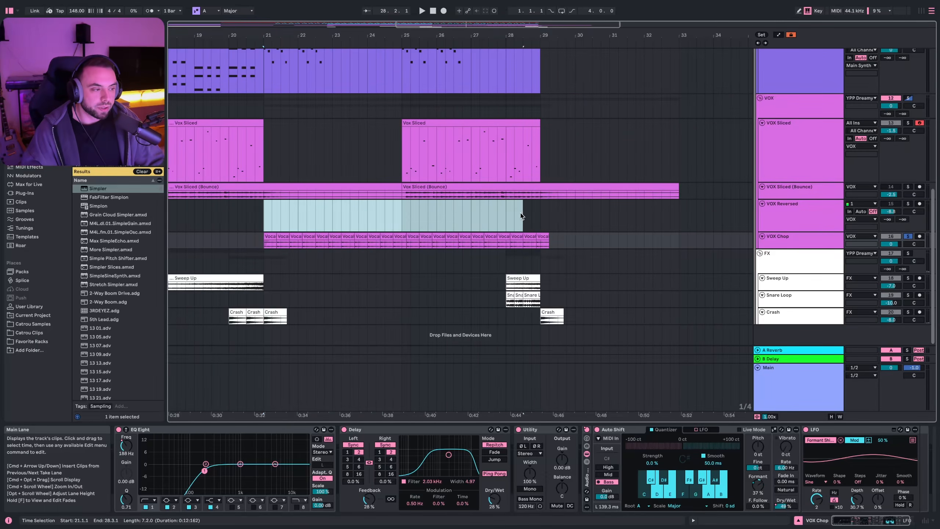
{"action": "left_click", "coordinate": [262, 243]}
{"action": "key", "text": "minus"}
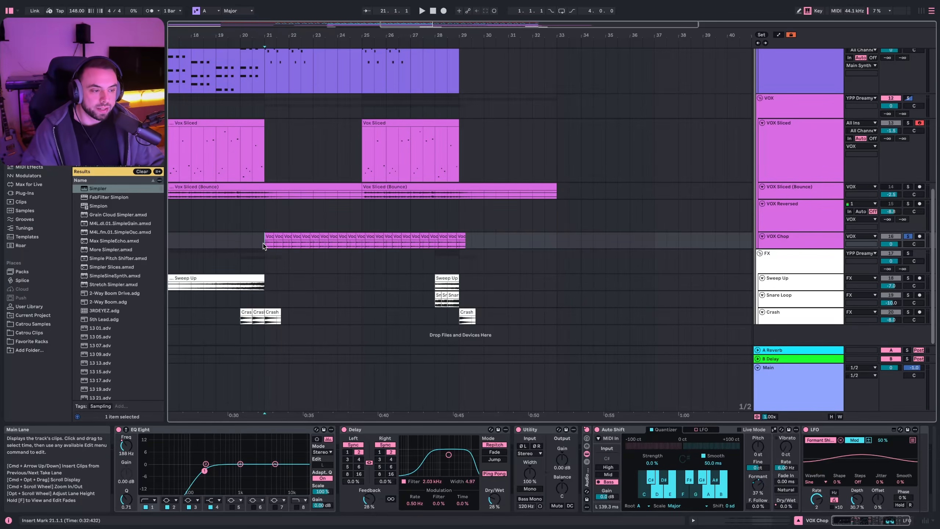
Examine the EQ Eight, Delay and Auto Shift on VOX Chop and play the soloed track from bar 23
{"action": "left_click", "coordinate": [397, 430]}
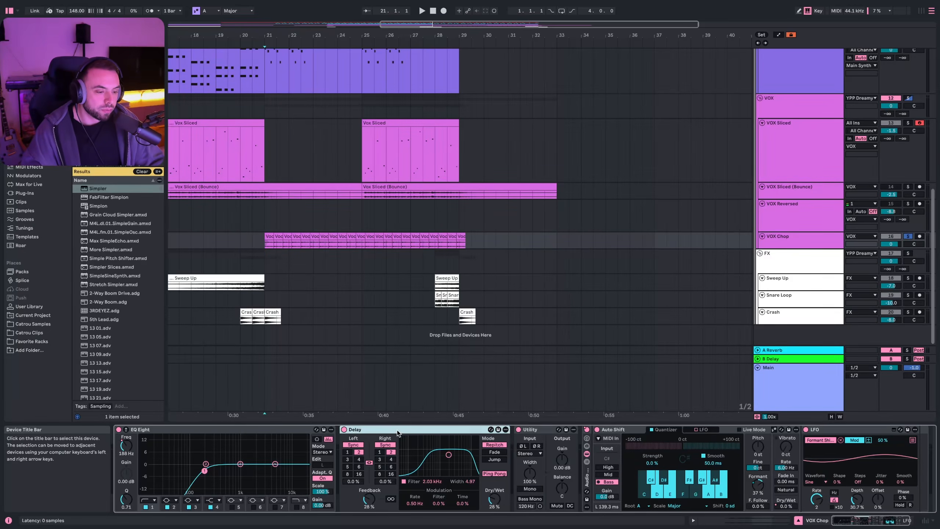
{"action": "key", "text": "Left"}
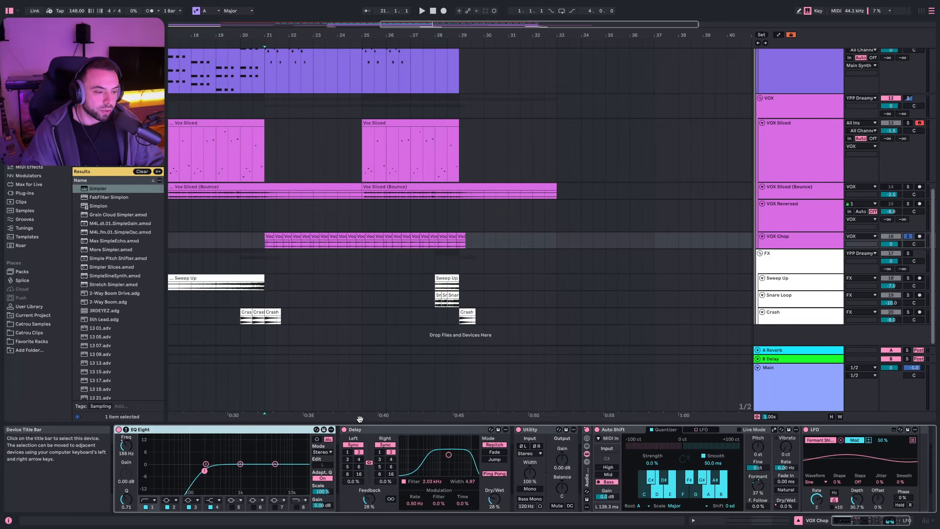
{"action": "left_click", "coordinate": [394, 432]}
{"action": "scroll", "coordinate": [385, 433], "scroll_direction": "right", "scroll_amount": 2}
{"action": "left_click", "coordinate": [570, 429]}
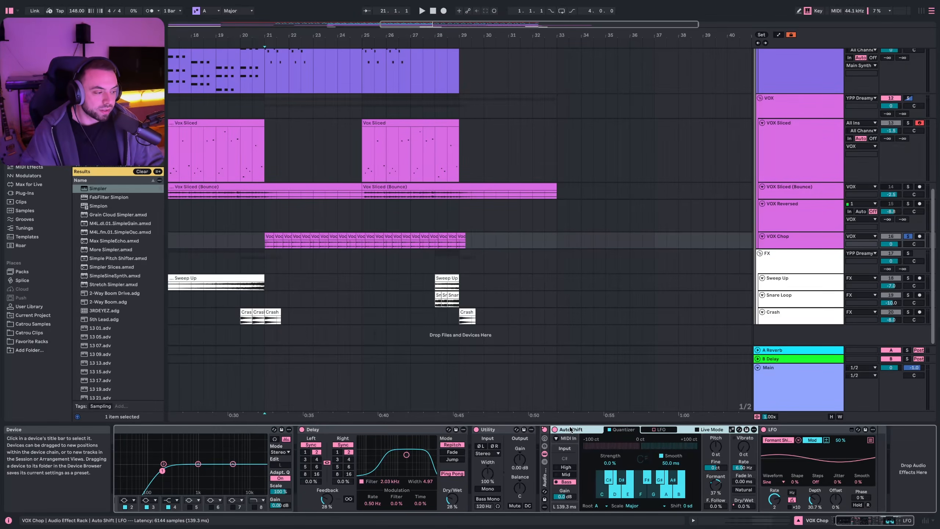
{"action": "left_click", "coordinate": [313, 241]}
{"action": "key", "text": "space"}
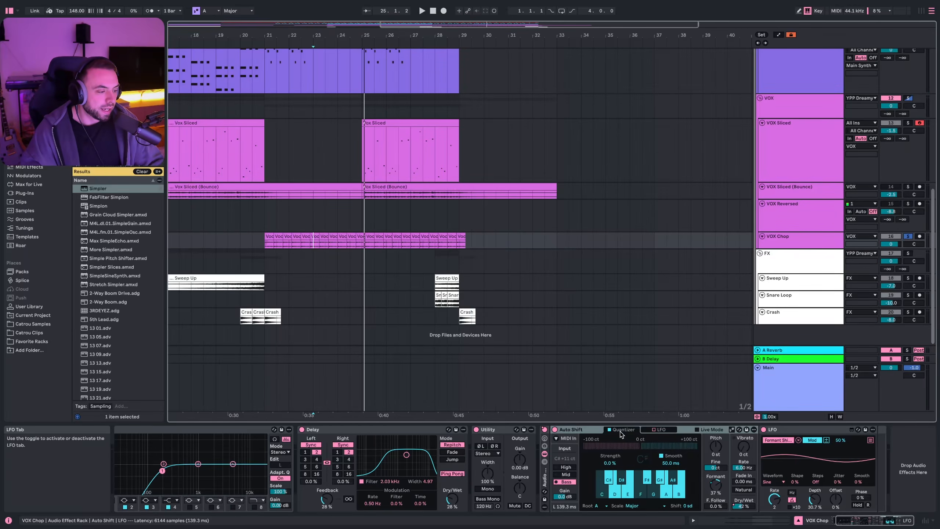
Examine the Auto Shift and its LFO modulation device on the VOX Chop track
{"action": "left_click", "coordinate": [586, 431]}
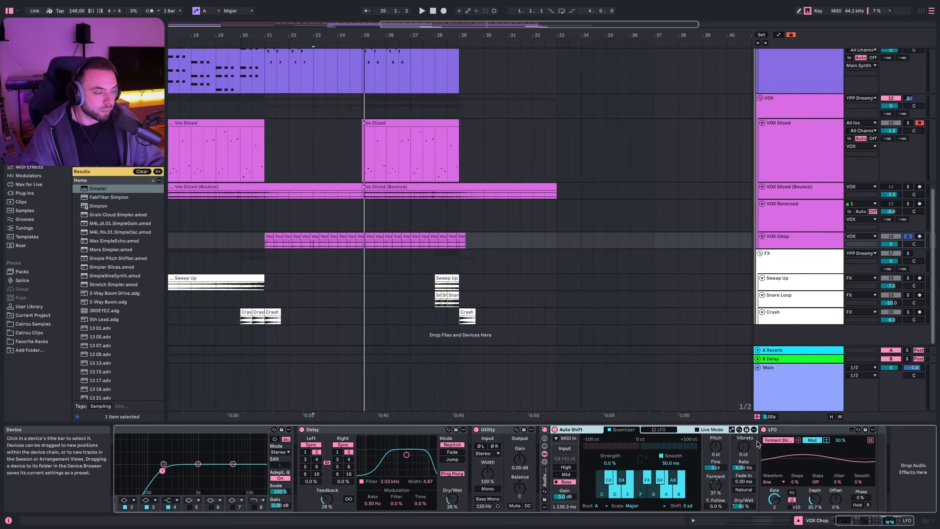
{"action": "left_click", "coordinate": [787, 434]}
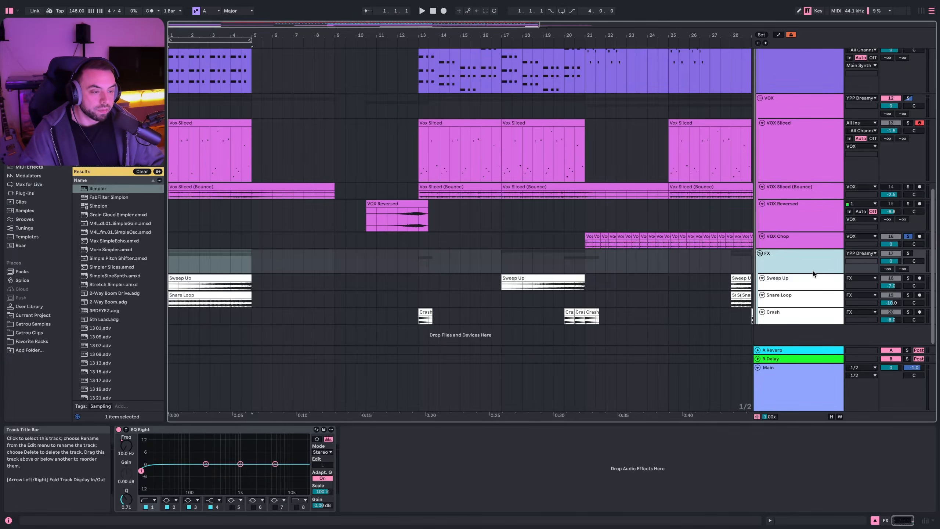
Solo the Sweep Up track in the FX group and play its first clip from bar 1
{"action": "left_click", "coordinate": [329, 276]}
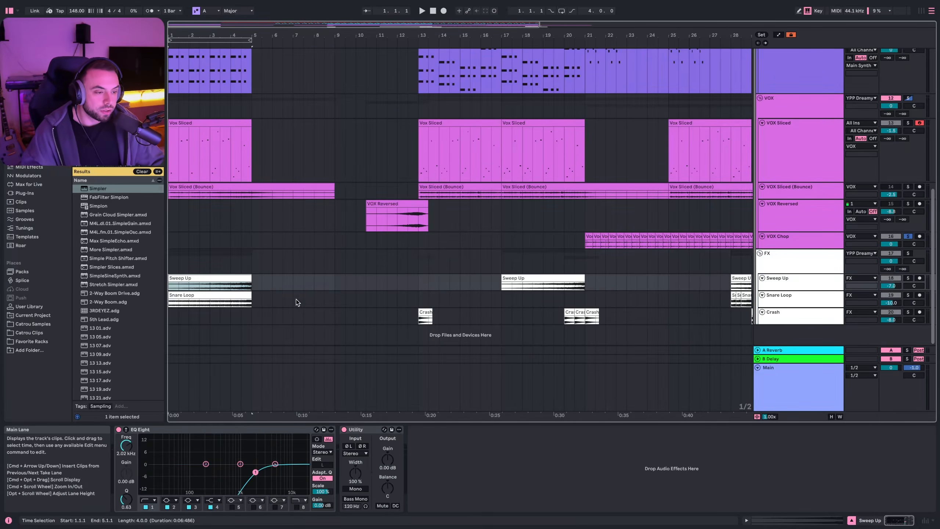
{"action": "left_click", "coordinate": [908, 278]}
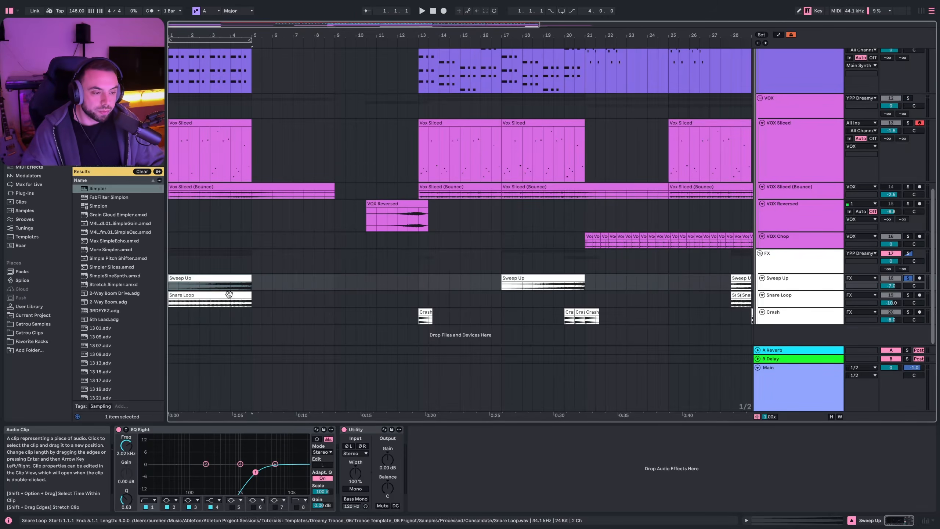
{"action": "key", "text": "space"}
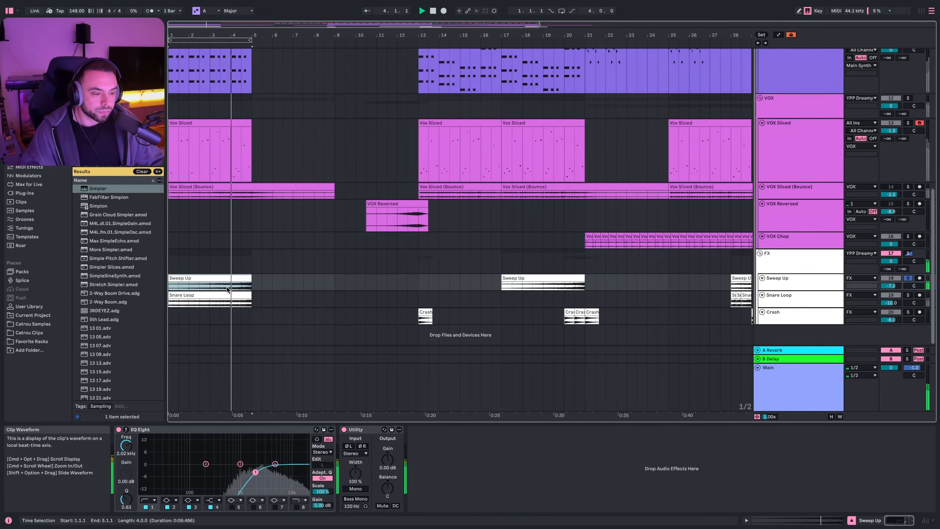
Move the solo to the Snare Loop track and play its first clip from bar 3
{"action": "left_click", "coordinate": [209, 300]}
{"action": "key", "text": "space"}
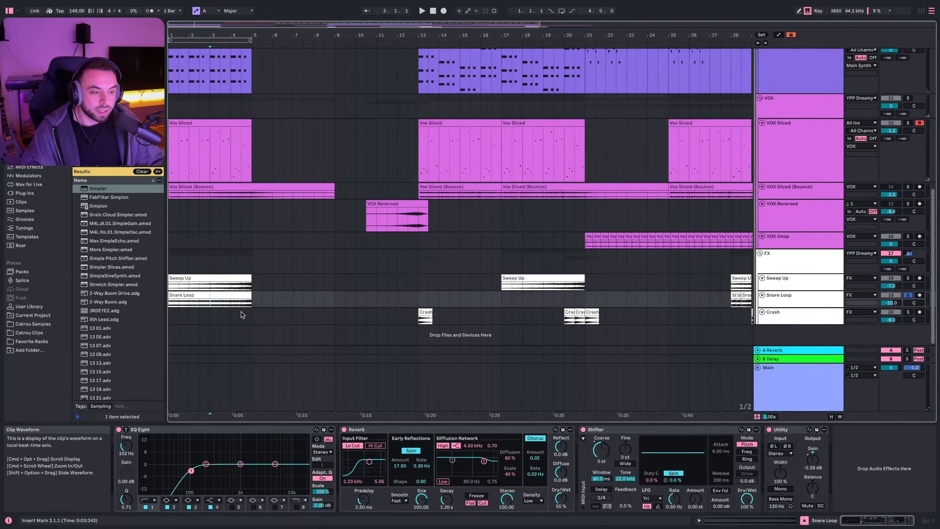
{"action": "key", "text": "space"}
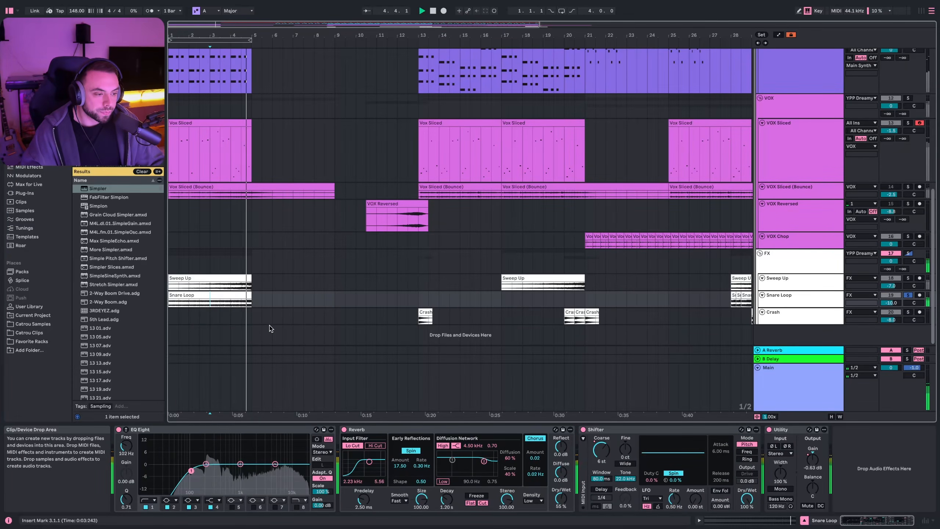
{"action": "key", "text": "space"}
Show the Shifter's Pitch Coarse automation on Snare Loop in an enlarged lane and play the pitch rise from 4.3.1
{"action": "left_click", "coordinate": [777, 297]}
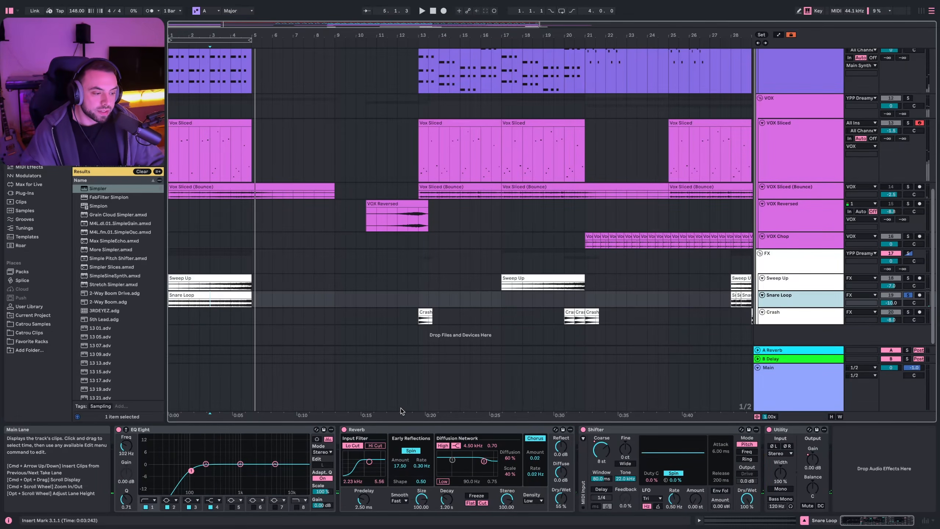
{"action": "left_click", "coordinate": [423, 429]}
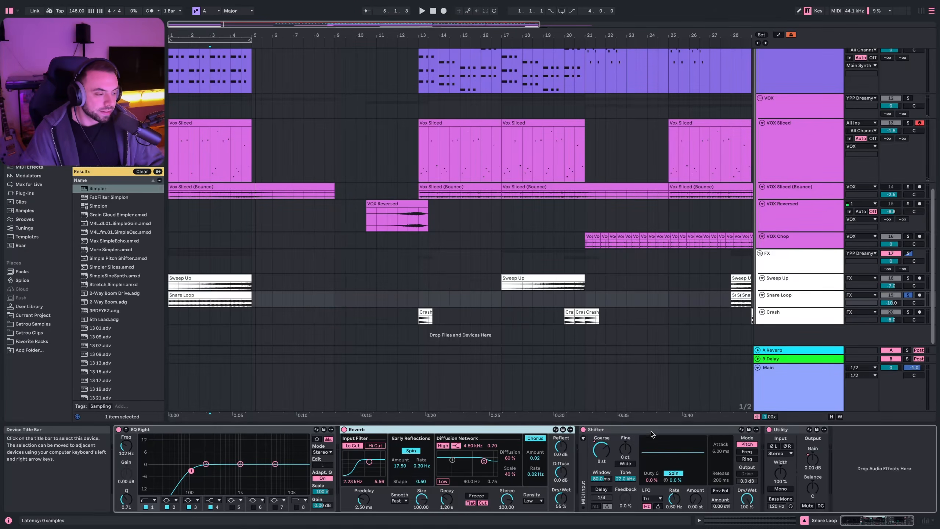
{"action": "right_click", "coordinate": [601, 450]}
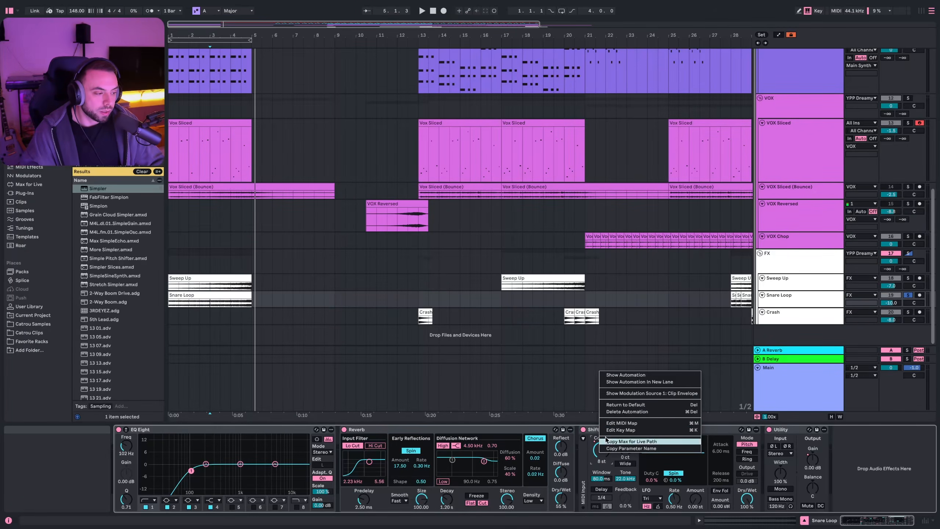
{"action": "left_click", "coordinate": [616, 377]}
{"action": "left_click_drag", "start_coordinate": [787, 308], "coordinate": [786, 310]}
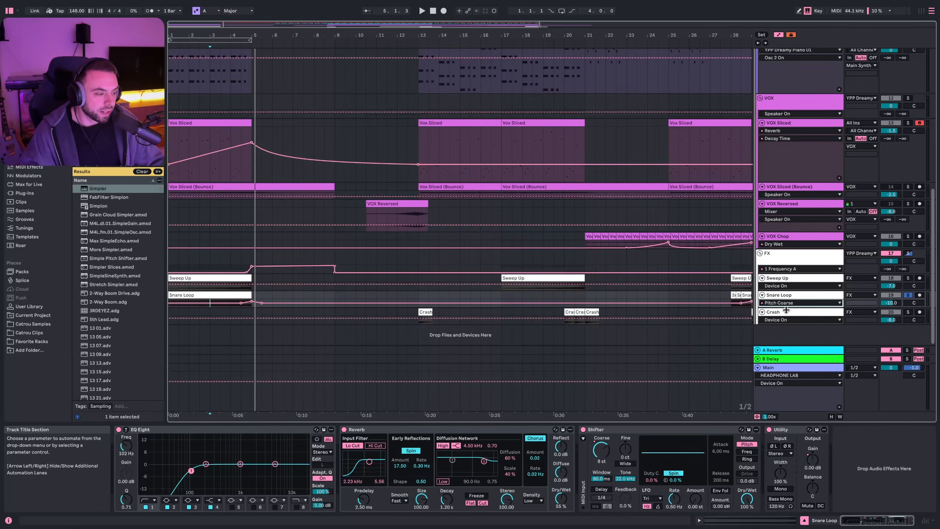
{"action": "left_click_drag", "start_coordinate": [787, 310], "coordinate": [786, 362]}
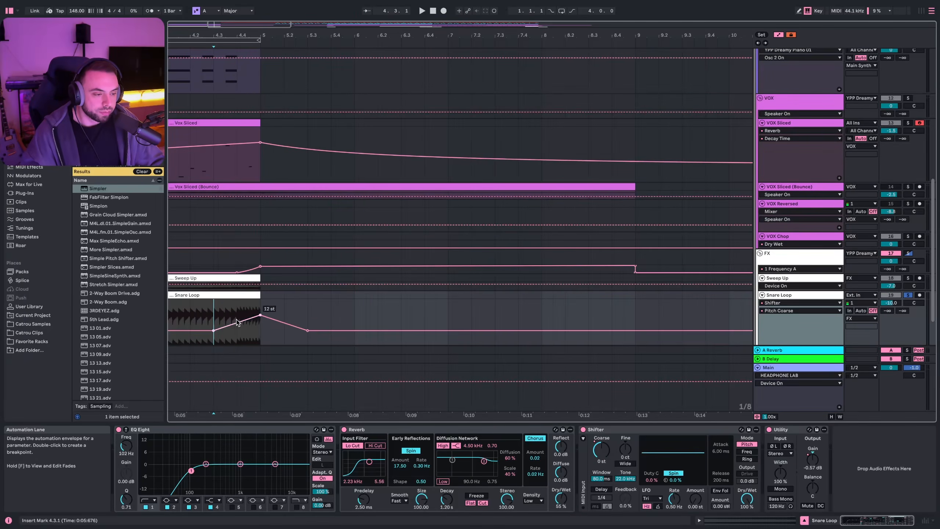
{"action": "key", "text": "space"}
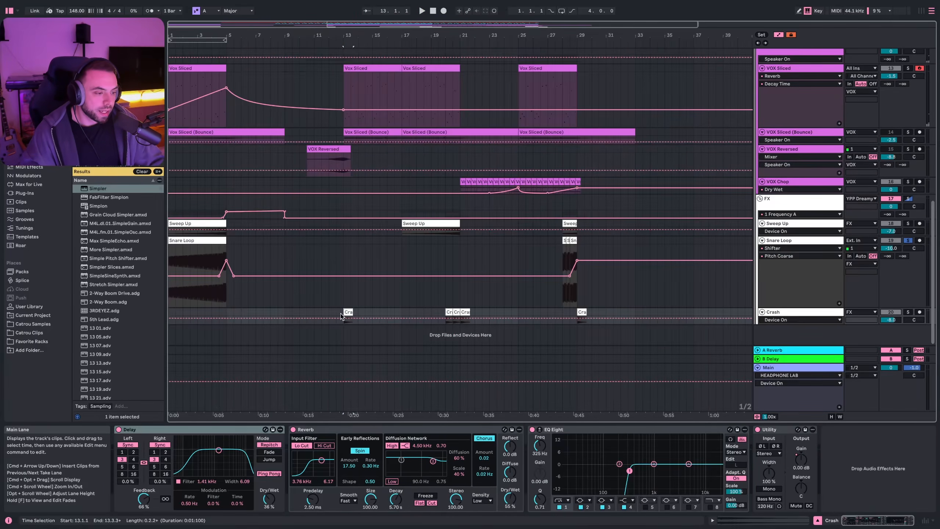
Solo the Crash track and play it from bar 13
{"action": "left_click", "coordinate": [341, 313]}
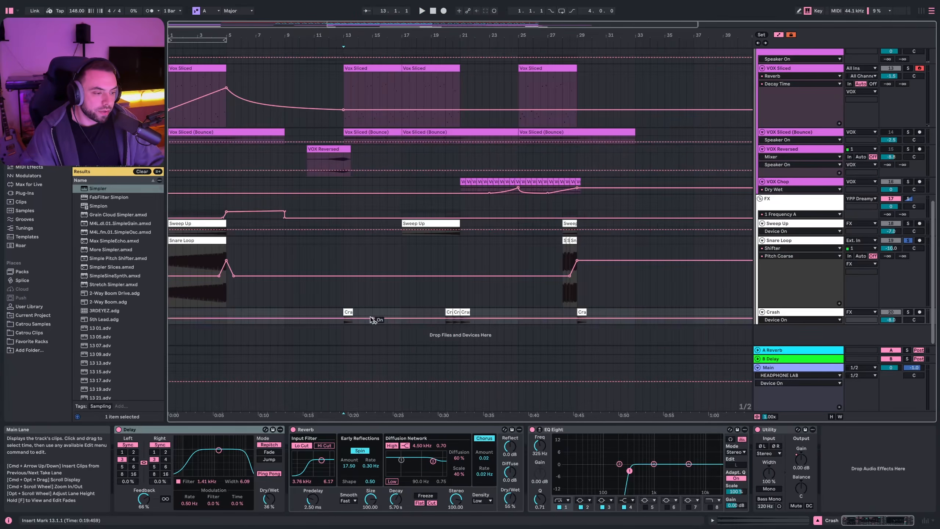
{"action": "left_click", "coordinate": [905, 313]}
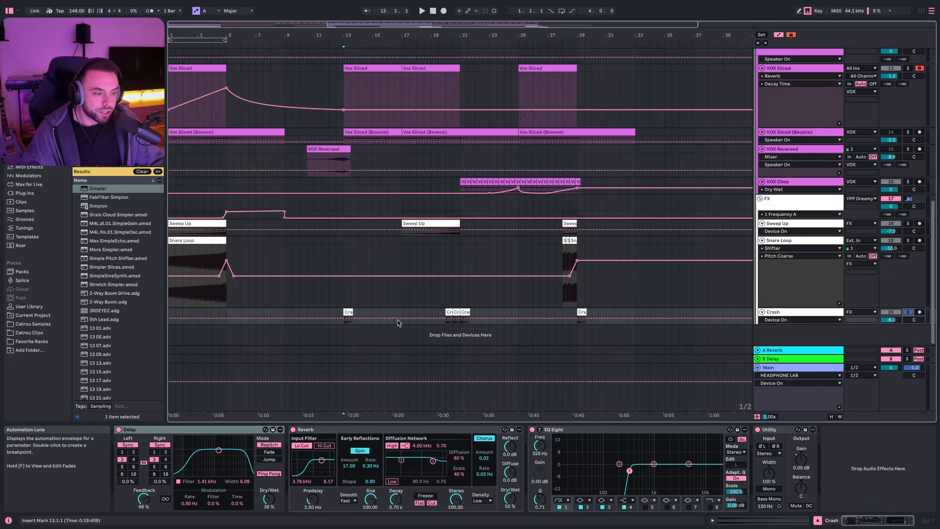
{"action": "key", "text": "space"}
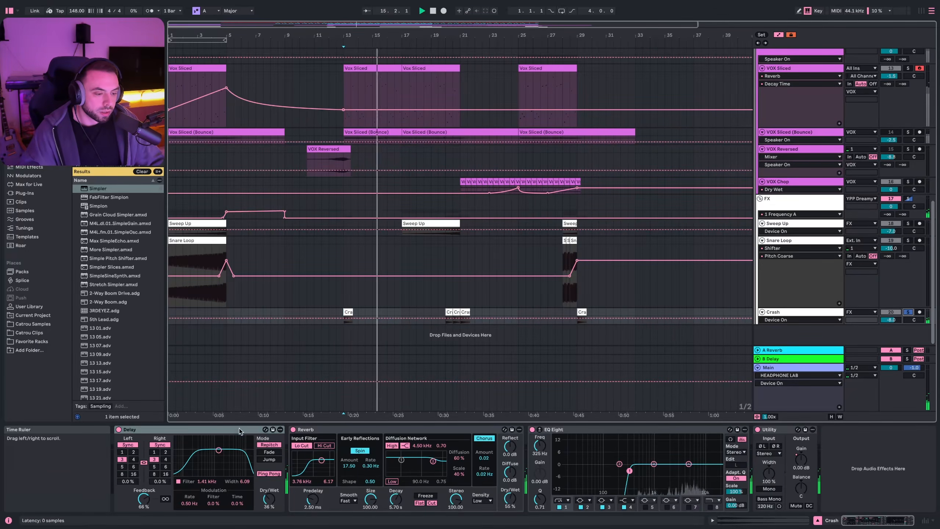
Examine the Delay, Reverb and EQ Eight in the Crash track's effect chain
{"action": "left_click", "coordinate": [192, 434]}
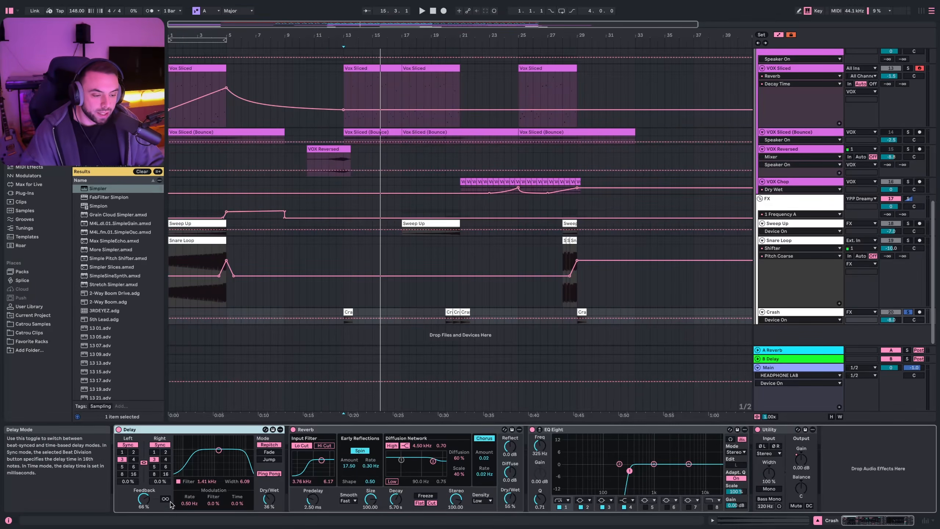
{"action": "left_click", "coordinate": [301, 431]}
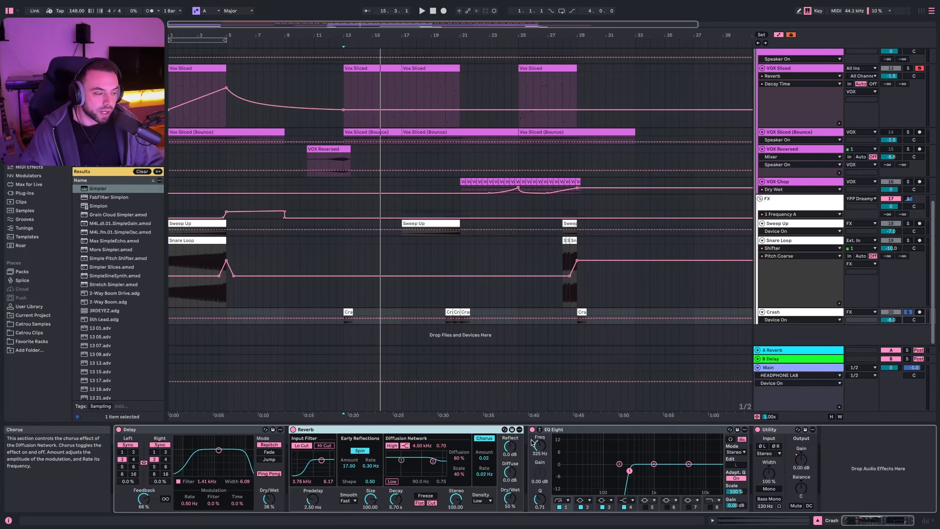
{"action": "left_click", "coordinate": [575, 432]}
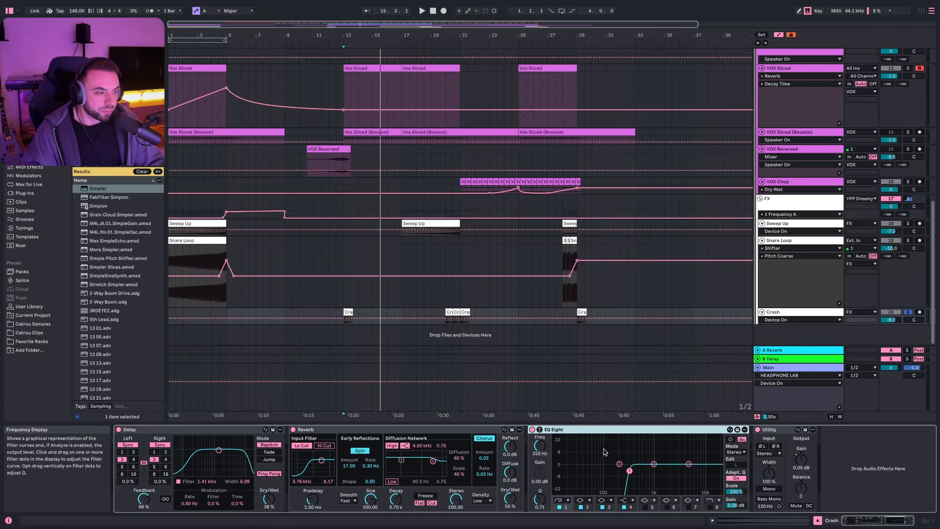
Show the EQ Eight frequency automation on the FX group, solo the group and play it from 4.4.1
{"action": "left_click", "coordinate": [781, 202]}
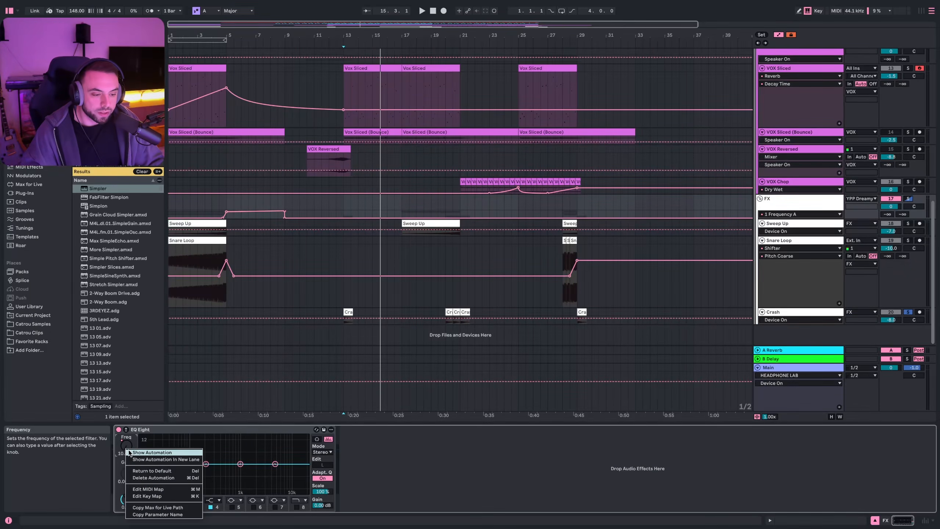
{"action": "scroll", "coordinate": [218, 216], "scroll_direction": "up", "scroll_amount": 5}
{"action": "scroll", "coordinate": [237, 213], "scroll_direction": "up", "scroll_amount": 5}
{"action": "left_click", "coordinate": [227, 222]}
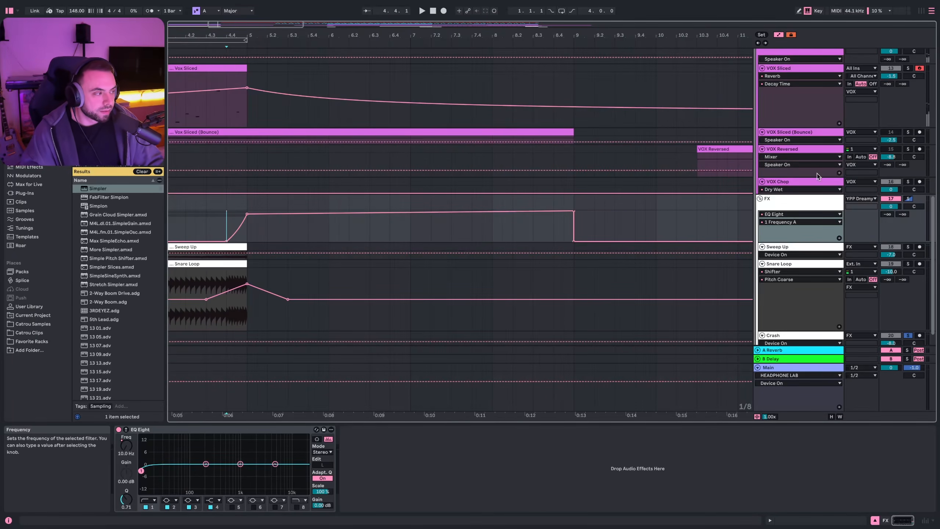
{"action": "key", "text": "space"}
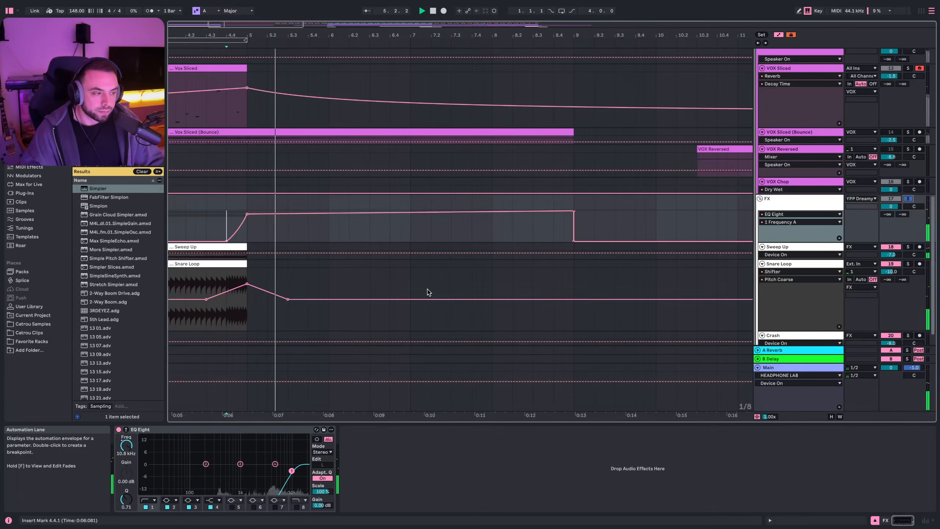
Play the full arrangement from bar 1 with no track soloed
{"action": "left_click", "coordinate": [348, 246]}
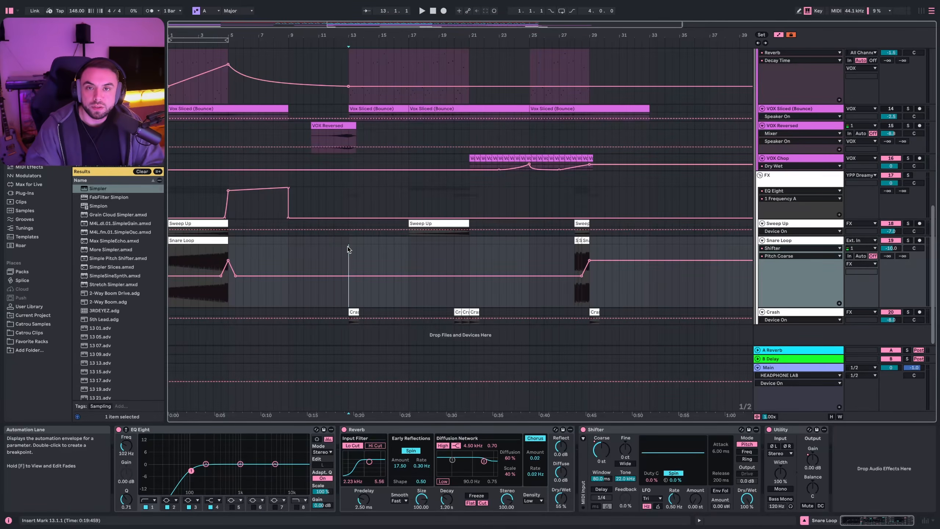
{"action": "scroll", "coordinate": [484, 169], "scroll_direction": "up", "scroll_amount": 15}
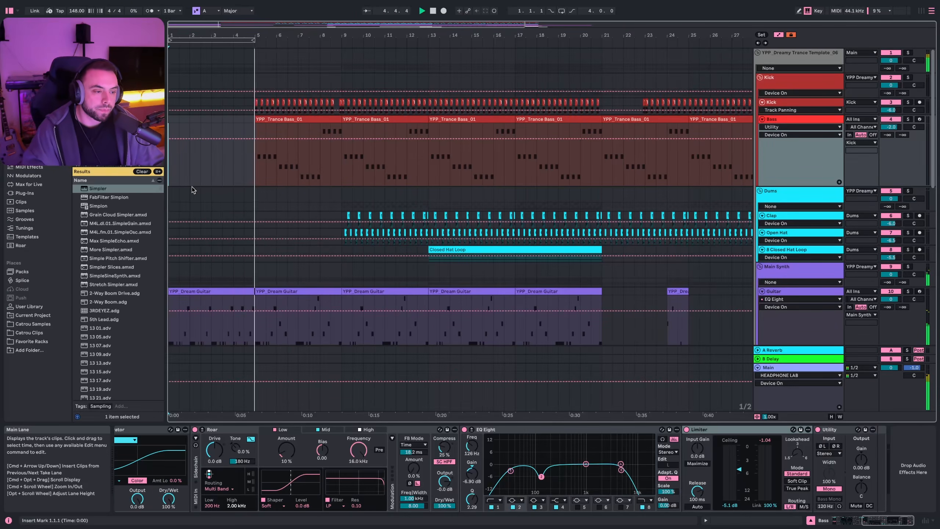
{"action": "key", "text": "space"}
{"action": "scroll", "coordinate": [195, 192], "scroll_direction": "down", "scroll_amount": 4}
Play the soloed Guitar from bar 1 with its Auto Filter Frequency automation shown, and bring up its Echo Dry Wet automation
{"action": "left_click", "coordinate": [195, 211]}
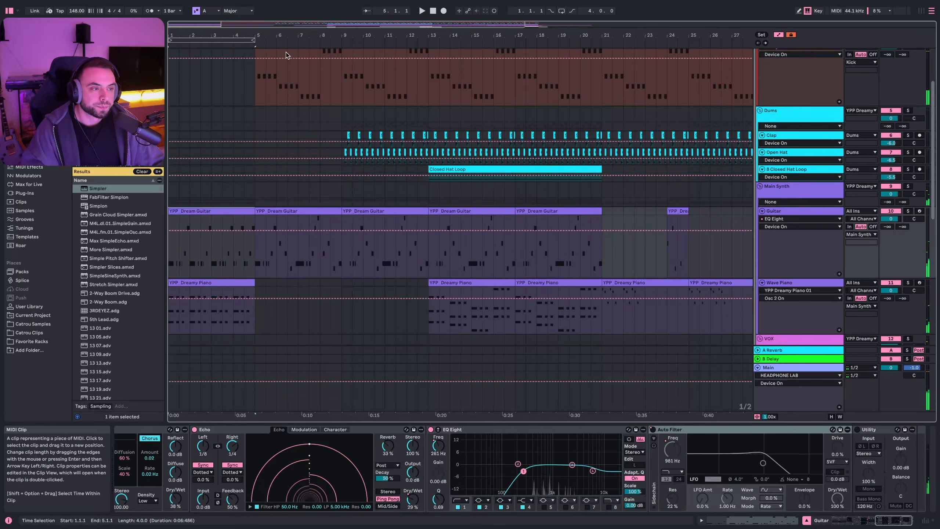
{"action": "left_click", "coordinate": [433, 13]}
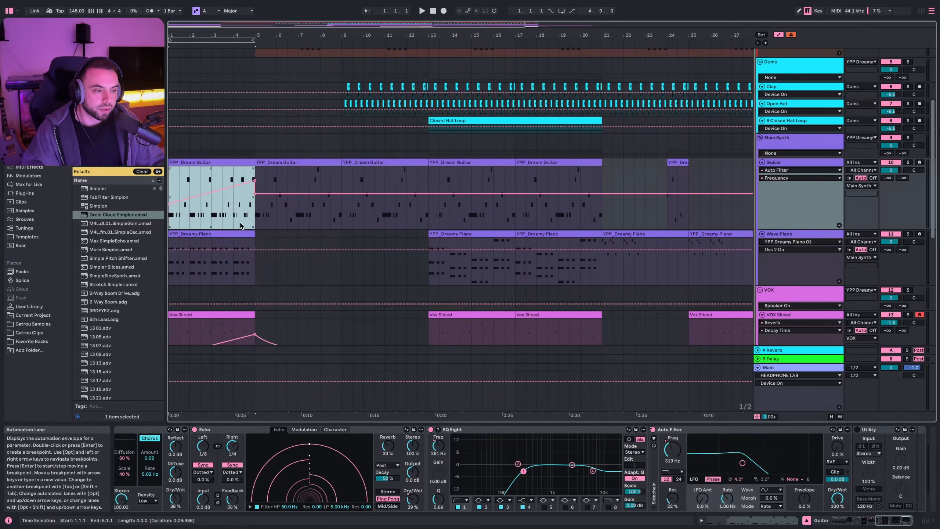
{"action": "key", "text": "space"}
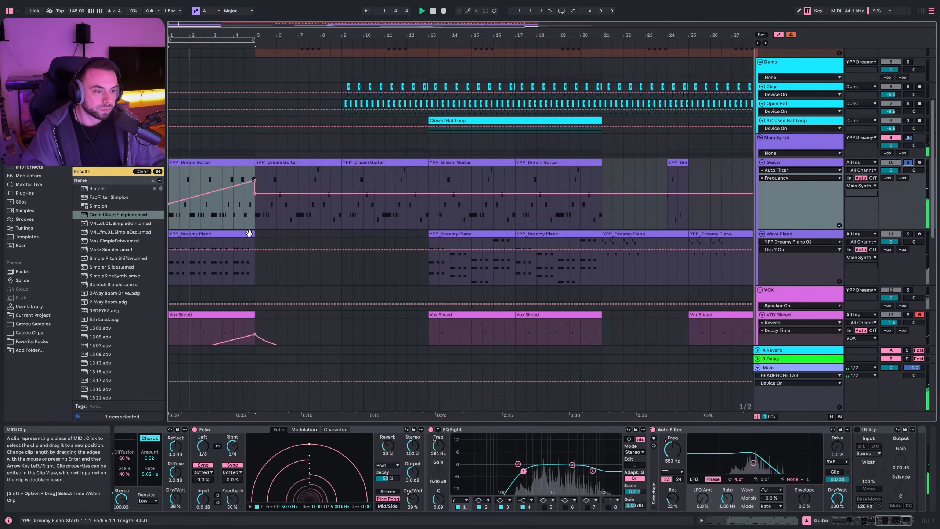
{"action": "scroll", "coordinate": [449, 460], "scroll_direction": "up", "scroll_amount": 6}
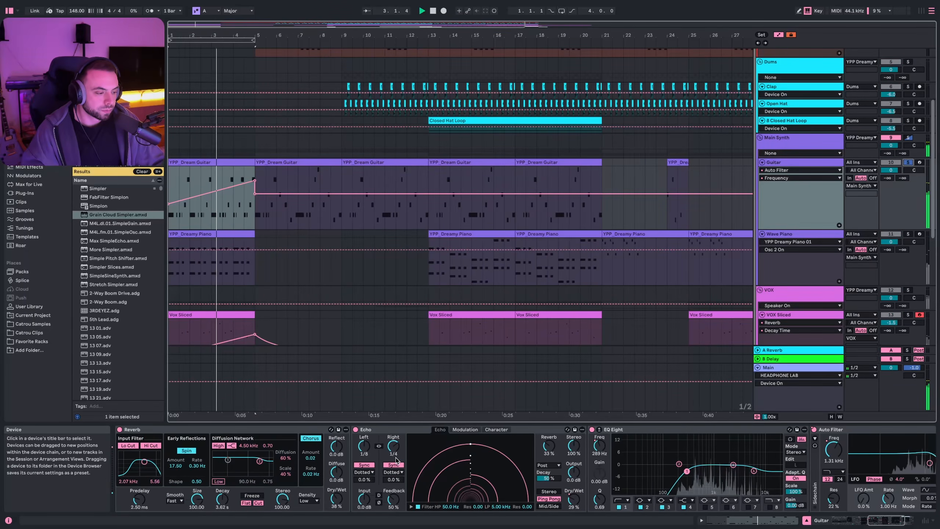
{"action": "scroll", "coordinate": [396, 461], "scroll_direction": "up", "scroll_amount": 6}
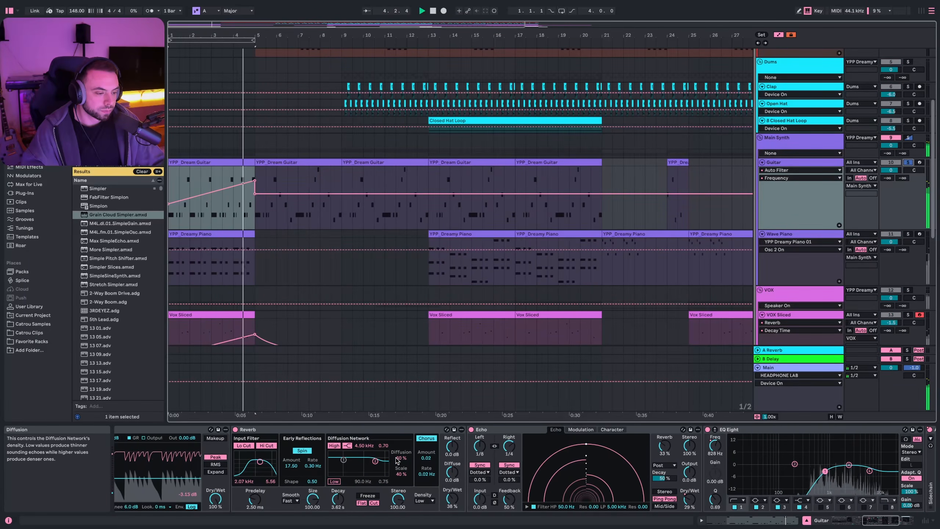
{"action": "scroll", "coordinate": [396, 462], "scroll_direction": "down", "scroll_amount": 6}
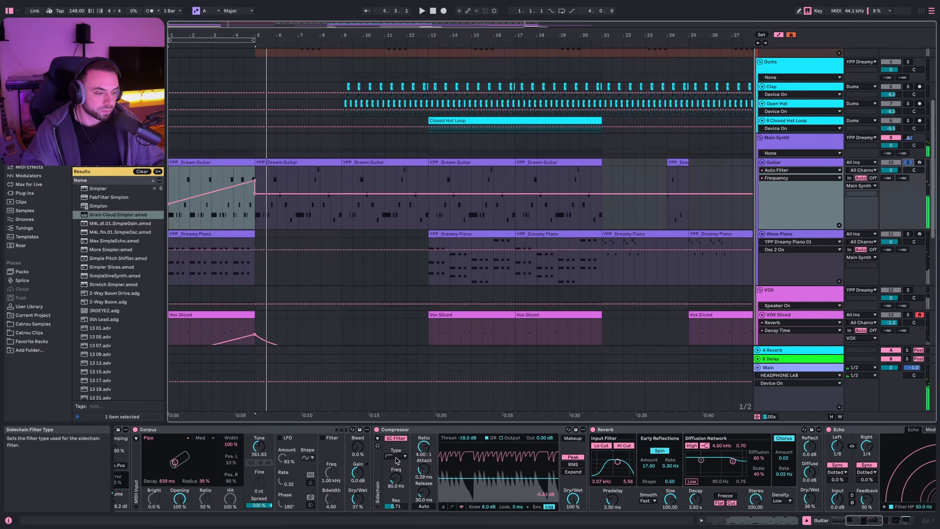
{"action": "scroll", "coordinate": [395, 460], "scroll_direction": "down", "scroll_amount": 6}
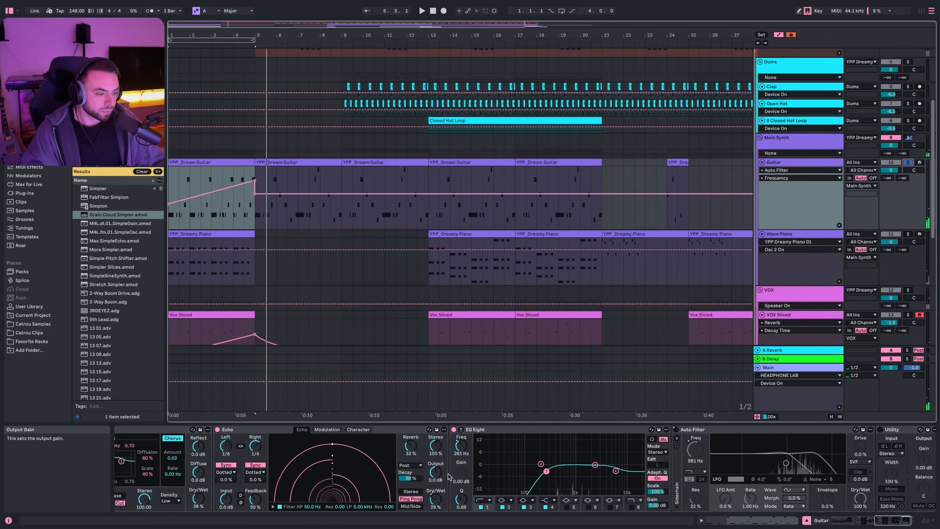
{"action": "right_click", "coordinate": [860, 458]}
Examine the Wave Piano's Utility Gain and Delay Dry/Wet automation and play the soloed track from bar 3
{"action": "left_click", "coordinate": [808, 259]}
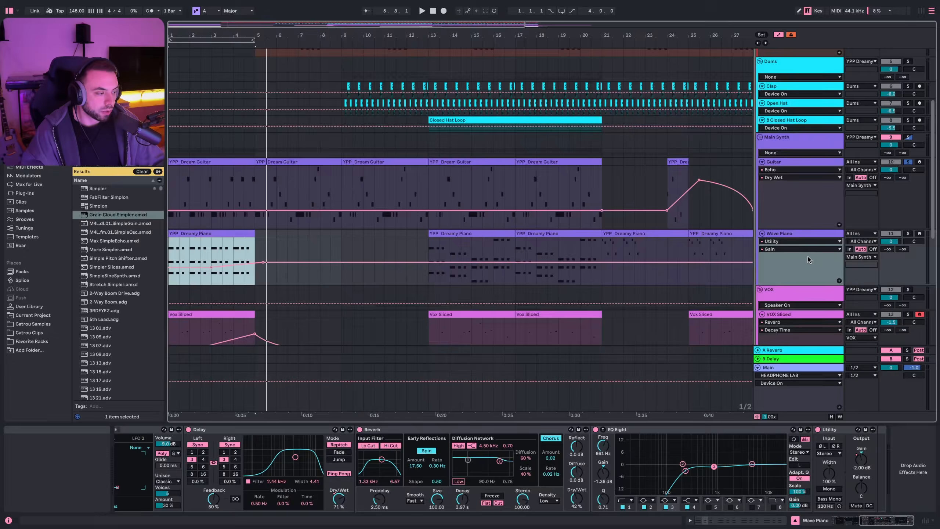
{"action": "left_click", "coordinate": [172, 255]}
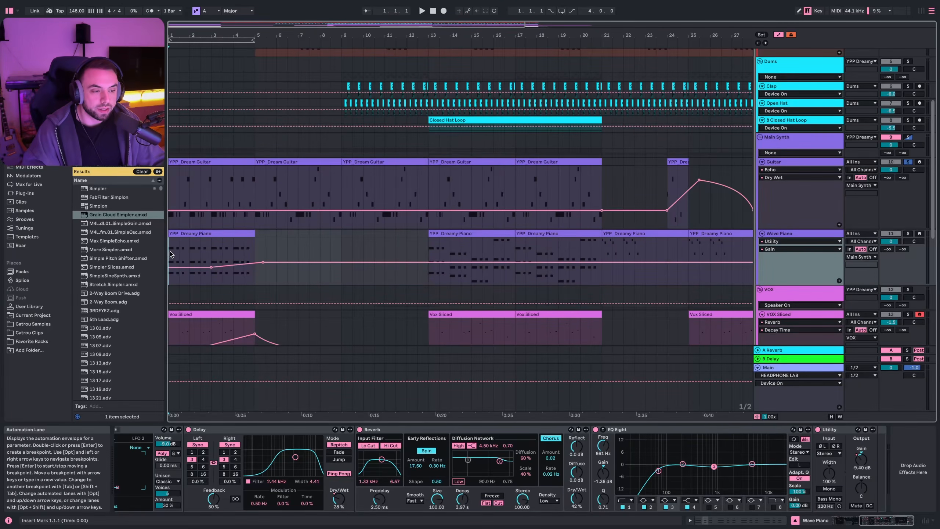
{"action": "left_click_drag", "start_coordinate": [172, 255], "coordinate": [247, 241]}
{"action": "scroll", "coordinate": [248, 253], "scroll_direction": "down", "scroll_amount": 2}
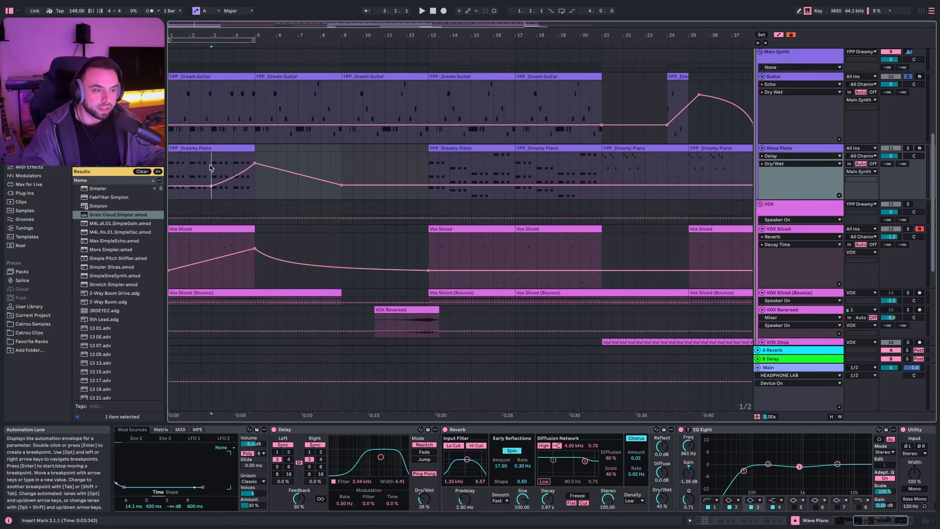
{"action": "key", "text": "space"}
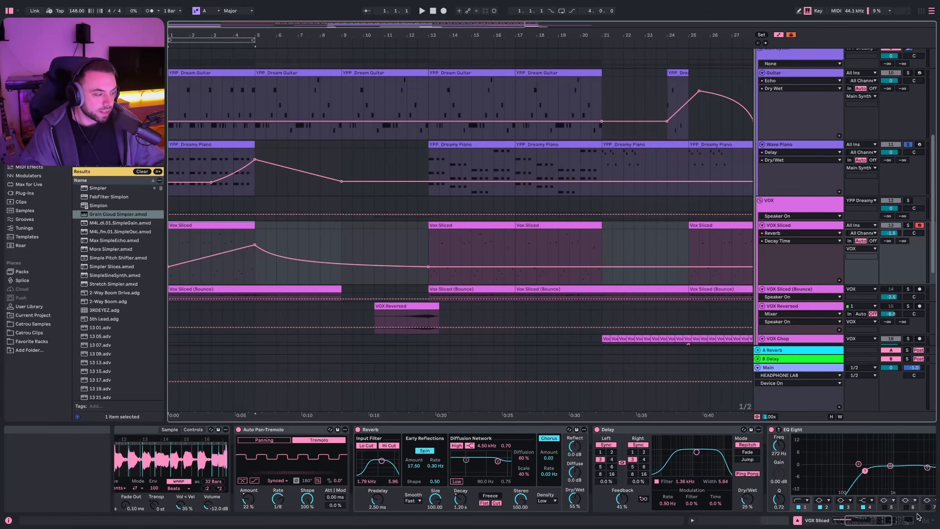
Show the Reverb Decay Time automation on VOX Sliced and play the soloed track from 3.1.1
{"action": "left_click_drag", "start_coordinate": [887, 518], "coordinate": [913, 521]}
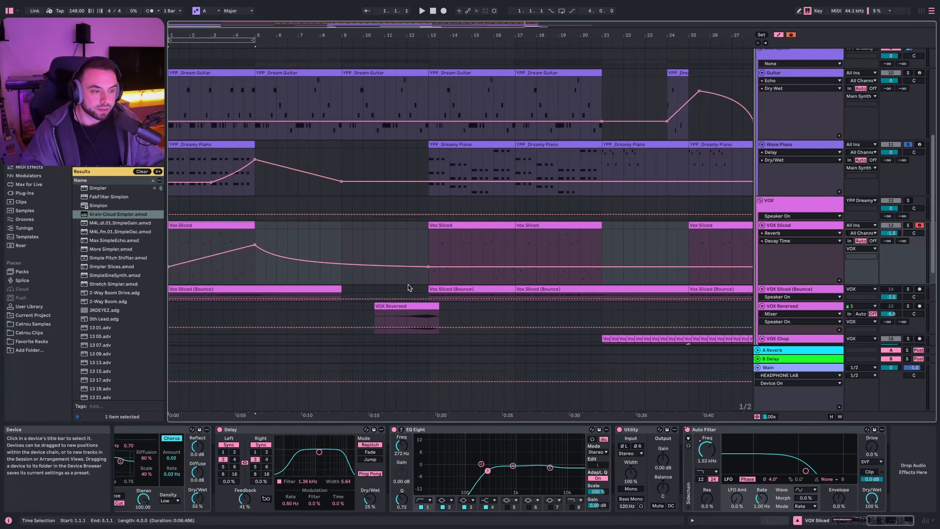
{"action": "scroll", "coordinate": [289, 498], "scroll_direction": "left", "scroll_amount": 5}
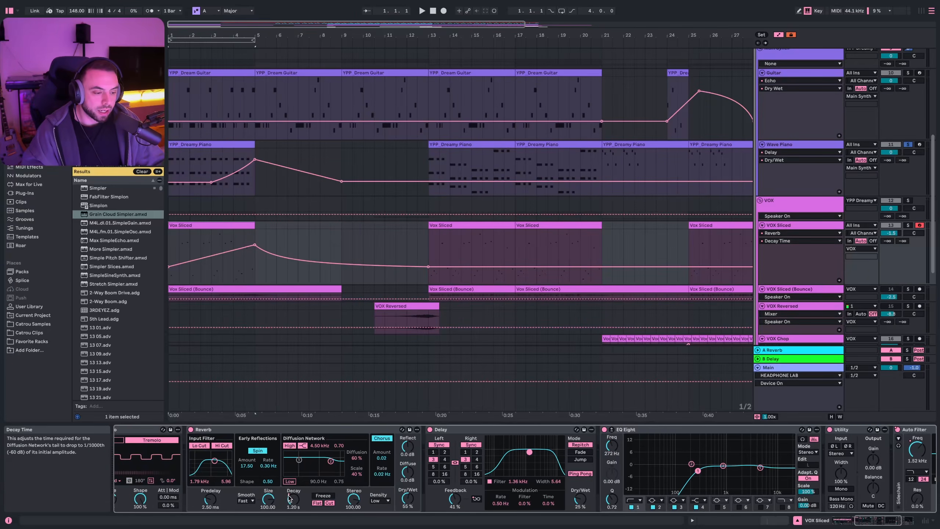
{"action": "right_click", "coordinate": [289, 497]}
{"action": "left_click", "coordinate": [312, 425]}
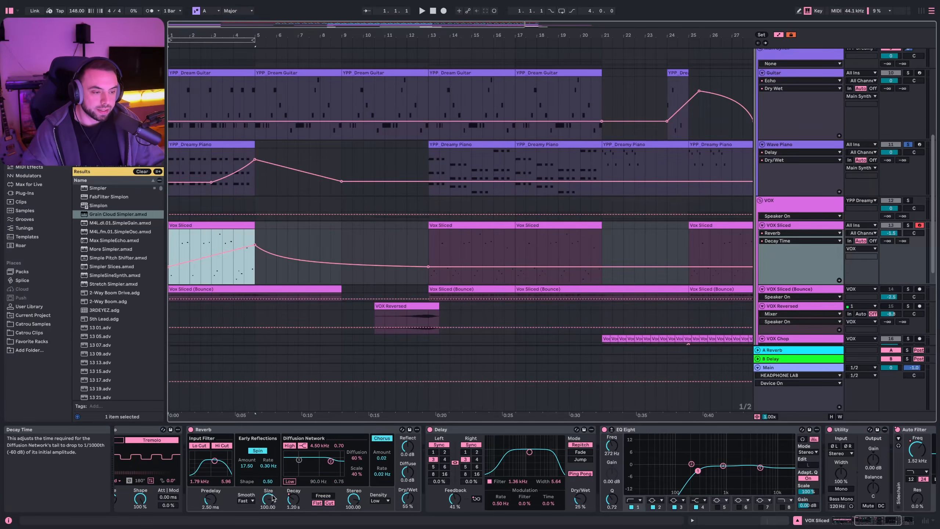
{"action": "left_click", "coordinate": [170, 247]}
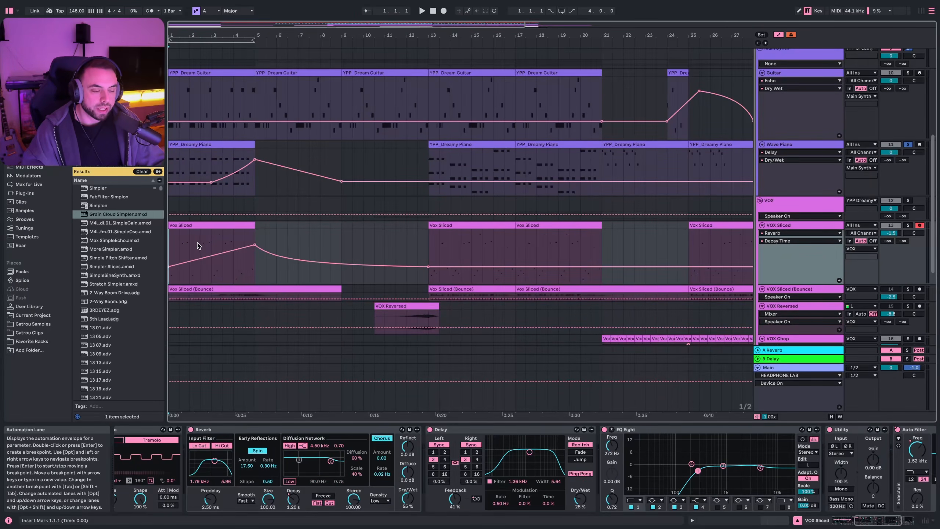
{"action": "left_click", "coordinate": [211, 242]}
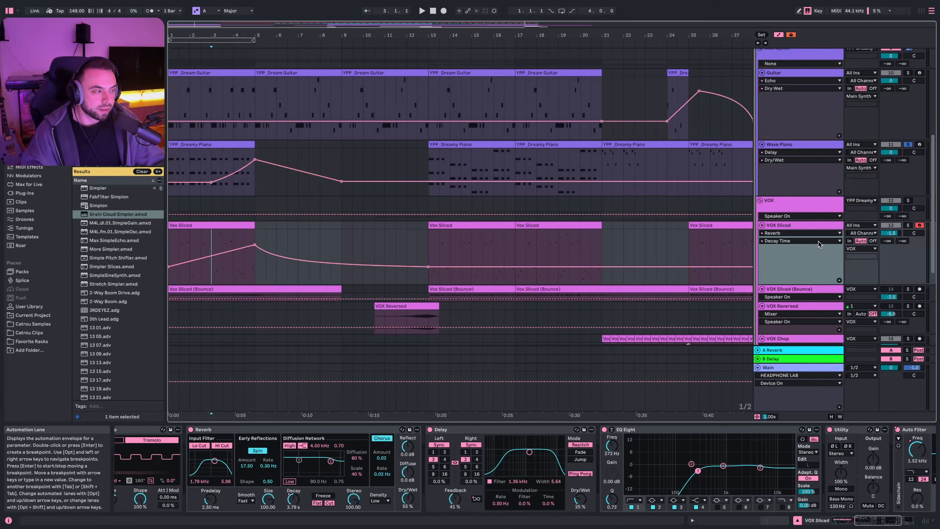
{"action": "key", "text": "space"}
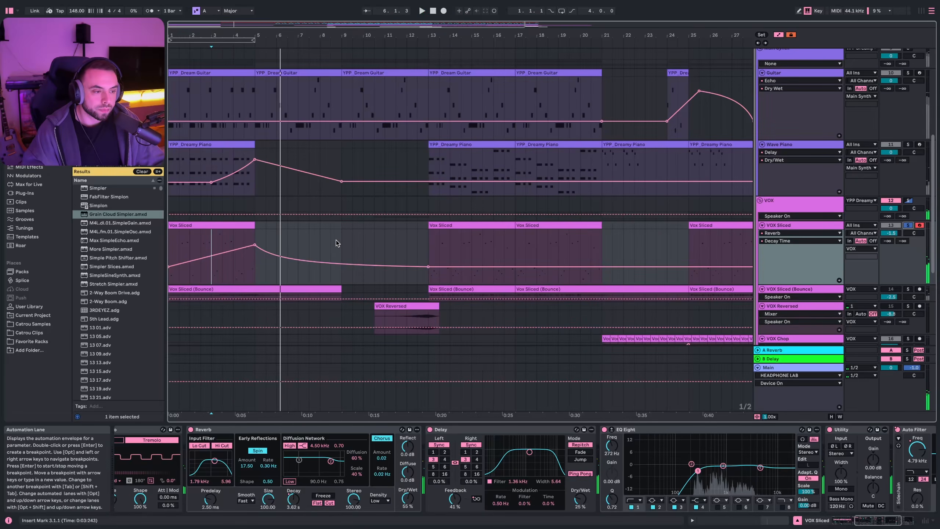
Examine the Sweep Up and Snare Loop clips in bars 1 to 5, including the Snare Loop's Shifter Pitch Coarse automation
{"action": "scroll", "coordinate": [337, 243], "scroll_direction": "down", "scroll_amount": 5}
{"action": "left_click", "coordinate": [215, 276]}
{"action": "left_click", "coordinate": [214, 278]}
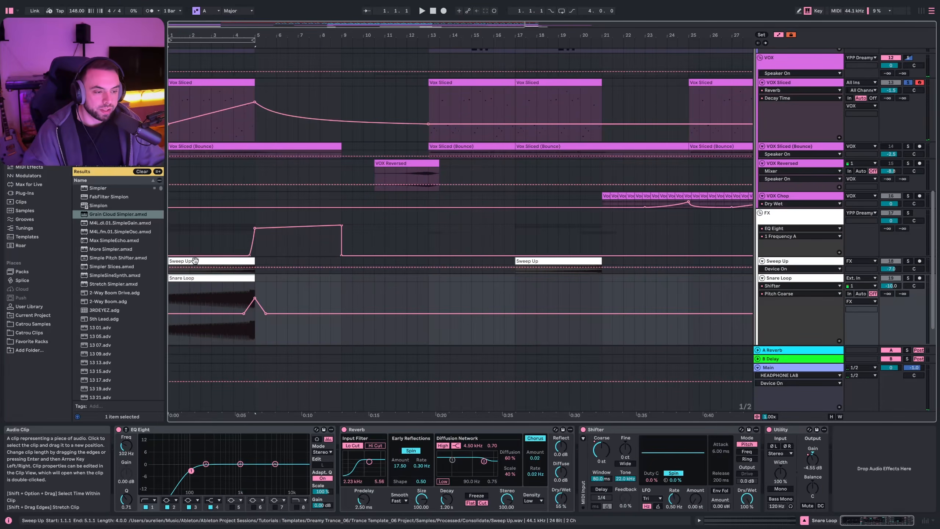
{"action": "left_click", "coordinate": [195, 261]}
{"action": "left_click", "coordinate": [195, 278]}
{"action": "scroll", "coordinate": [199, 292], "scroll_direction": "down", "scroll_amount": 2}
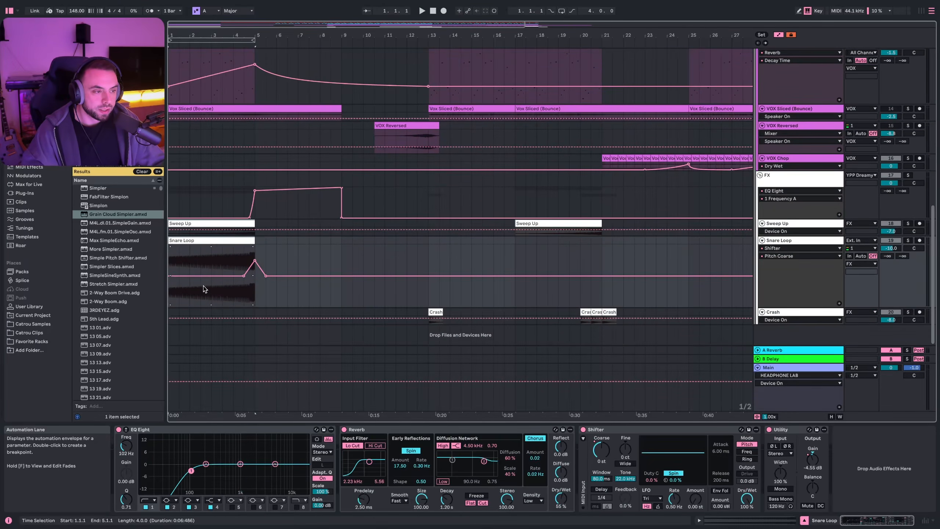
Play the full arrangement from the start of the Trance Bass at 5.1.1
{"action": "scroll", "coordinate": [302, 202], "scroll_direction": "up", "scroll_amount": 10}
{"action": "scroll", "coordinate": [277, 213], "scroll_direction": "right", "scroll_amount": 8}
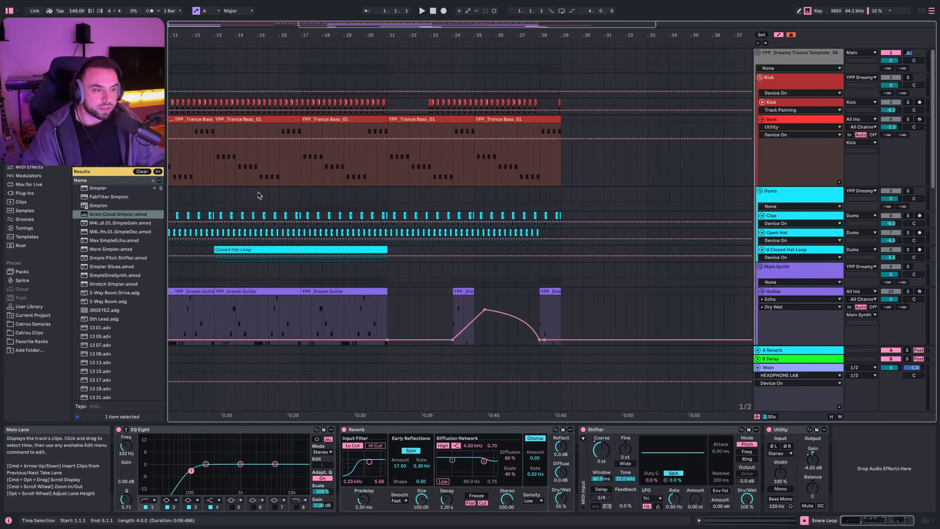
{"action": "scroll", "coordinate": [260, 185], "scroll_direction": "left", "scroll_amount": 8}
{"action": "left_click", "coordinate": [260, 171]}
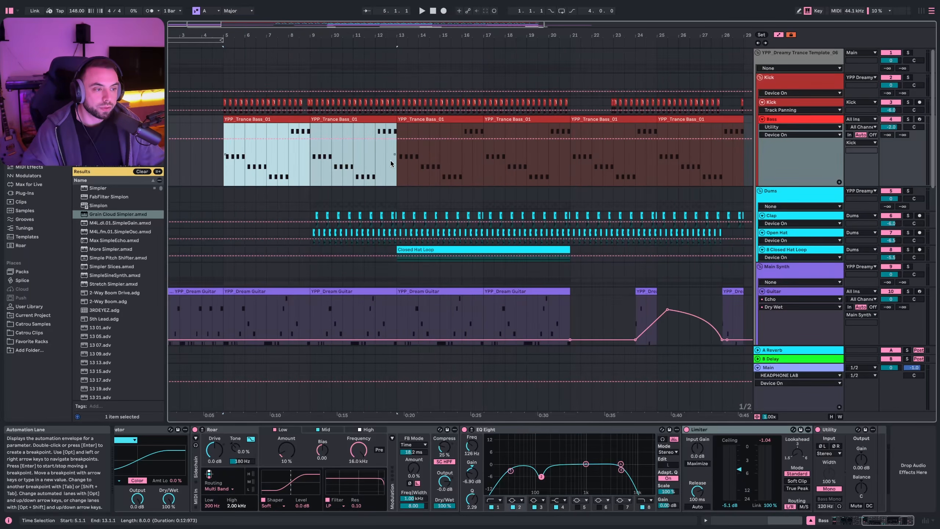
{"action": "left_click", "coordinate": [224, 169]}
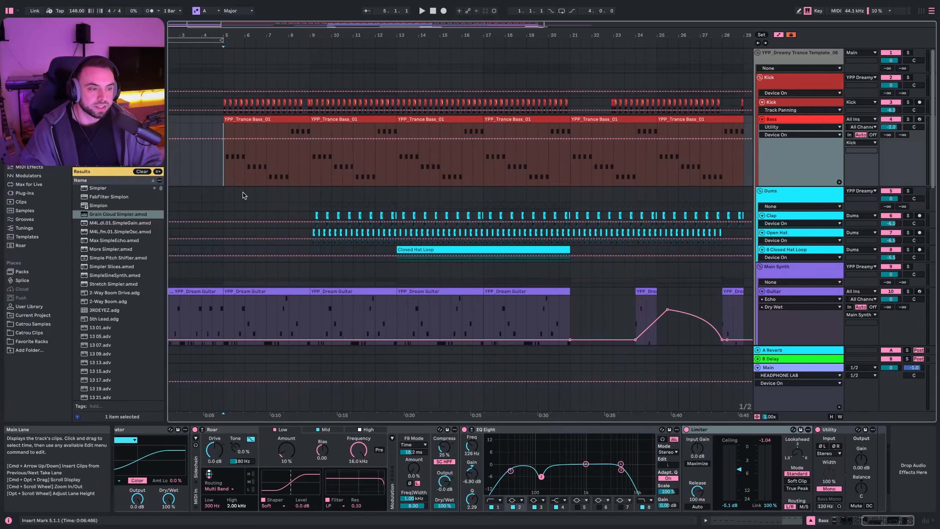
{"action": "key", "text": "space"}
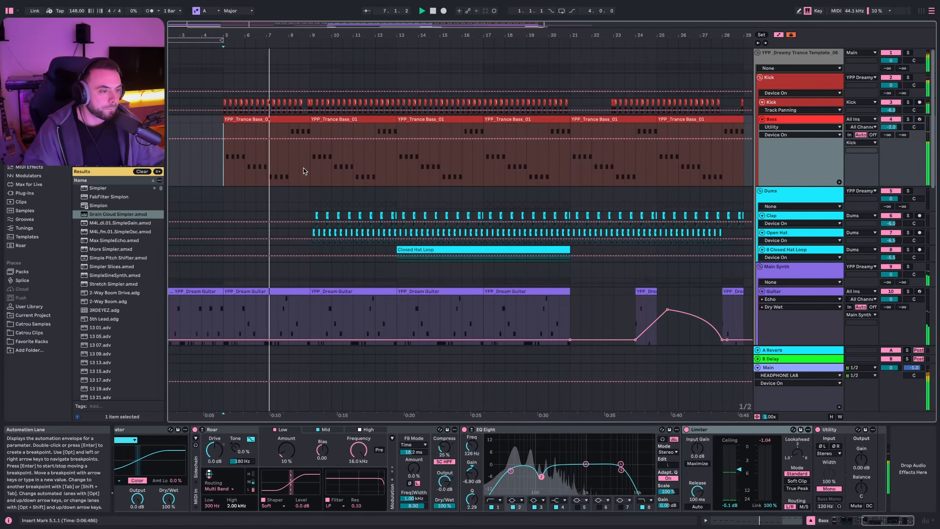
{"action": "scroll", "coordinate": [304, 170], "scroll_direction": "down", "scroll_amount": 2}
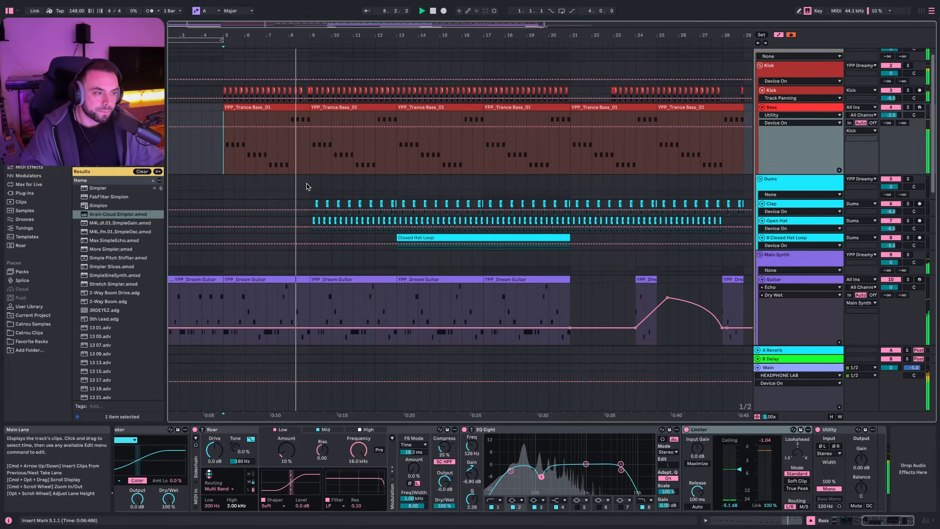
{"action": "scroll", "coordinate": [308, 184], "scroll_direction": "down", "scroll_amount": 1}
{"action": "scroll", "coordinate": [311, 182], "scroll_direction": "up", "scroll_amount": 1}
{"action": "key", "text": "space"}
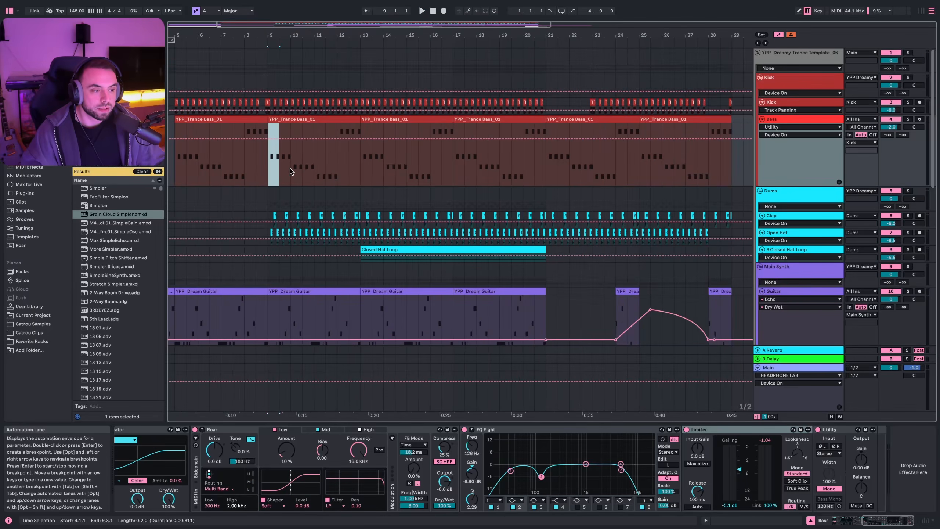
Examine the extra Trance Kick just before bar 9 in an enlarged Kick track without automation lanes, and play from 8.4.1
{"action": "left_click_drag", "start_coordinate": [291, 169], "coordinate": [361, 172]}
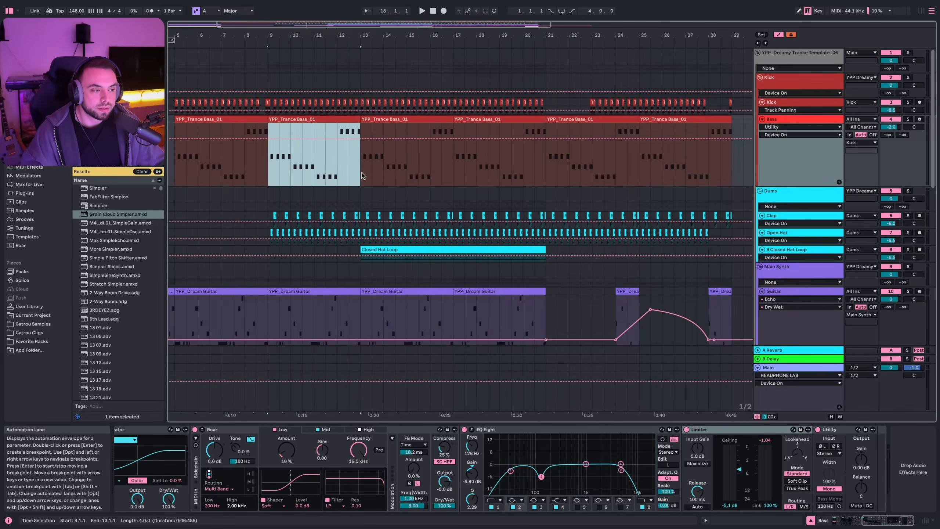
{"action": "left_click", "coordinate": [266, 168]}
{"action": "scroll", "coordinate": [262, 167], "scroll_direction": "up", "scroll_amount": 10}
{"action": "left_click_drag", "start_coordinate": [299, 103], "coordinate": [348, 103]}
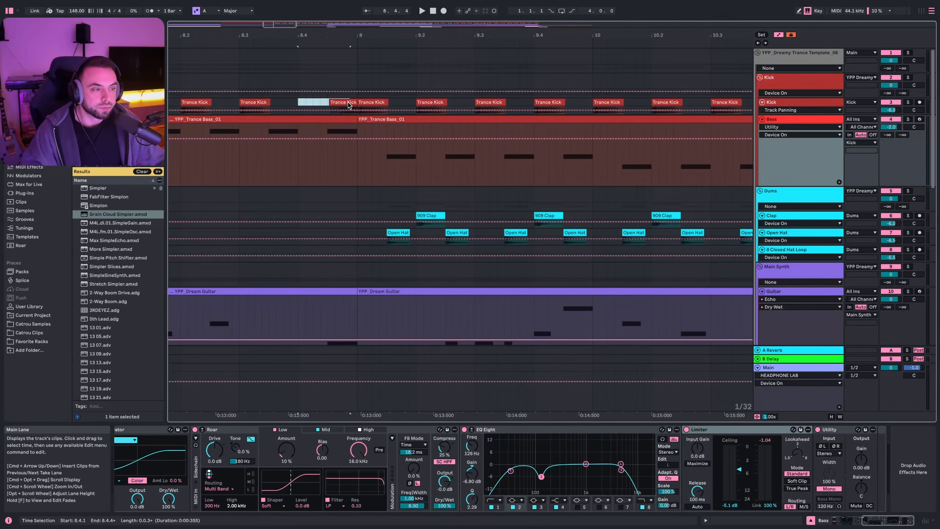
{"action": "scroll", "coordinate": [323, 109], "scroll_direction": "right", "scroll_amount": 1}
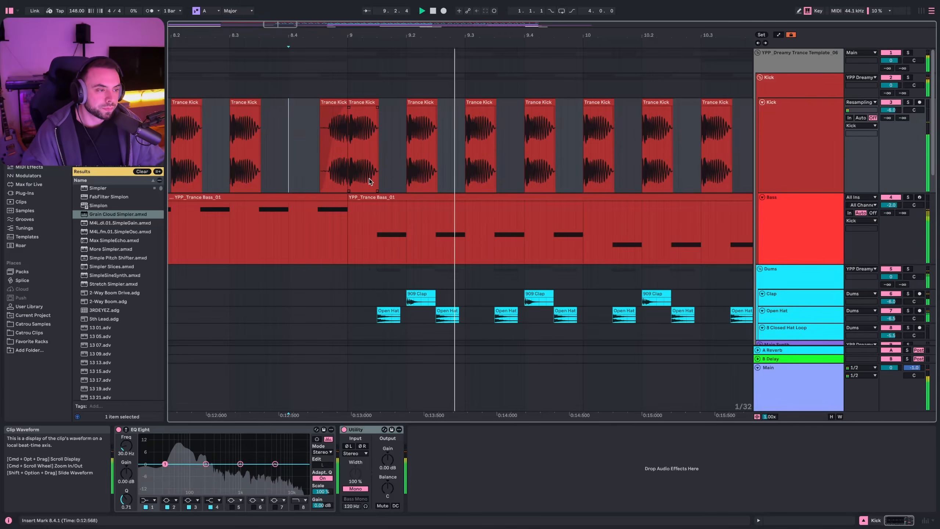
{"action": "key", "text": "space"}
{"action": "scroll", "coordinate": [314, 247], "scroll_direction": "down", "scroll_amount": 3}
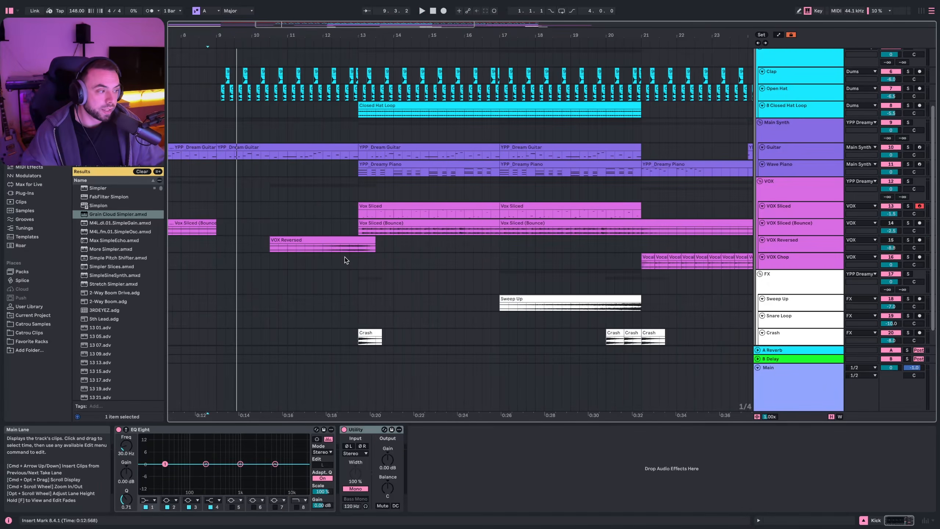
Solo the VOX Reversed track and play it from 12.1.1
{"action": "left_click", "coordinate": [324, 250]}
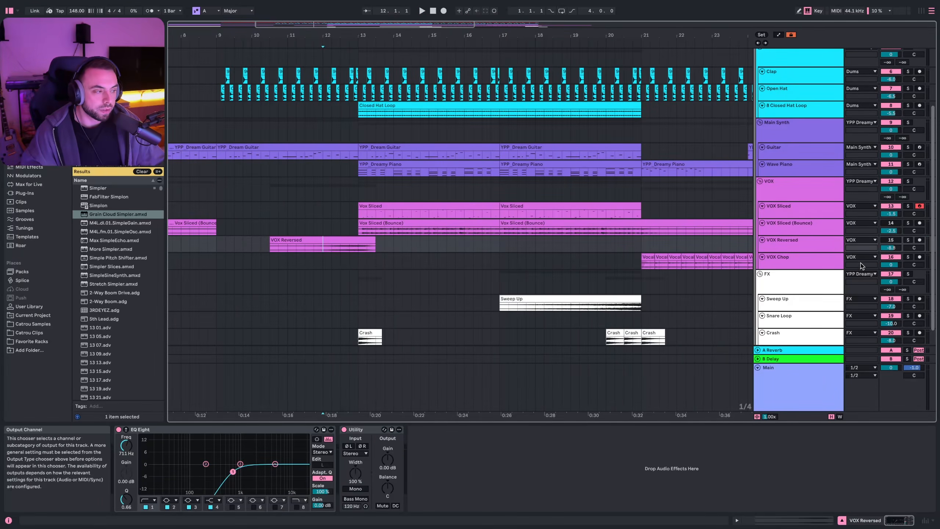
{"action": "left_click", "coordinate": [908, 258]}
{"action": "left_click", "coordinate": [908, 240]}
{"action": "key", "text": "space"}
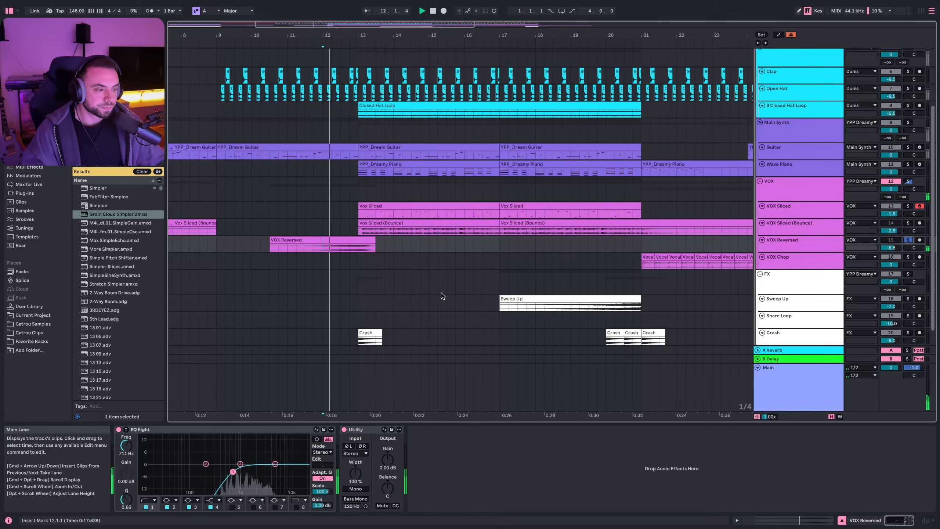
{"action": "scroll", "coordinate": [352, 248], "scroll_direction": "down", "scroll_amount": 1}
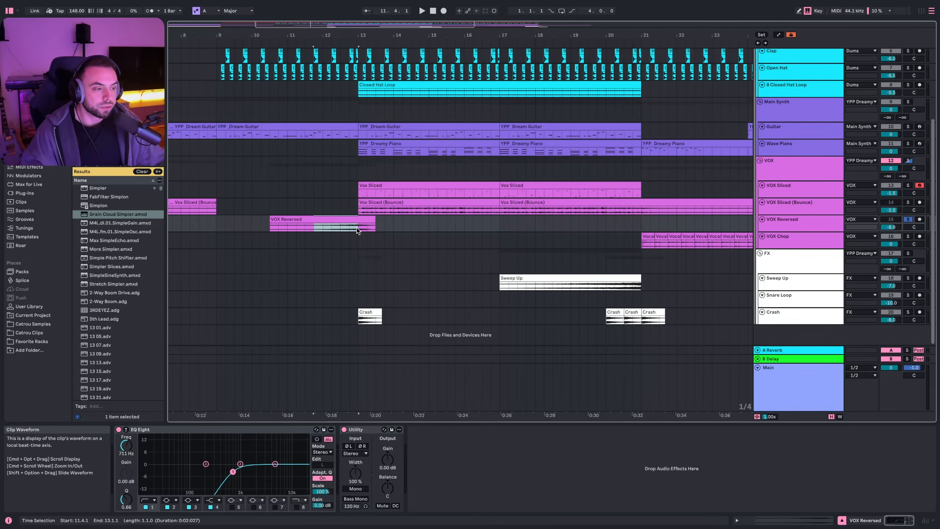
Mark bars 13 to 21 on VOX Reversed, unsolo the track and place the insert marker at 13.1.1 on VOX Sliced
{"action": "left_click_drag", "start_coordinate": [357, 228], "coordinate": [639, 221]}
{"action": "scroll", "coordinate": [639, 221], "scroll_direction": "up", "scroll_amount": 5}
{"action": "scroll", "coordinate": [639, 220], "scroll_direction": "right", "scroll_amount": 5}
{"action": "scroll", "coordinate": [820, 181], "scroll_direction": "down", "scroll_amount": 3}
{"action": "left_click", "coordinate": [908, 294]}
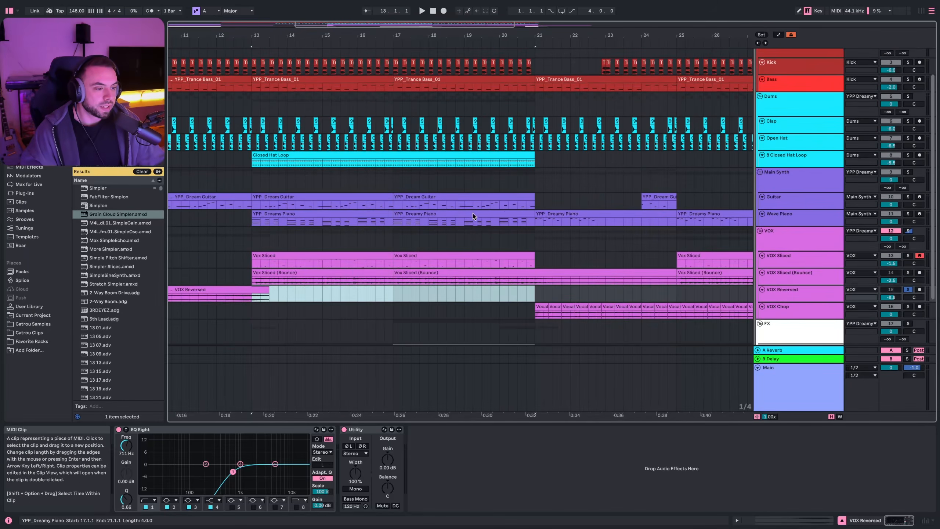
{"action": "scroll", "coordinate": [473, 214], "scroll_direction": "down", "scroll_amount": 1}
{"action": "left_click", "coordinate": [255, 260]}
{"action": "scroll", "coordinate": [388, 285], "scroll_direction": "up", "scroll_amount": 1}
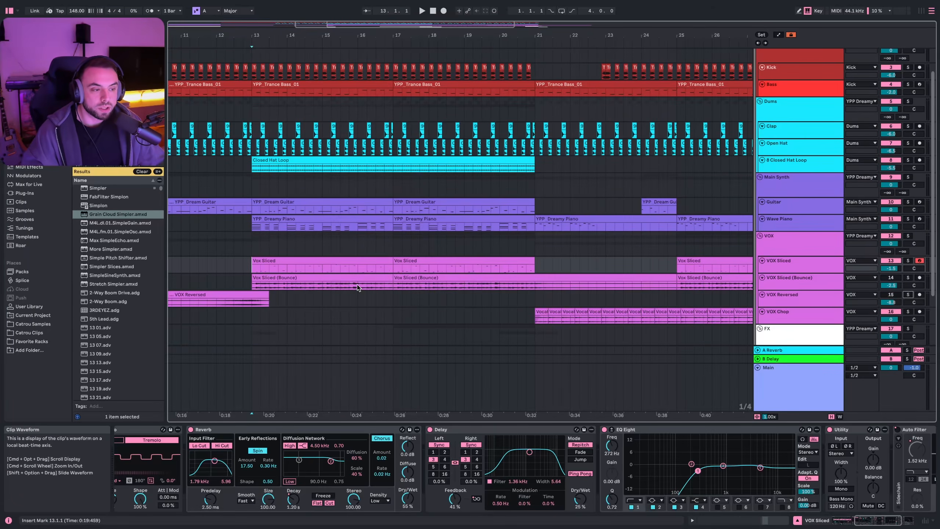
Examine the Dreamy Piano, Dream Guitar and Vox Sliced clips that start at bar 13, along with their effect chains
{"action": "left_click", "coordinate": [292, 220]}
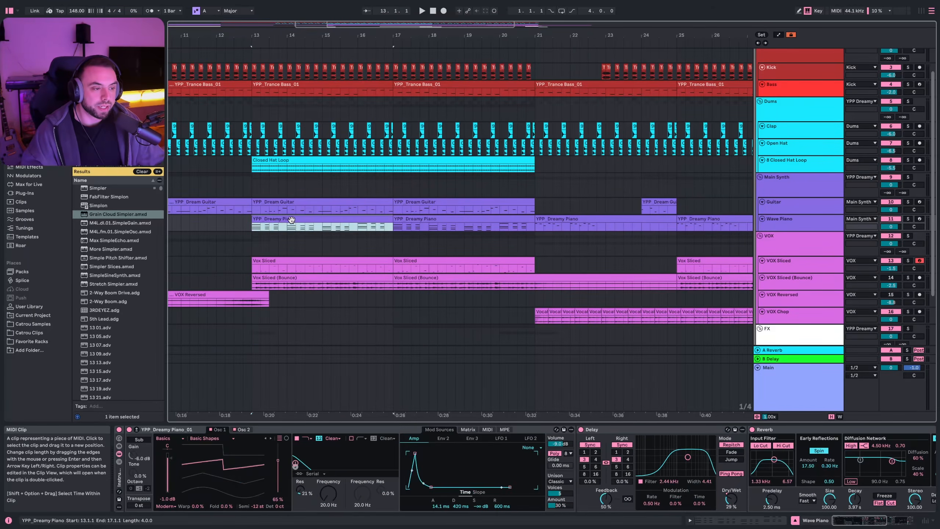
{"action": "scroll", "coordinate": [250, 293], "scroll_direction": "up", "scroll_amount": 1}
{"action": "left_click_drag", "start_coordinate": [249, 292], "coordinate": [531, 216]}
{"action": "left_click", "coordinate": [312, 230]}
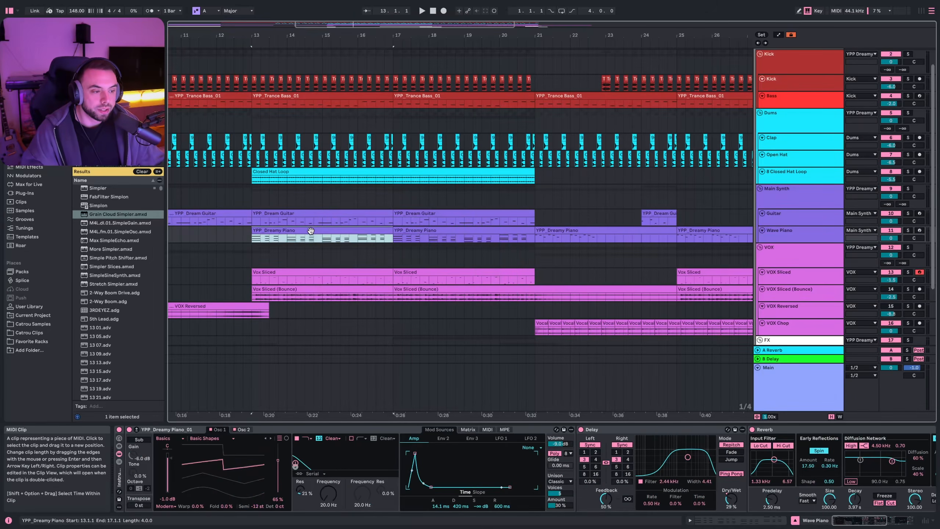
{"action": "left_click", "coordinate": [295, 272], "text": "shift"}
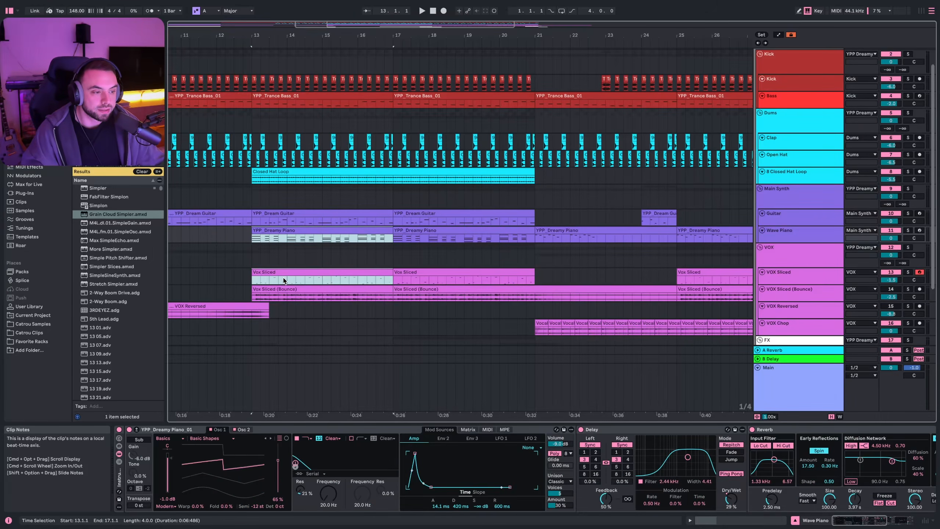
{"action": "scroll", "coordinate": [284, 278], "scroll_direction": "down", "scroll_amount": 1}
{"action": "left_click", "coordinate": [315, 200]}
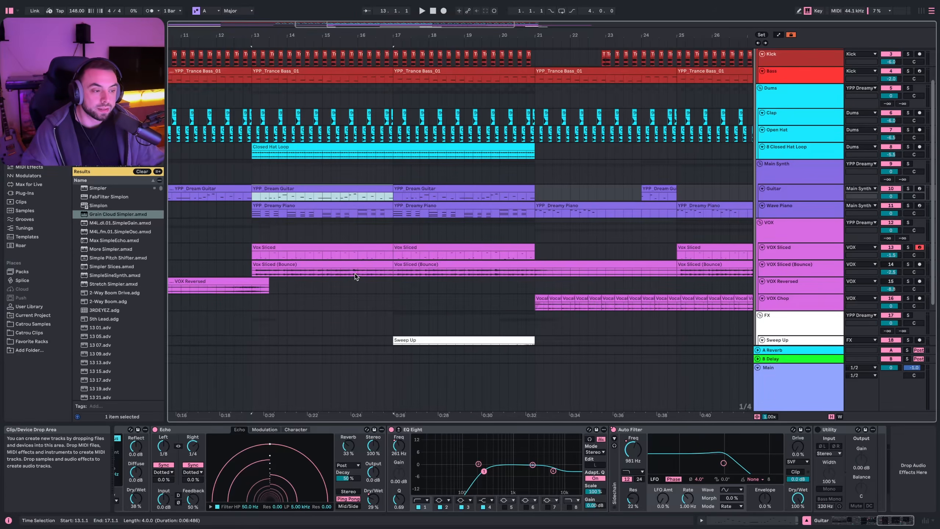
{"action": "left_click", "coordinate": [299, 272]}
{"action": "left_click", "coordinate": [298, 250]}
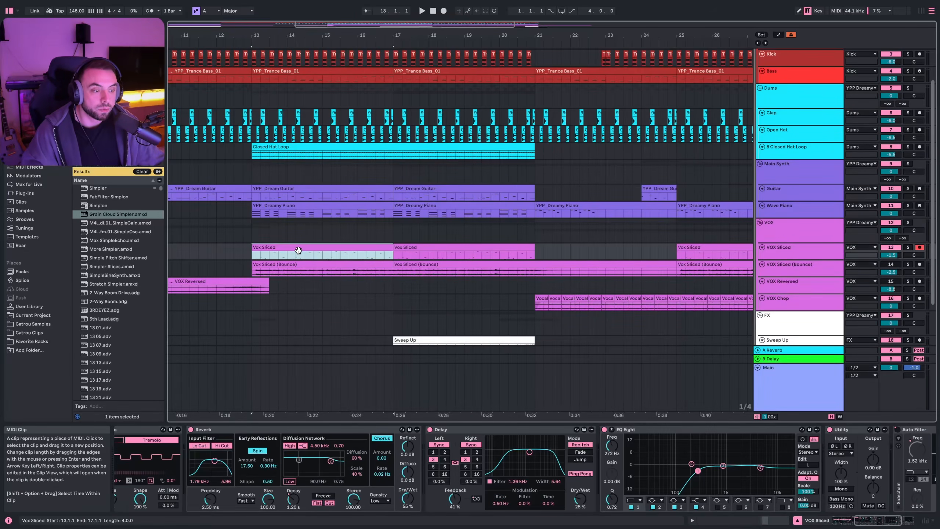
Bypass the Guitar's Auto Filter and play the arrangement from 13.1.1 to hear the unfiltered sound
{"action": "left_click", "coordinate": [788, 191]}
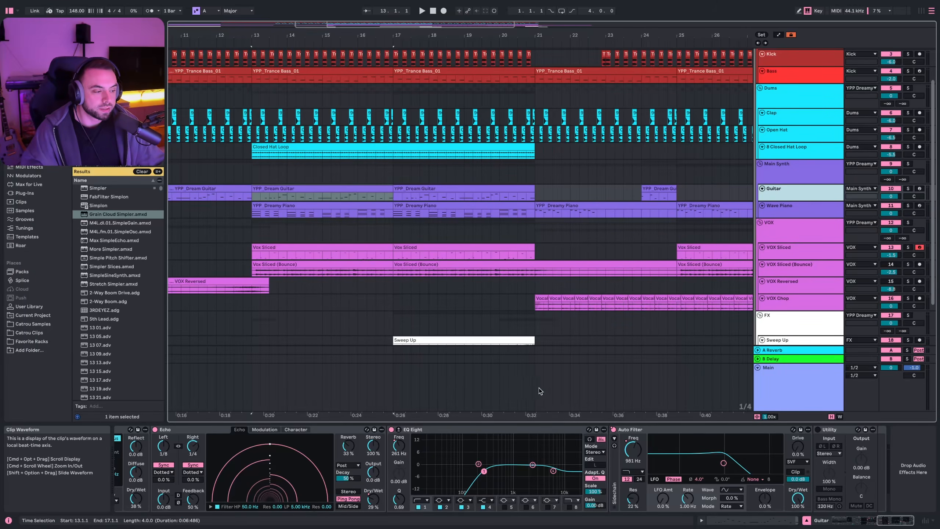
{"action": "left_click", "coordinate": [613, 429]}
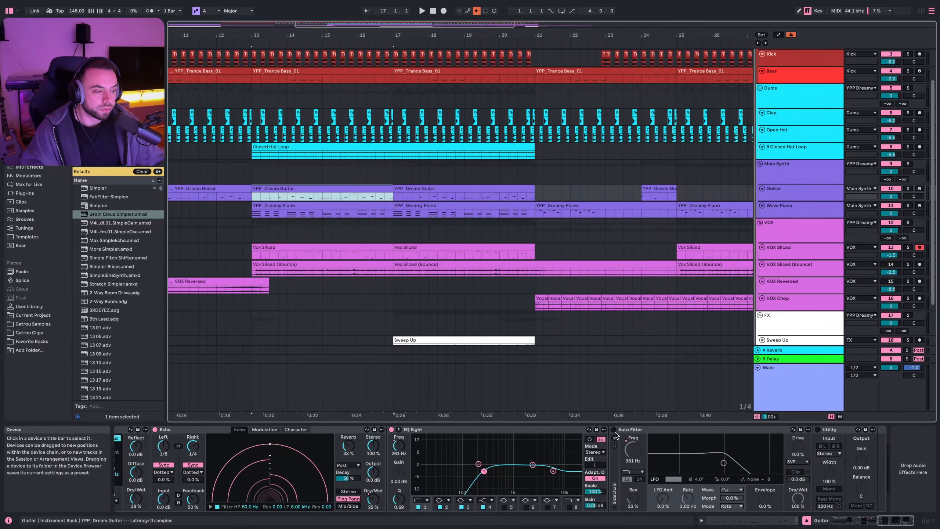
{"action": "left_click", "coordinate": [250, 231]}
{"action": "key", "text": "space"}
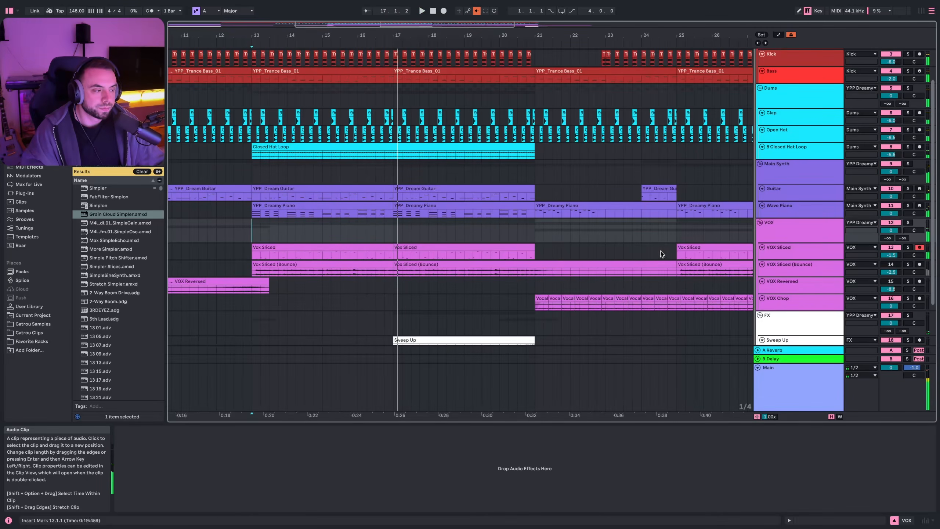
Turn the Guitar's Auto Filter back on and play the arrangement from 13.1.1 for comparison
{"action": "left_click", "coordinate": [783, 197]}
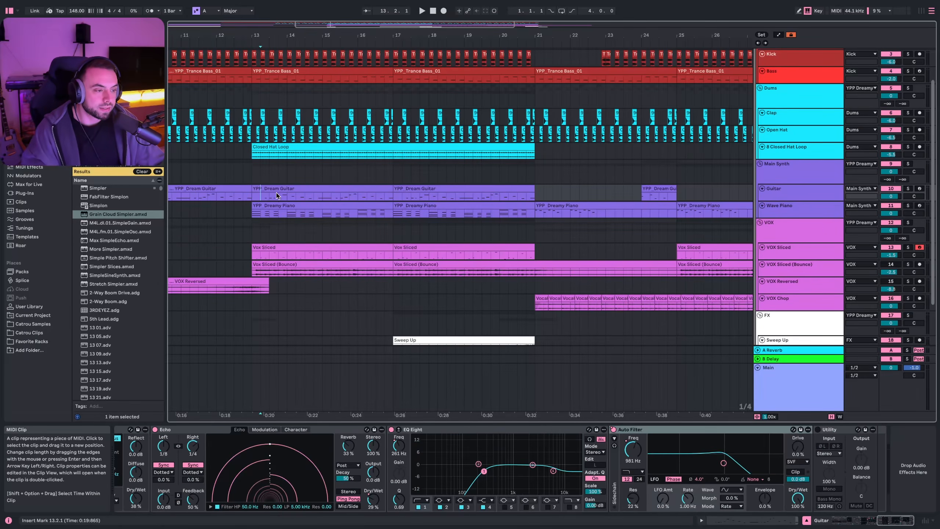
{"action": "left_click", "coordinate": [276, 192]}
{"action": "left_click", "coordinate": [750, 430]}
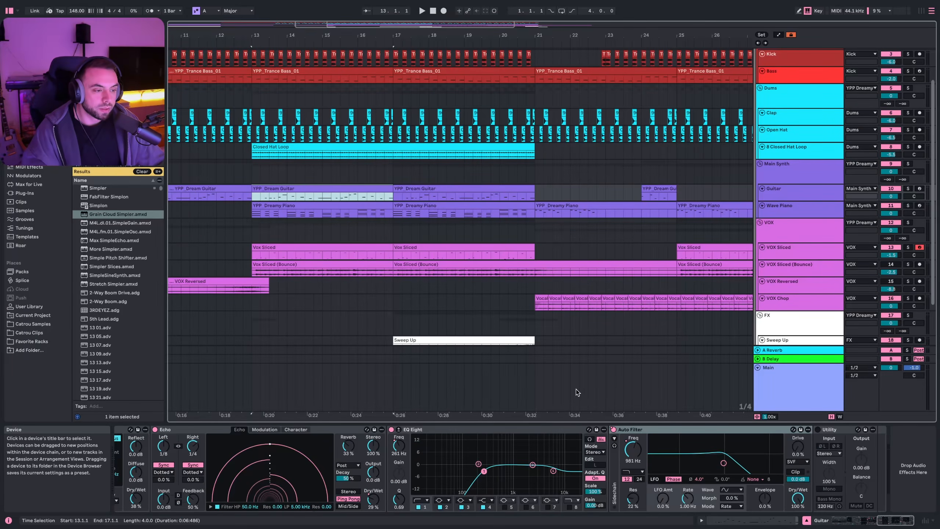
{"action": "left_click", "coordinate": [253, 255]}
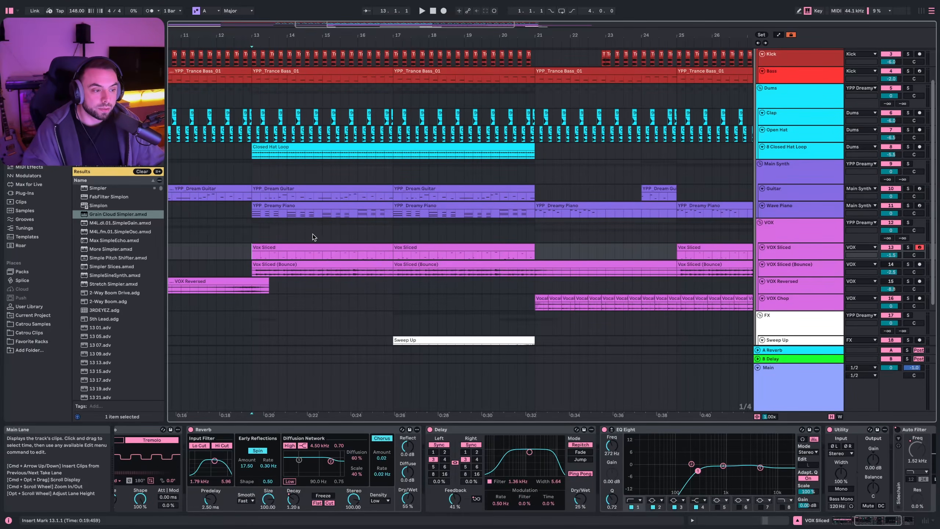
{"action": "key", "text": "space"}
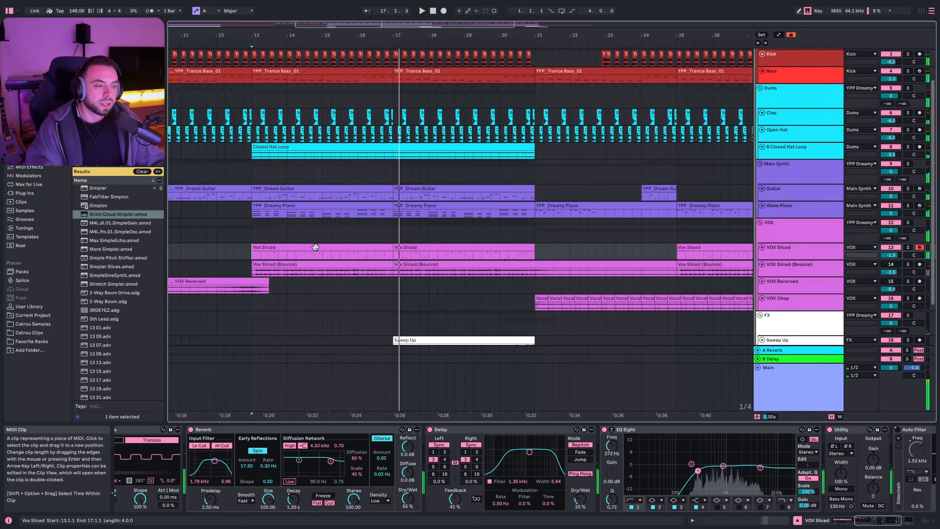
Stop playback and examine the Sweep Up clip at bar 17 and the three Crash clips starting at bar 20
{"action": "key", "text": "space"}
{"action": "left_click", "coordinate": [252, 248]}
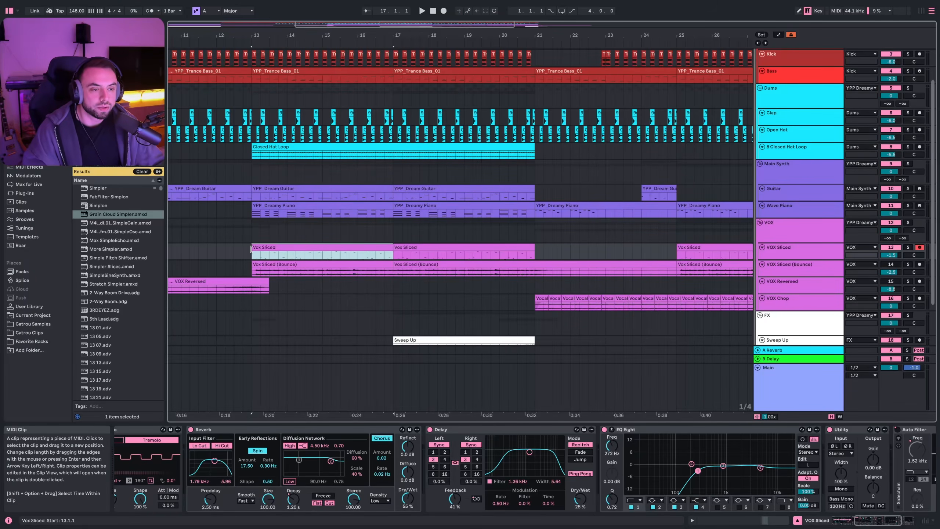
{"action": "scroll", "coordinate": [250, 249], "scroll_direction": "down", "scroll_amount": 3}
{"action": "left_click", "coordinate": [459, 286]}
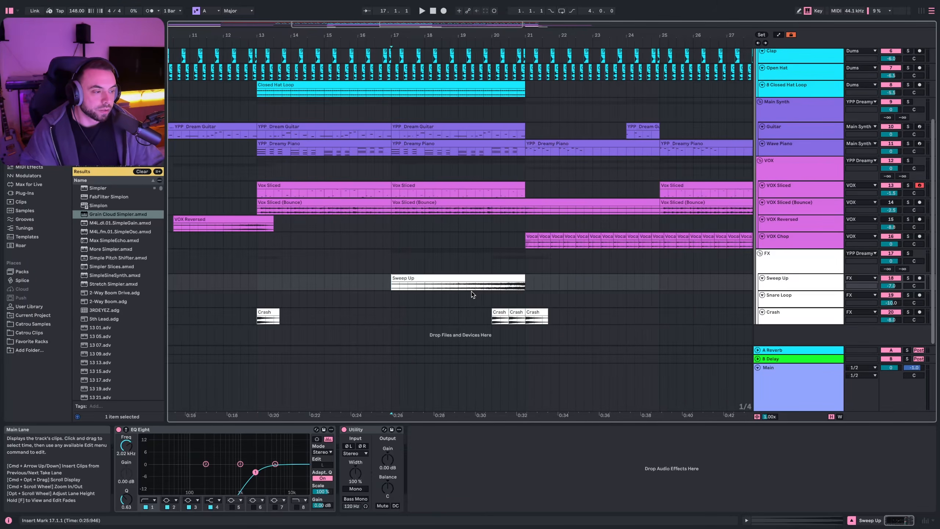
{"action": "left_click_drag", "start_coordinate": [460, 286], "coordinate": [525, 287]}
{"action": "left_click", "coordinate": [490, 319]}
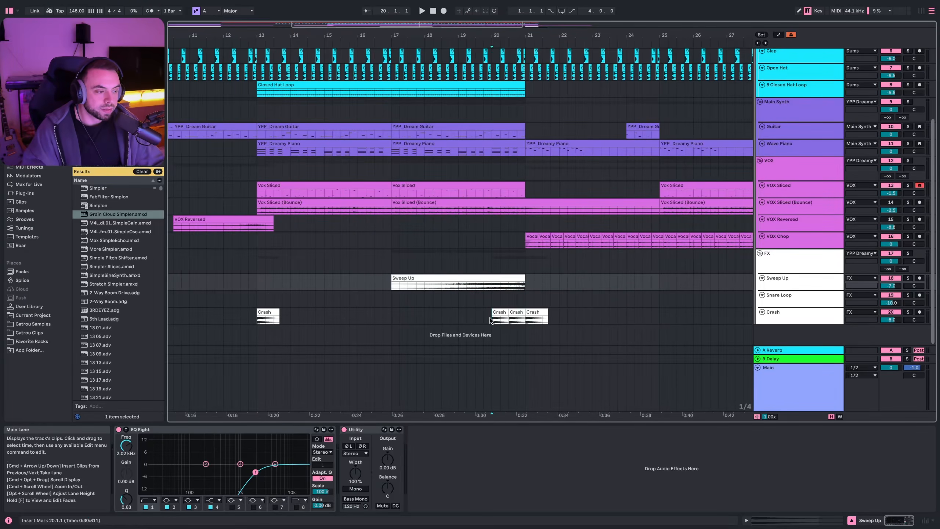
{"action": "left_click_drag", "start_coordinate": [550, 320], "coordinate": [555, 320]}
{"action": "scroll", "coordinate": [482, 318], "scroll_direction": "up", "scroll_amount": 3}
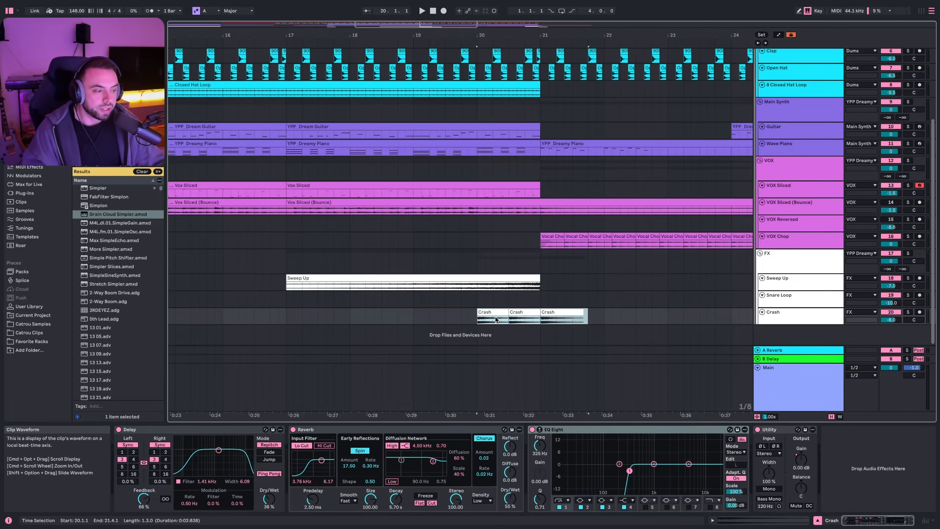
Play the arrangement from 19.1.1 through the Sweep Up and Crash transition into bar 21, and stop playback
{"action": "left_click", "coordinate": [475, 319]}
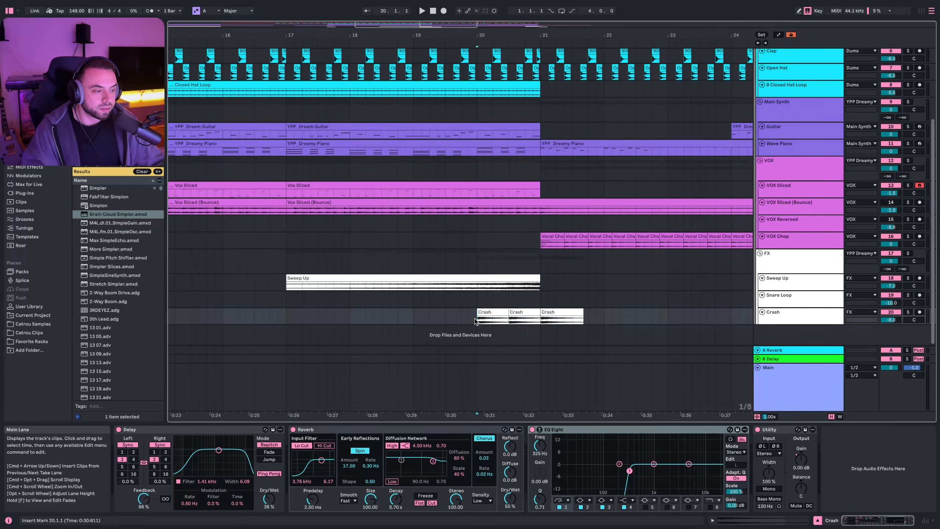
{"action": "left_click", "coordinate": [413, 317]}
{"action": "key", "text": "space"}
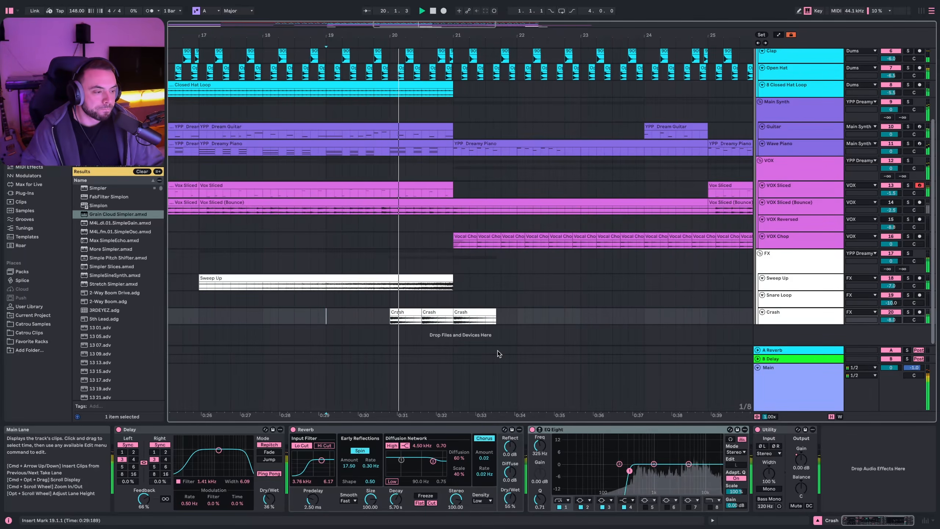
{"action": "scroll", "coordinate": [482, 338], "scroll_direction": "down", "scroll_amount": 5}
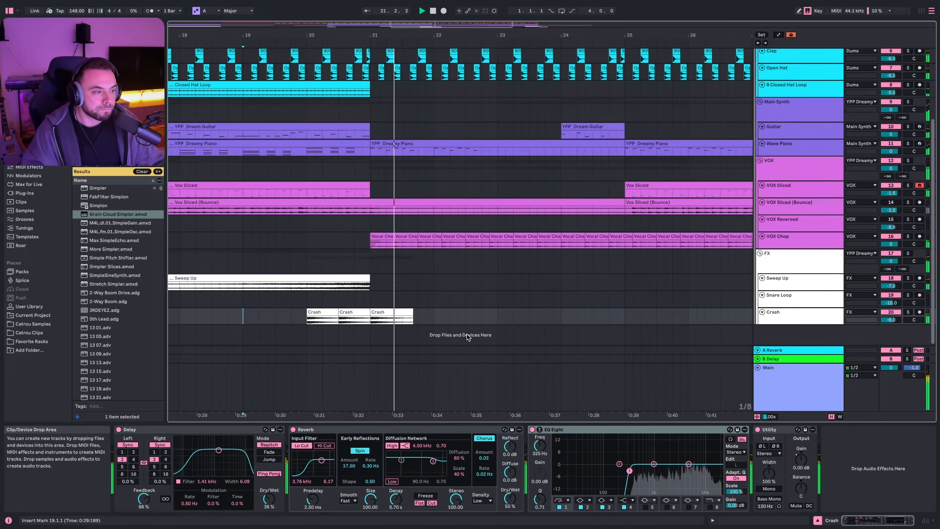
{"action": "scroll", "coordinate": [414, 317], "scroll_direction": "down", "scroll_amount": 3}
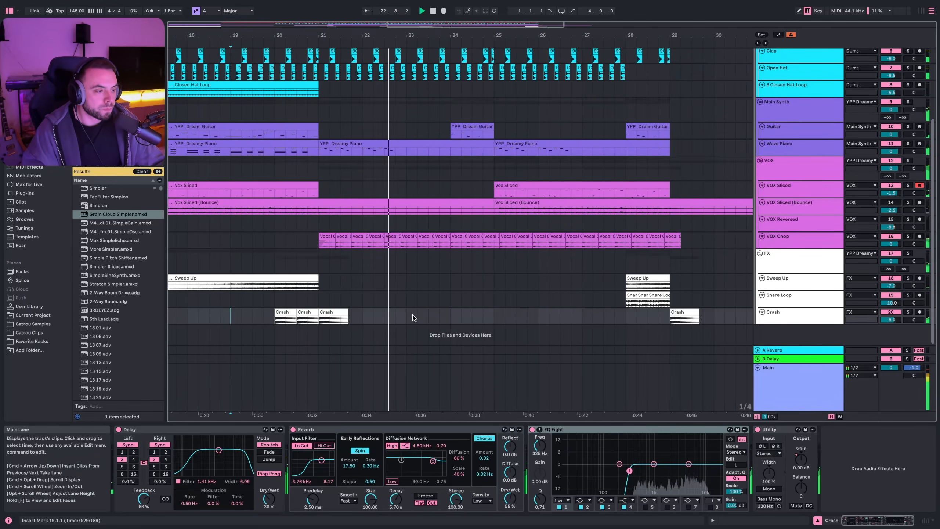
{"action": "scroll", "coordinate": [333, 185], "scroll_direction": "up", "scroll_amount": 5}
{"action": "key", "text": "space"}
Mark bars 21 to 29 of the arrangement and place the insert marker at 21.1.1 on the Dums group
{"action": "left_click", "coordinate": [314, 111]}
{"action": "left_click_drag", "start_coordinate": [313, 110], "coordinate": [618, 107]}
{"action": "left_click", "coordinate": [294, 141]}
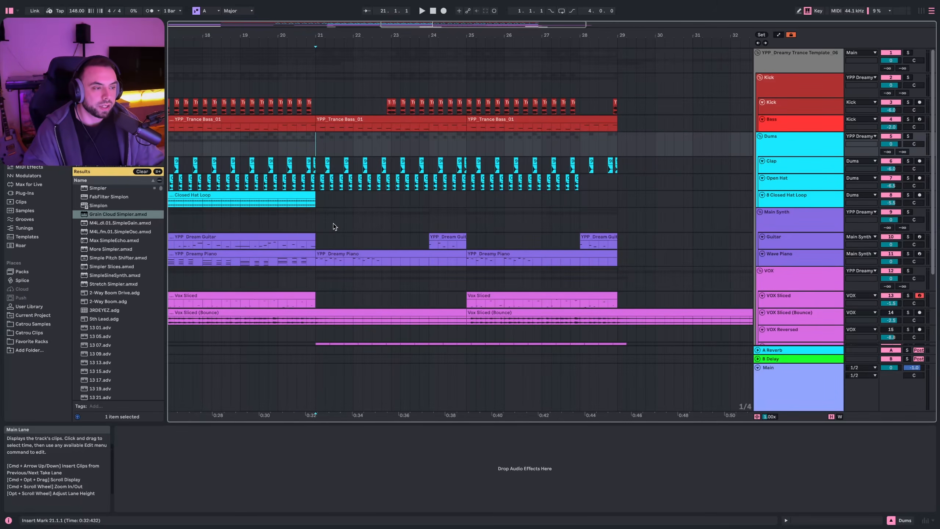
Examine the Dreamy Piano clip at bar 21 and the short Dream Guitar clip at bar 24, along with their device chains
{"action": "scroll", "coordinate": [331, 230], "scroll_direction": "down", "scroll_amount": 3}
{"action": "left_click", "coordinate": [381, 195]}
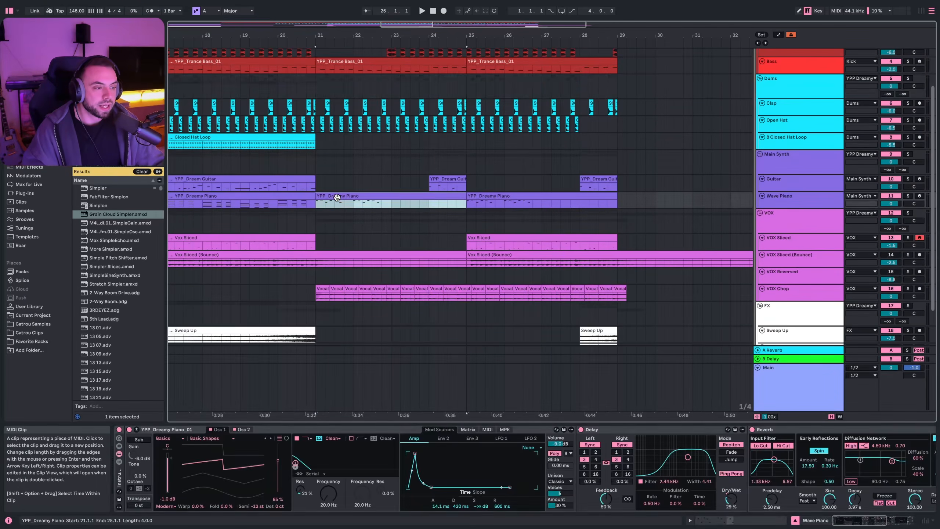
{"action": "left_click", "coordinate": [458, 178]}
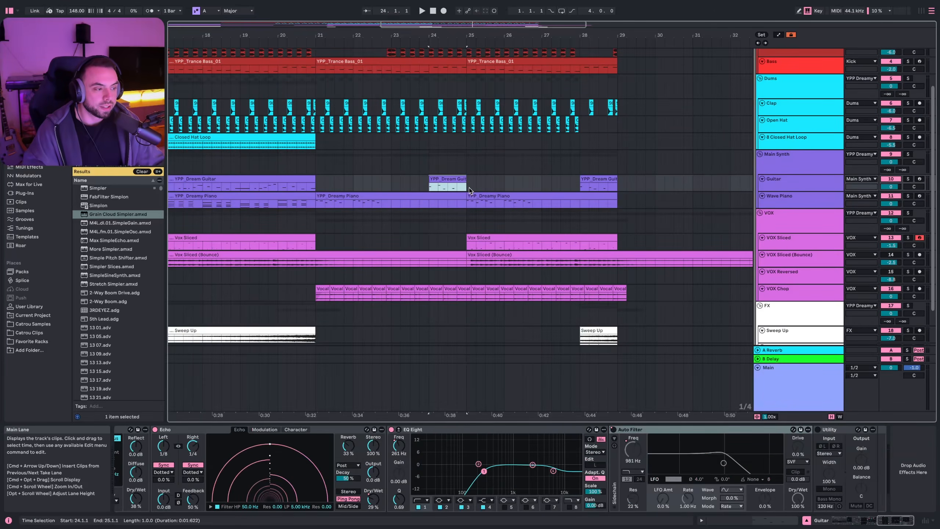
{"action": "left_click", "coordinate": [320, 197]}
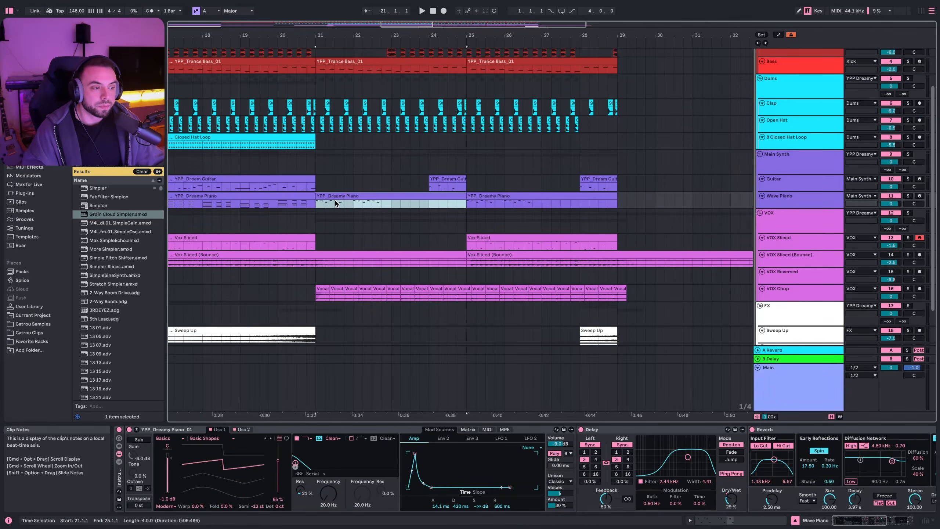
{"action": "left_click", "coordinate": [315, 204]}
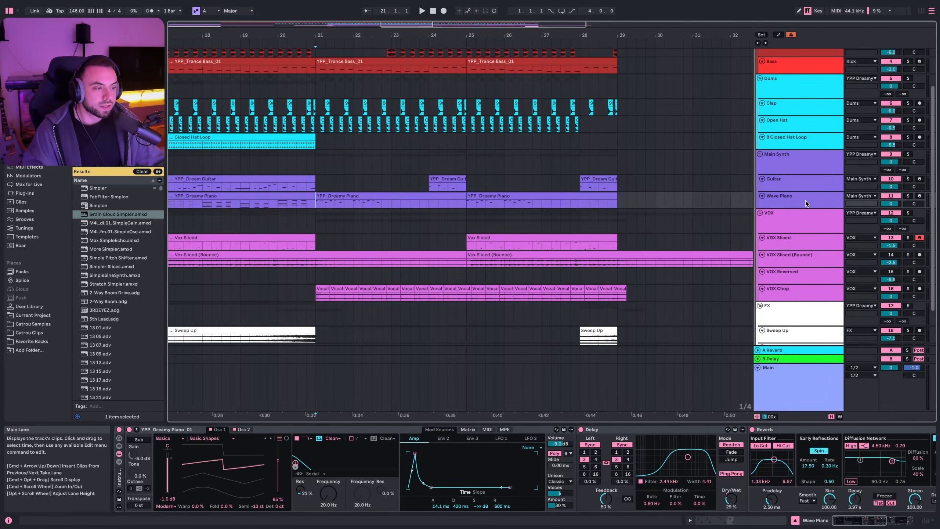
{"action": "left_click", "coordinate": [459, 182]}
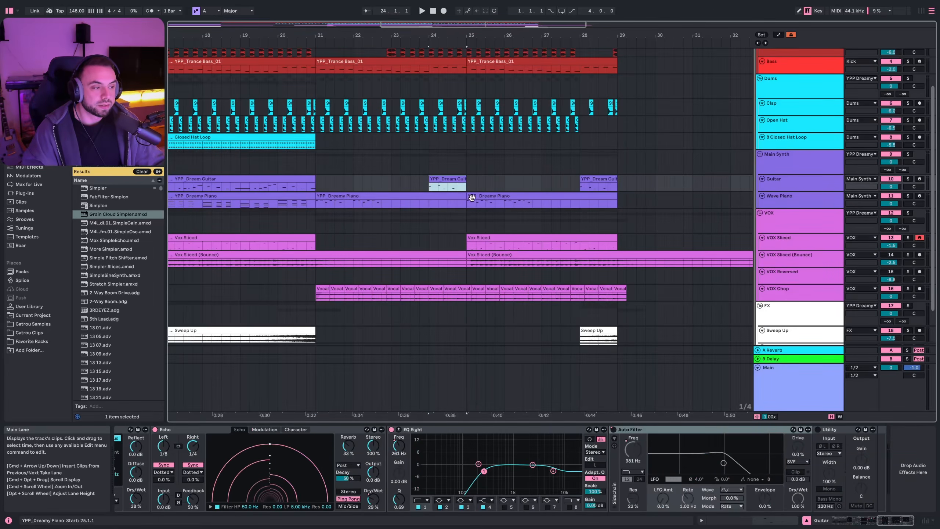
{"action": "left_click", "coordinate": [313, 205]}
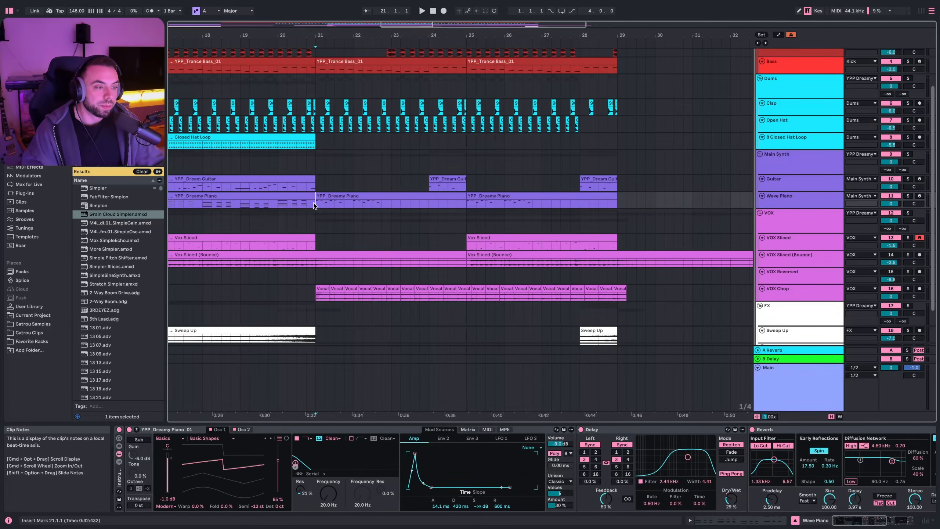
{"action": "mouse_move", "coordinate": [315, 205]}
{"action": "left_mouse_down"}
{"action": "mouse_move", "coordinate": [392, 204]}
{"action": "mouse_move", "coordinate": [429, 183]}
{"action": "mouse_move", "coordinate": [465, 185]}
{"action": "left_mouse_up"}
Solo the Main Synth group, play it from 21.1.1, and unsolo it after stopping playback
{"action": "left_click", "coordinate": [316, 185]}
{"action": "left_click", "coordinate": [909, 154]}
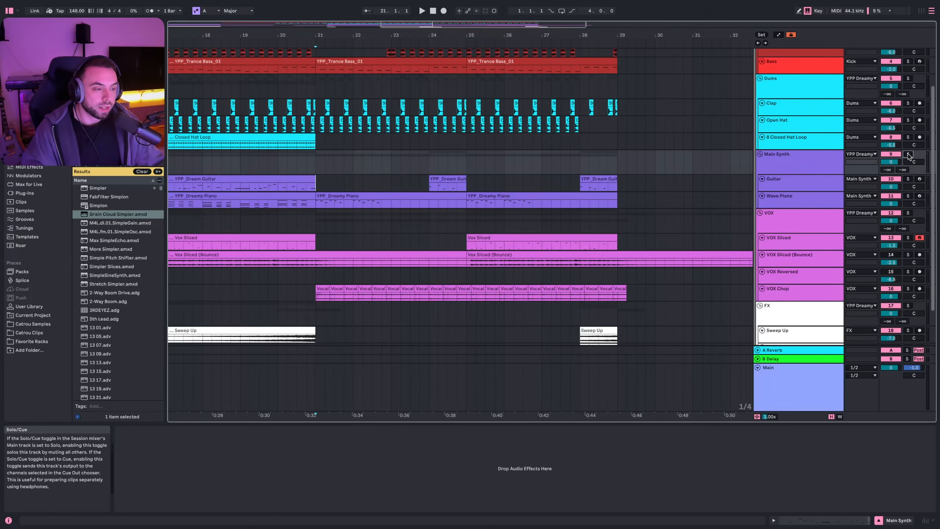
{"action": "left_click", "coordinate": [909, 156]}
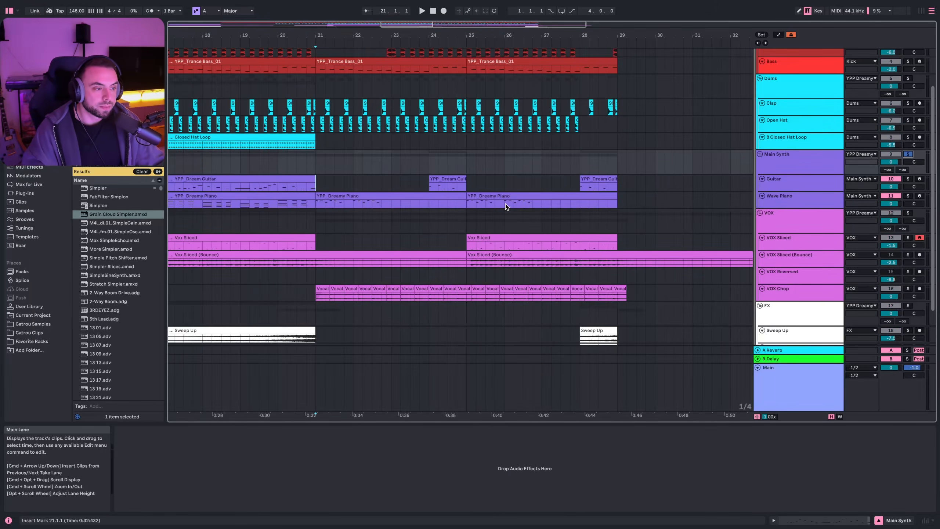
{"action": "key", "text": "space"}
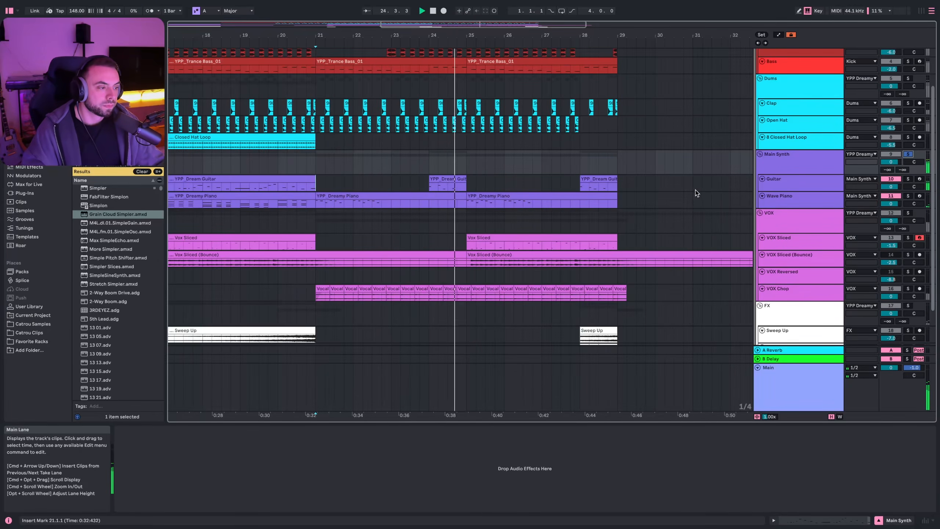
{"action": "key", "text": "space"}
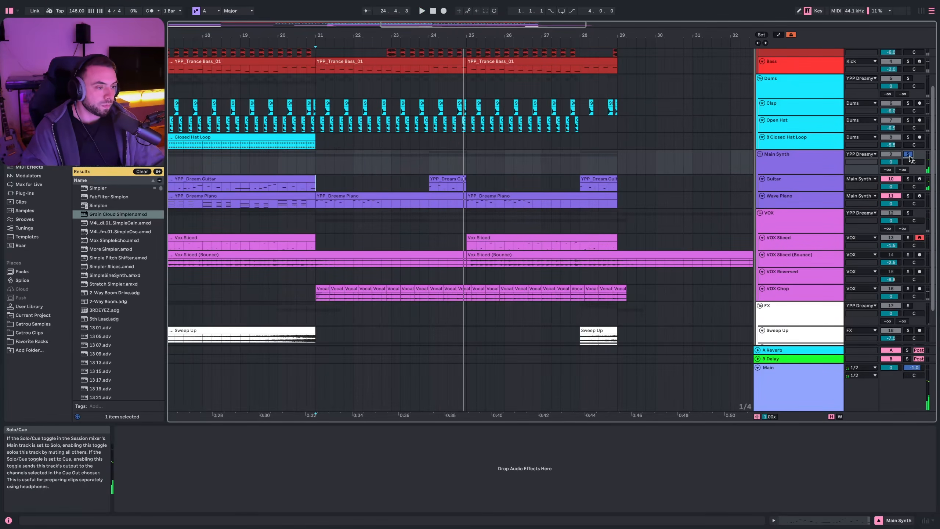
{"action": "left_click", "coordinate": [909, 154]}
Solo VOX Chop together with the Main Synth group, play both from 21.1.1, and stop playback
{"action": "left_click", "coordinate": [323, 186]}
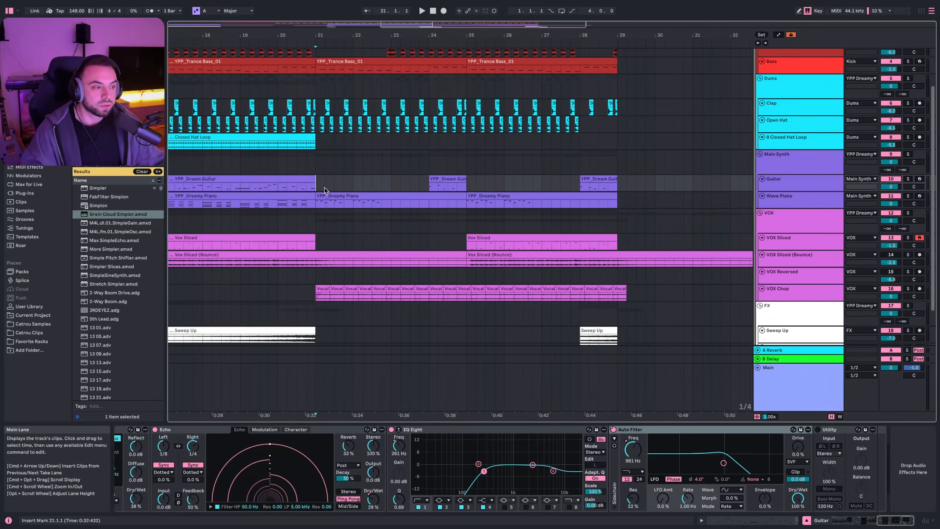
{"action": "left_click", "coordinate": [316, 201]}
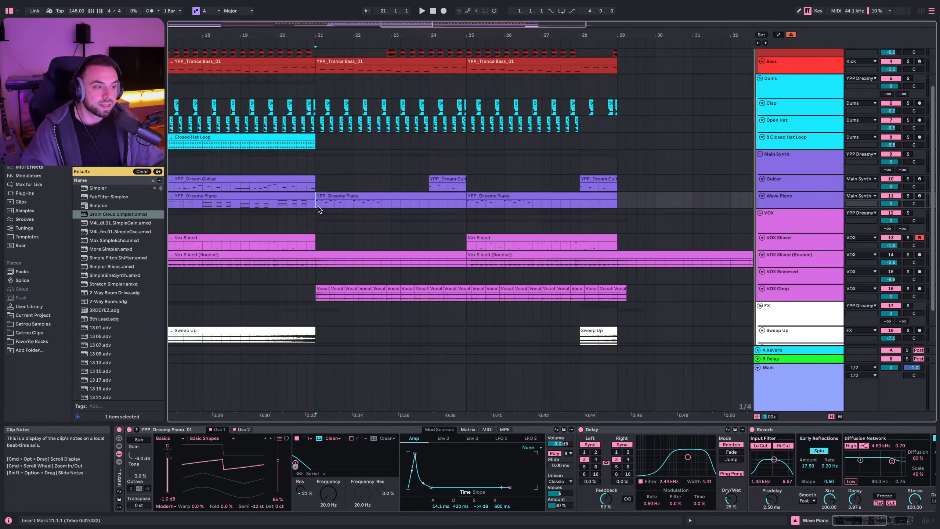
{"action": "scroll", "coordinate": [325, 275], "scroll_direction": "down", "scroll_amount": 3}
{"action": "left_click", "coordinate": [318, 253]}
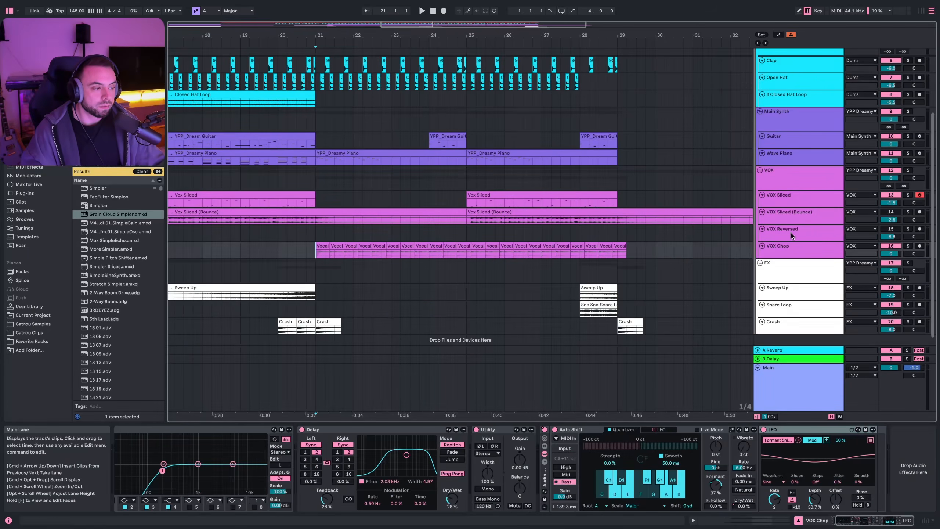
{"action": "left_click", "coordinate": [904, 246]}
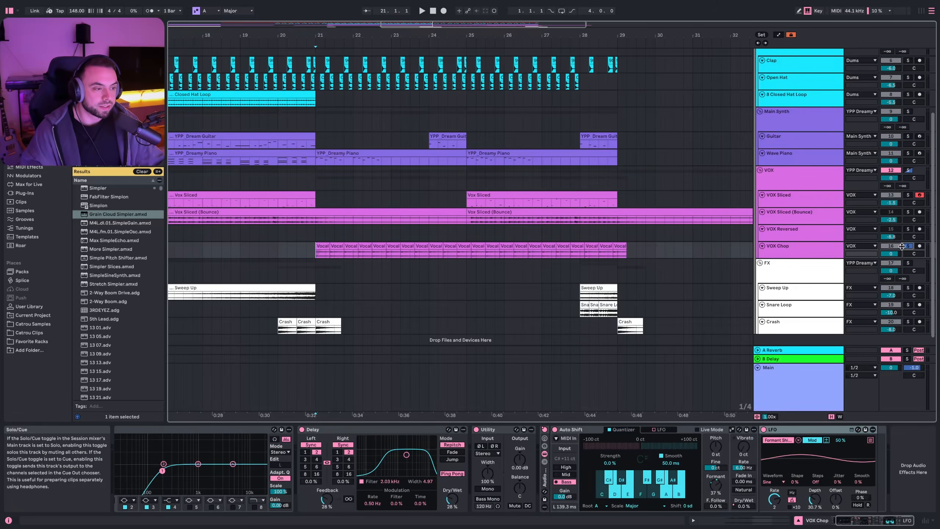
{"action": "left_click", "coordinate": [909, 111], "text": "super"}
{"action": "key", "text": "space"}
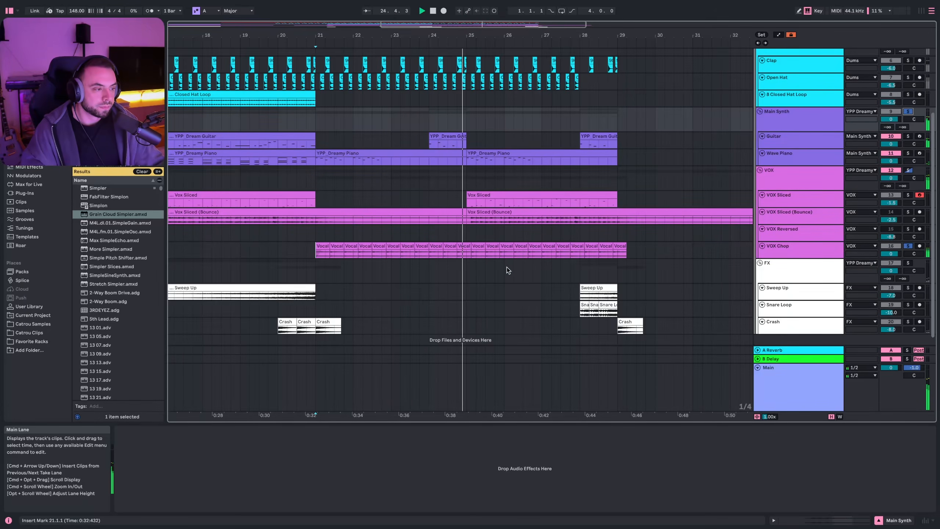
{"action": "left_click", "coordinate": [410, 179]}
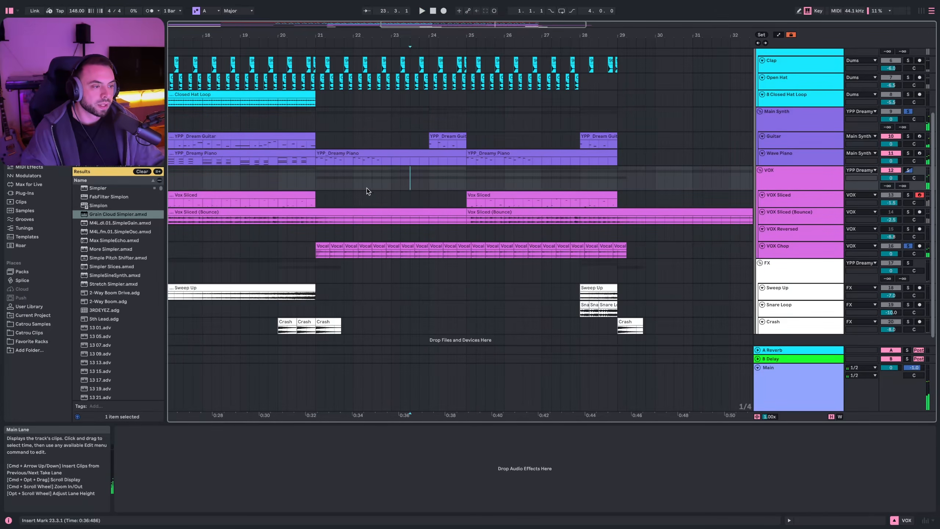
Examine the Vox Sliced clip from bar 25 to 29 and the Sweep Up and Snare Loop clips at bar 28
{"action": "scroll", "coordinate": [367, 191], "scroll_direction": "up", "scroll_amount": 3}
{"action": "left_click", "coordinate": [467, 227]}
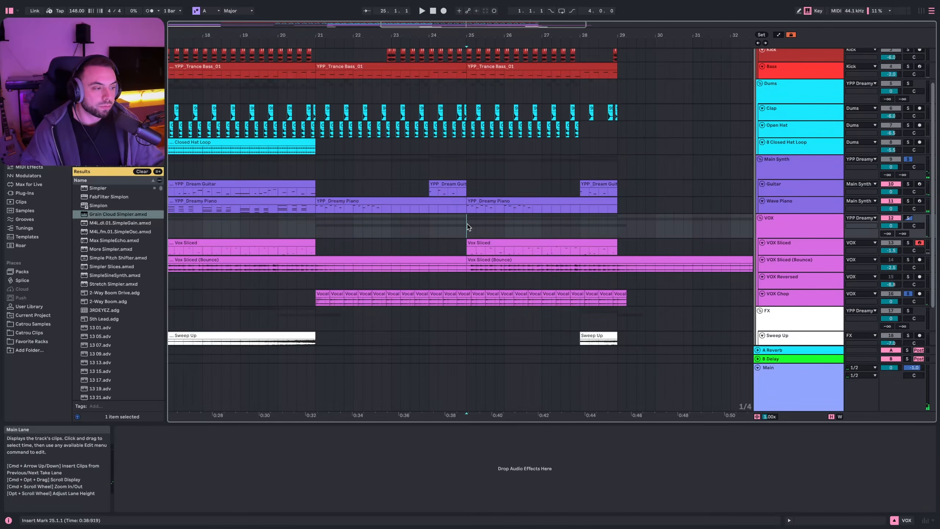
{"action": "left_click_drag", "start_coordinate": [468, 223], "coordinate": [610, 242]}
{"action": "left_click", "coordinate": [469, 245]}
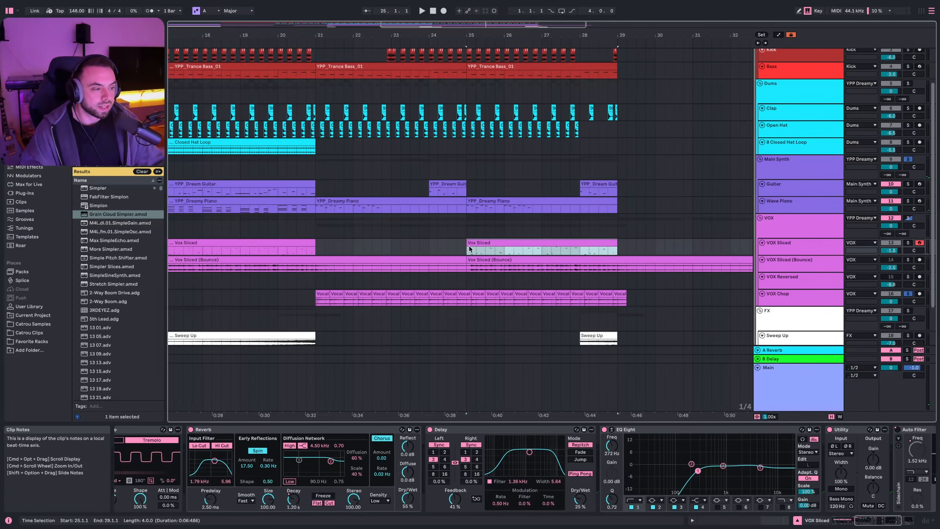
{"action": "scroll", "coordinate": [482, 263], "scroll_direction": "down", "scroll_amount": 3}
{"action": "left_click_drag", "start_coordinate": [518, 280], "coordinate": [550, 302]}
{"action": "scroll", "coordinate": [550, 302], "scroll_direction": "up", "scroll_amount": 2}
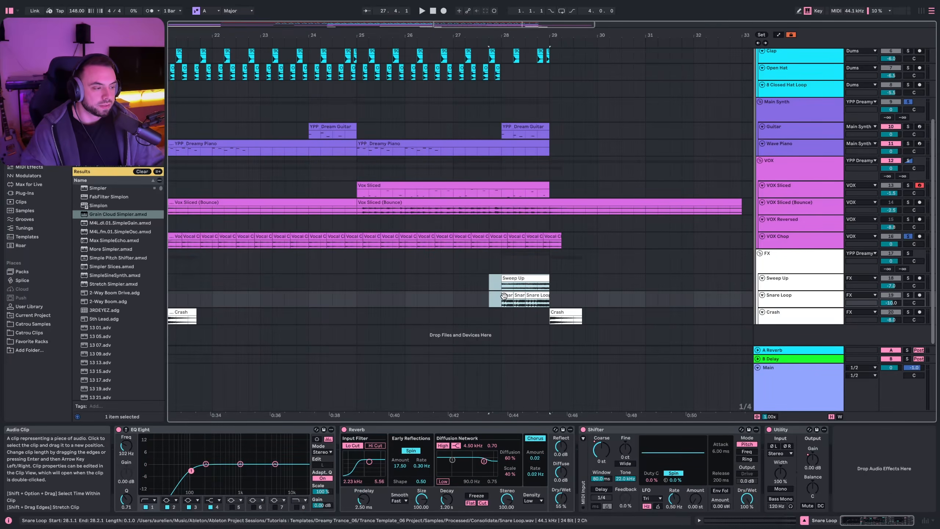
Mark bars 21 to 29 across the Main Synth, Guitar and Wave Piano tracks and play the full mix from 21.1.1
{"action": "scroll", "coordinate": [444, 223], "scroll_direction": "up", "scroll_amount": 5}
{"action": "scroll", "coordinate": [370, 222], "scroll_direction": "down", "scroll_amount": 3}
{"action": "left_click", "coordinate": [338, 222]}
{"action": "left_click_drag", "start_coordinate": [338, 222], "coordinate": [493, 229]}
{"action": "key", "text": "space"}
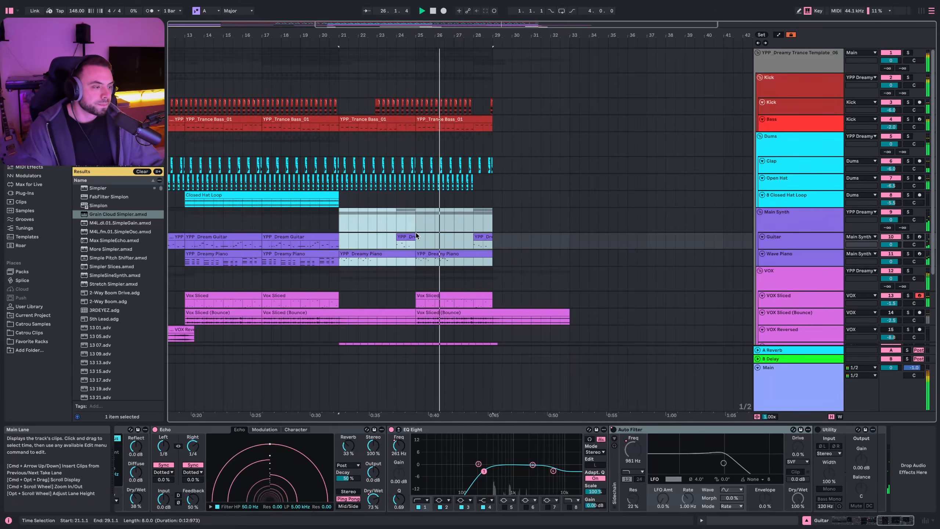
{"action": "scroll", "coordinate": [415, 232], "scroll_direction": "down", "scroll_amount": 3, "text": "super"}
{"action": "scroll", "coordinate": [373, 229], "scroll_direction": "down", "scroll_amount": 2}
{"action": "scroll", "coordinate": [373, 233], "scroll_direction": "down", "scroll_amount": 2}
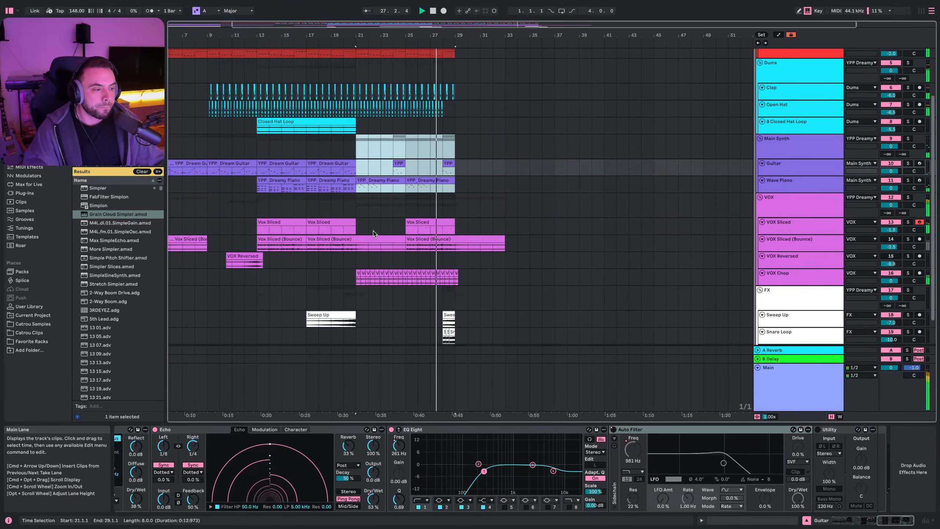